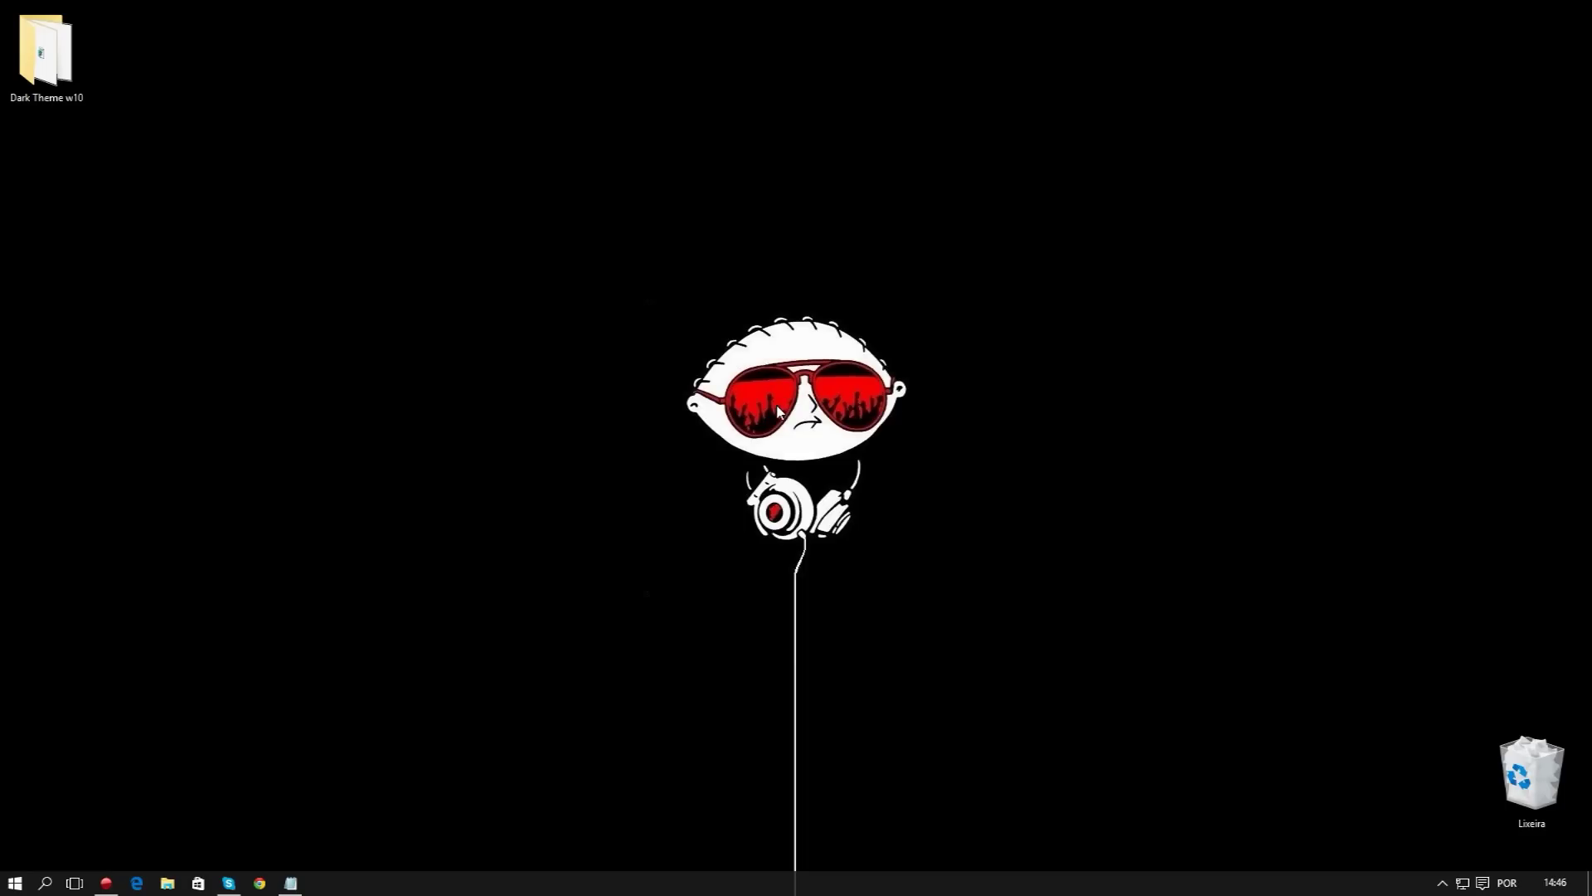
- Open the lock screen settings under Personalização and set the lock screen background to Apresentação de slides
{"action": "left_click", "coordinate": [15, 882]}
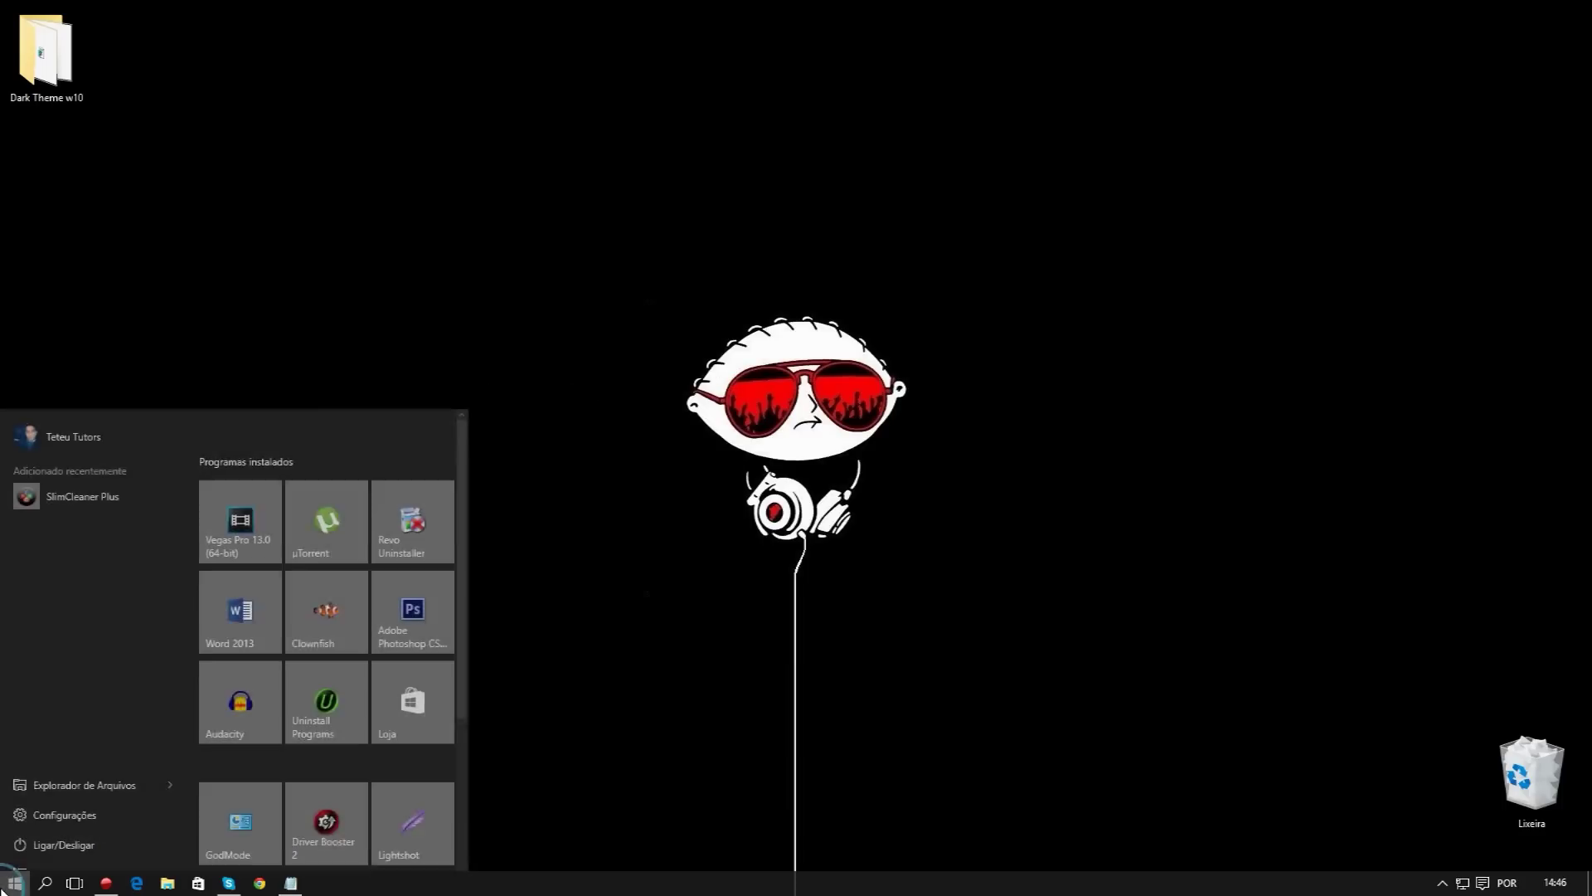
{"action": "left_click", "coordinate": [54, 797]}
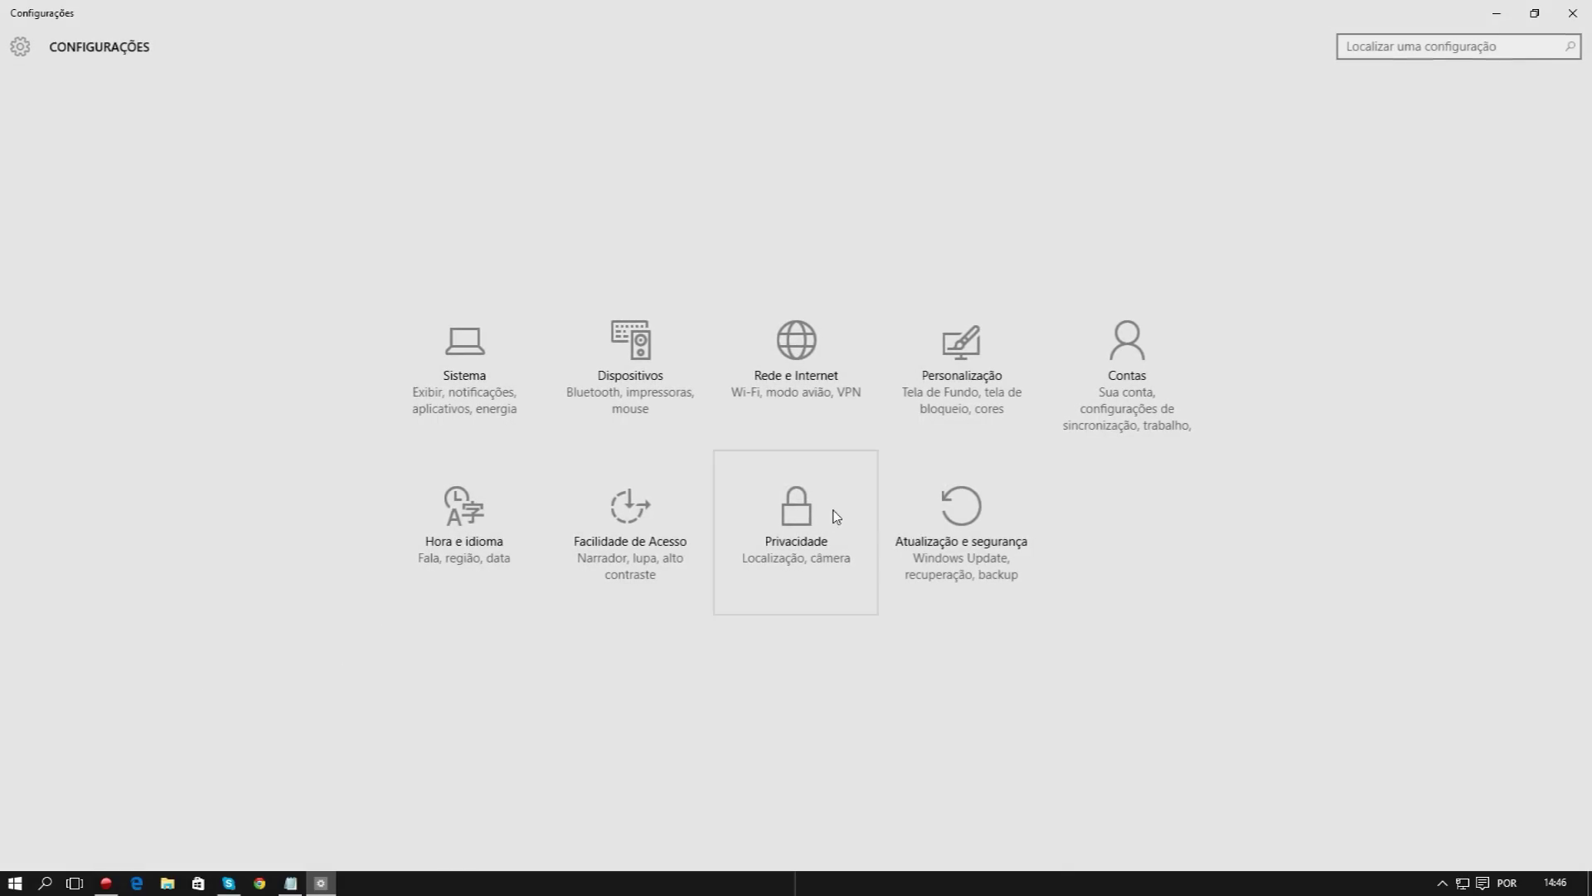
{"action": "left_click", "coordinate": [972, 417]}
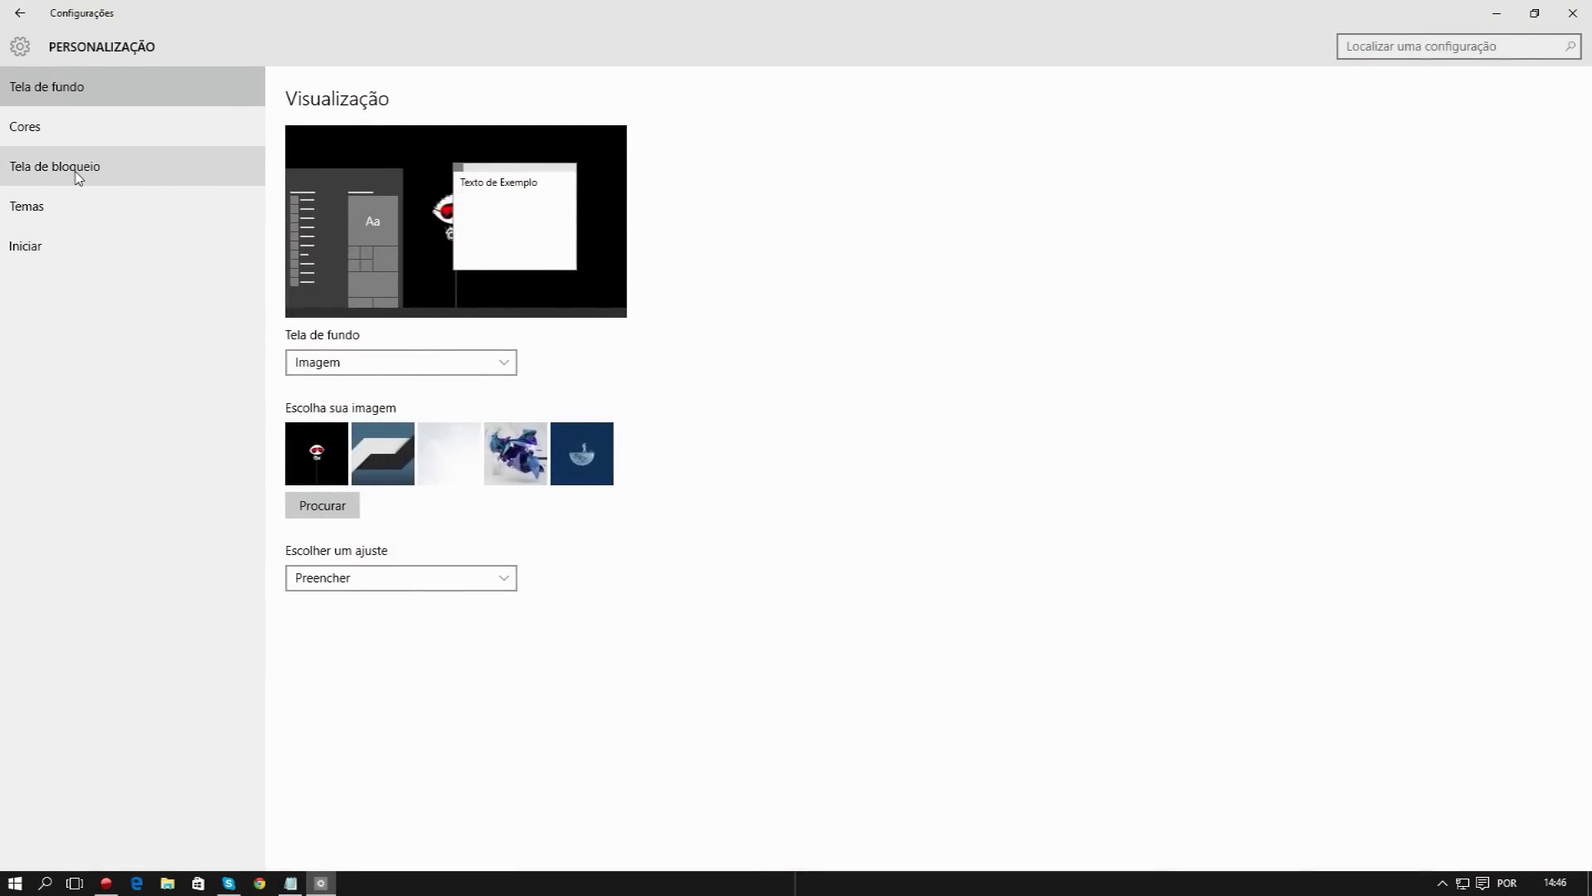
{"action": "left_click", "coordinate": [85, 176]}
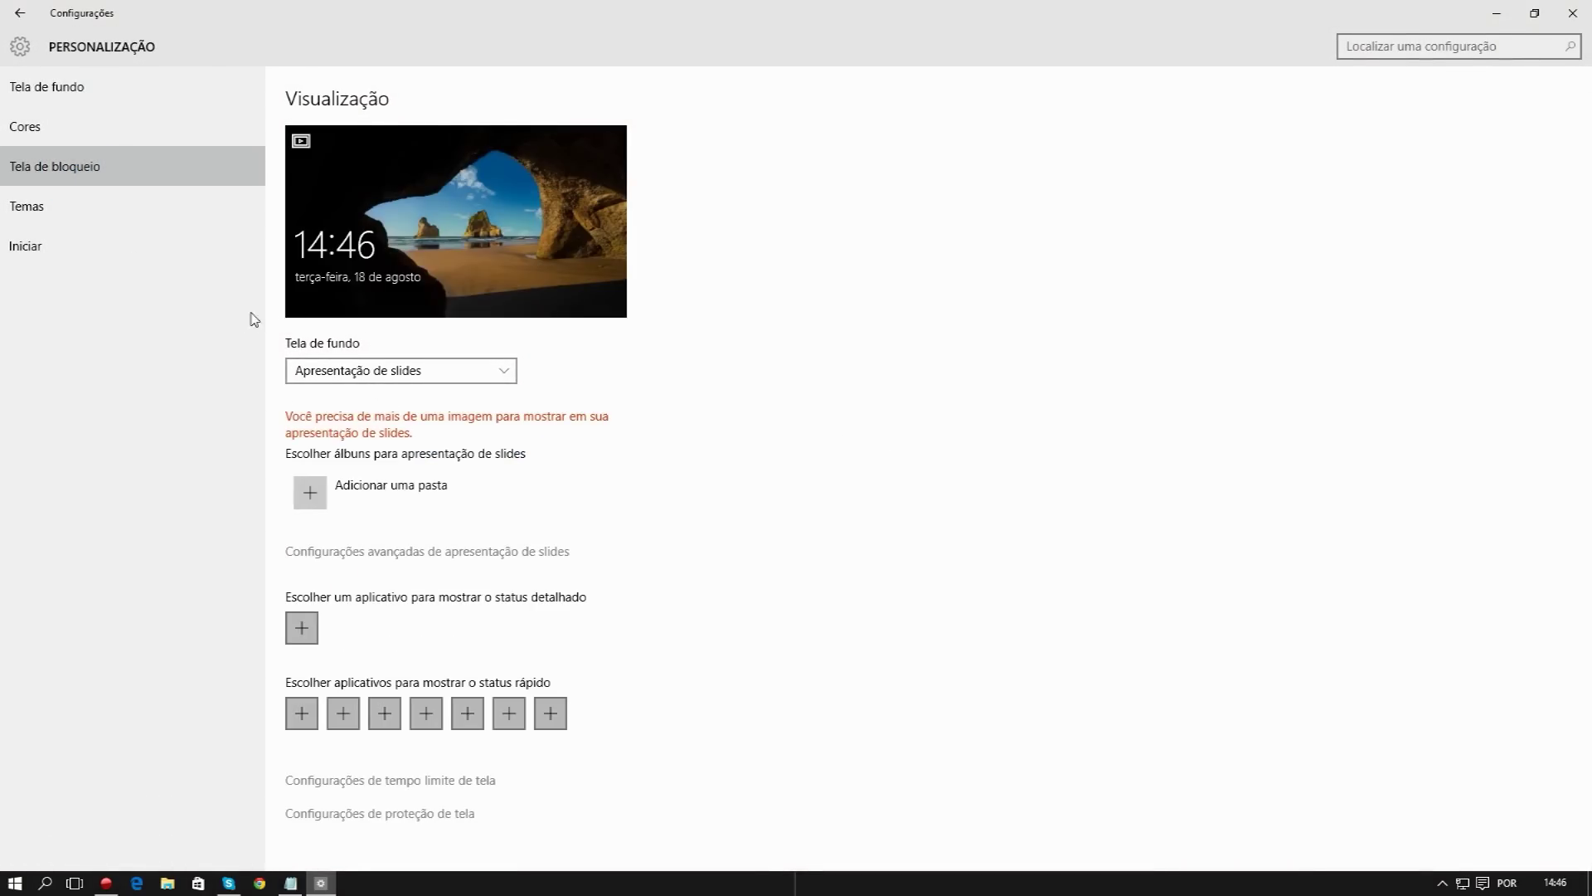
{"action": "left_click", "coordinate": [320, 372]}
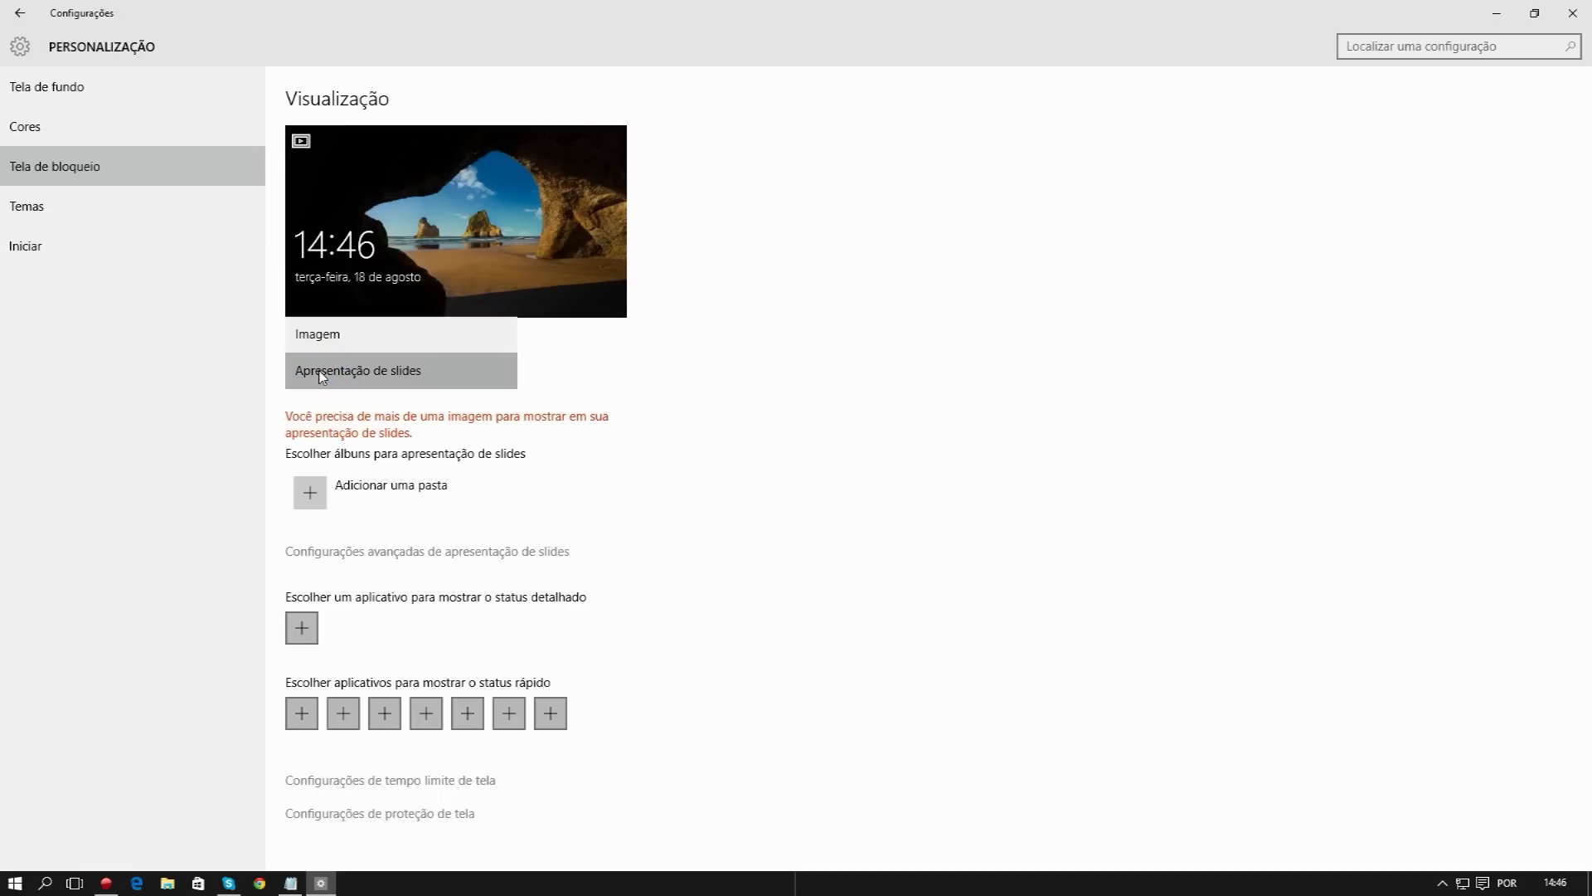
{"action": "left_click", "coordinate": [322, 370]}
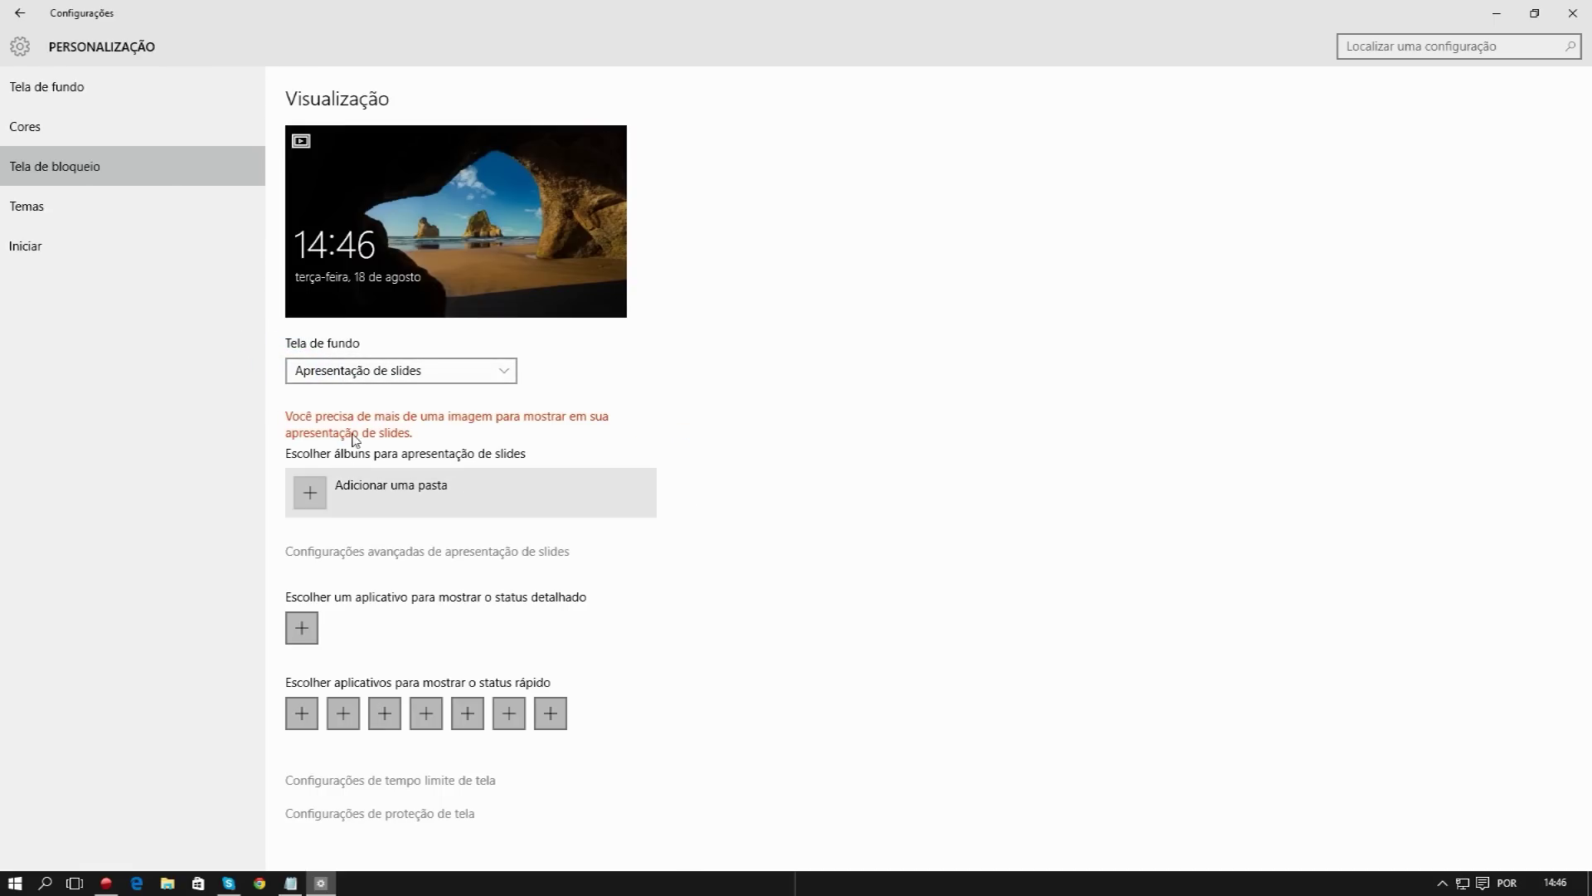
- Add the Fotos folder from the SAMSUNG (E:) drive as a lock screen slideshow album
{"action": "left_click", "coordinate": [398, 486]}
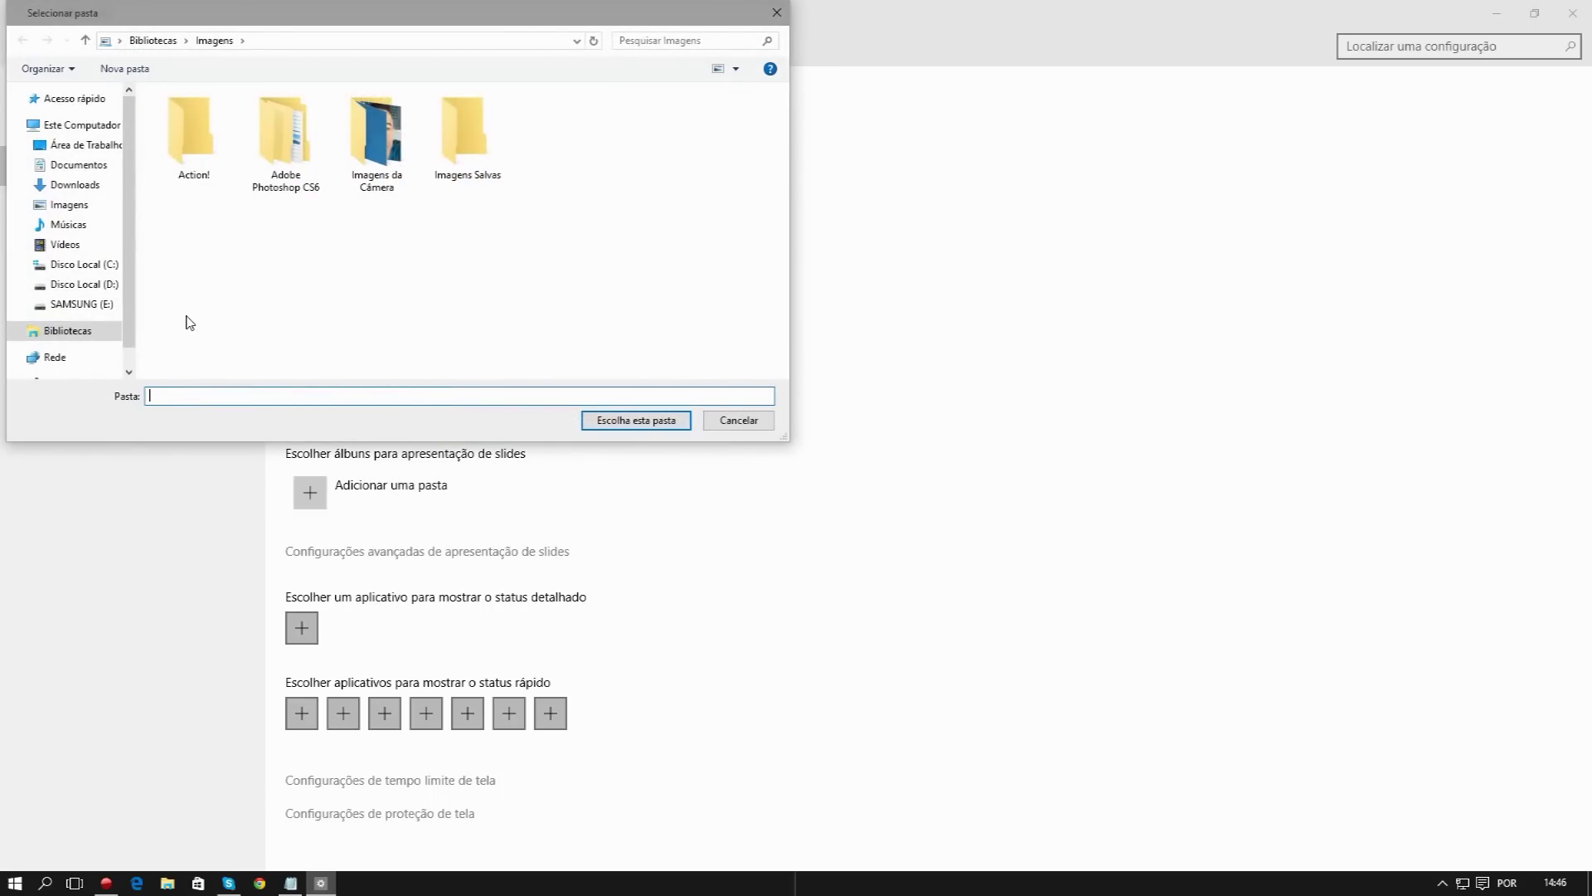
{"action": "left_click", "coordinate": [81, 304]}
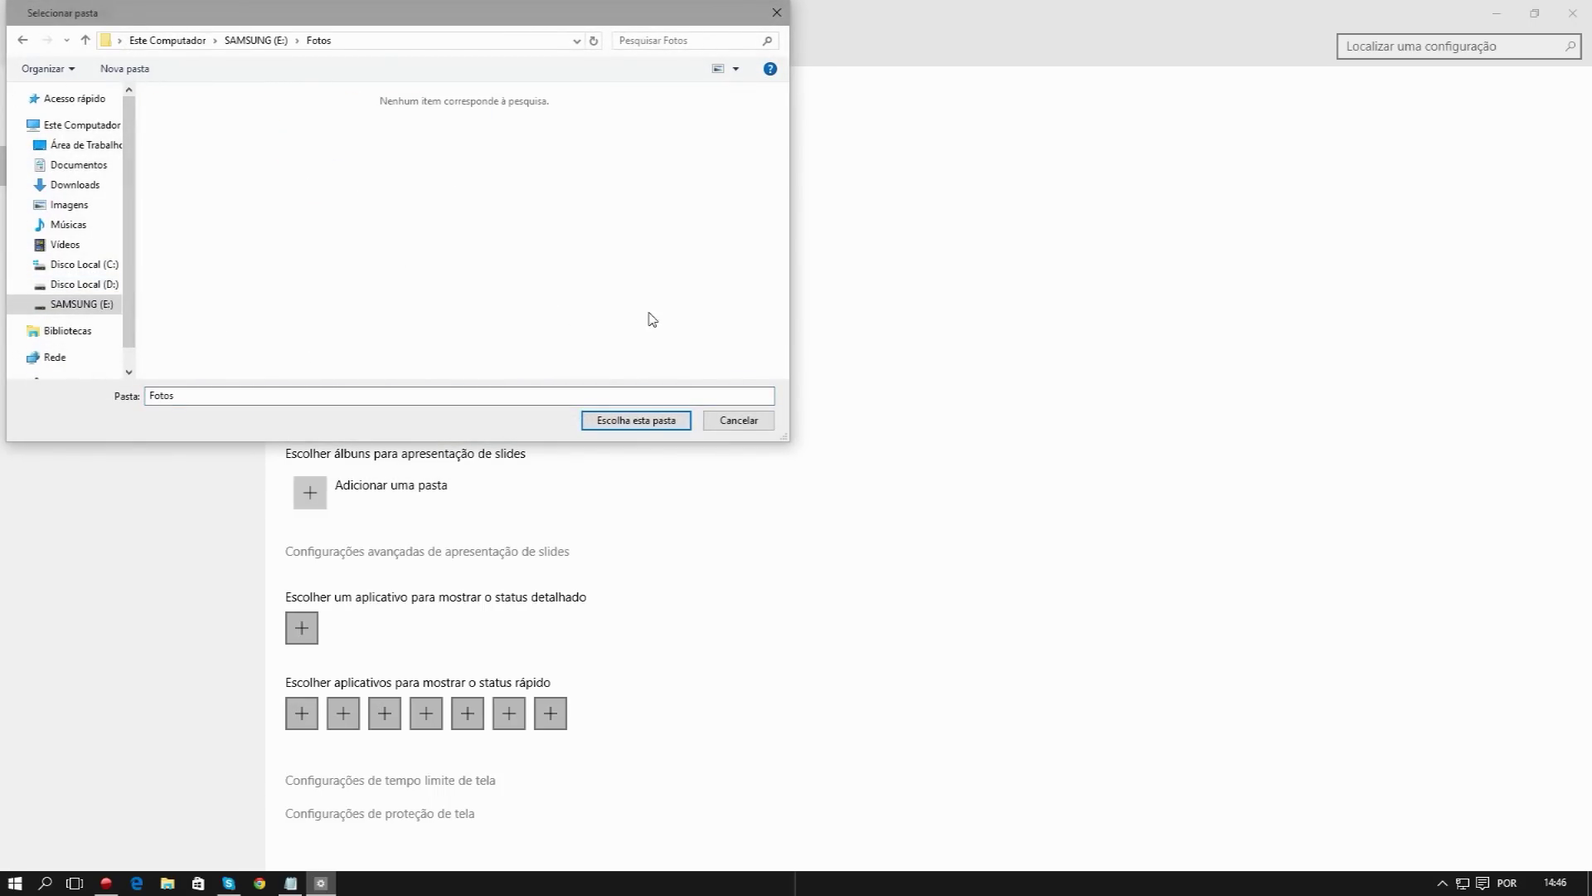
{"action": "left_click", "coordinate": [627, 420]}
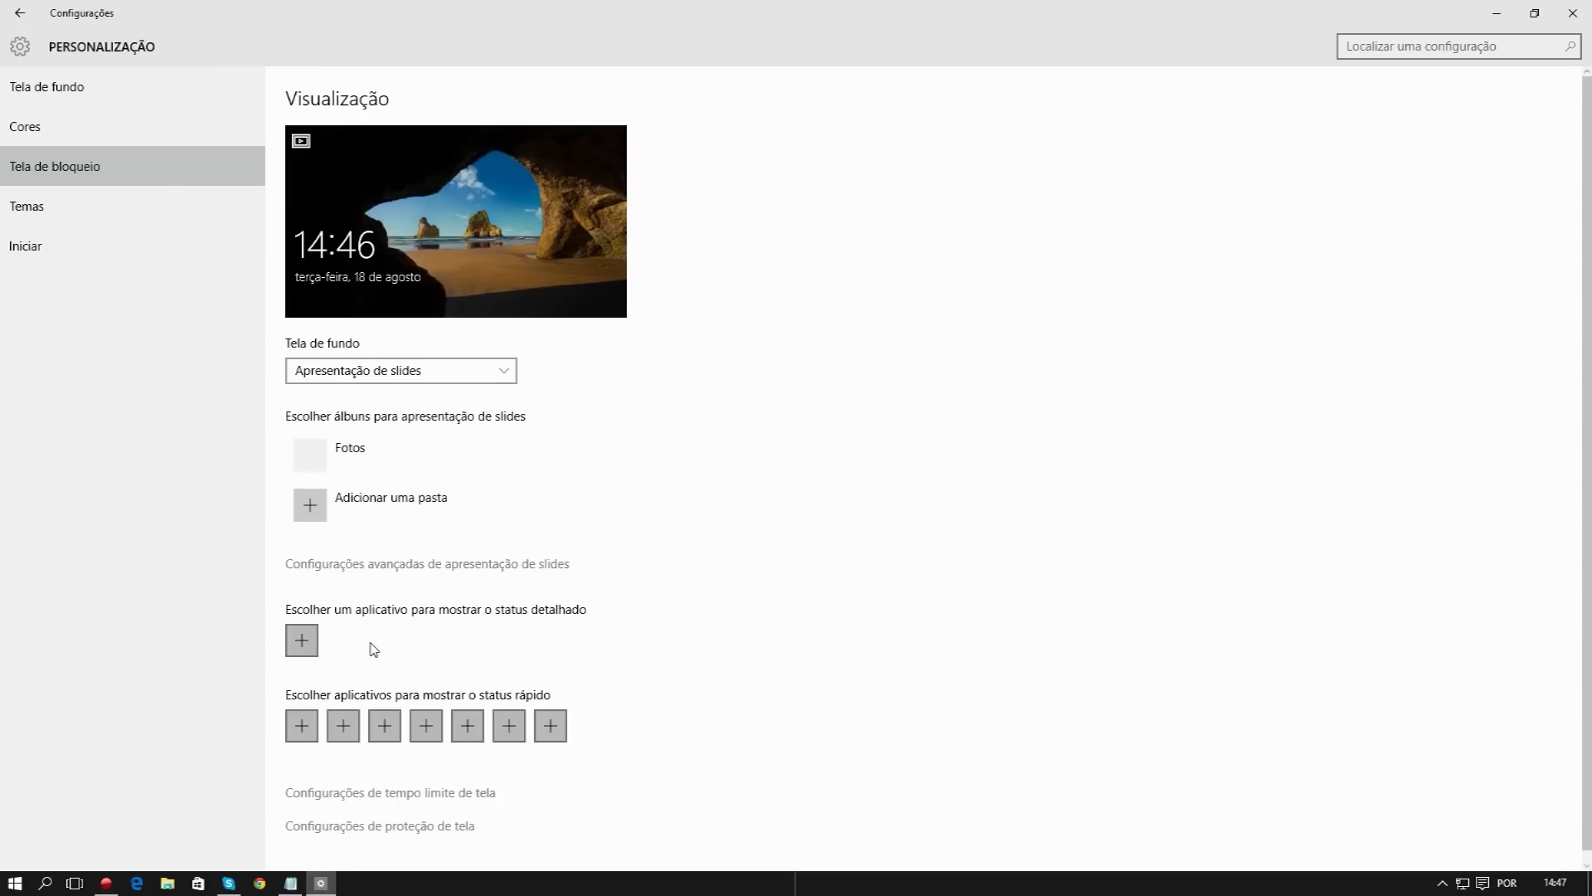
- Turn off screen-fitting images only and the camera and OneDrive image folders in the advanced slideshow settings, and close the settings window
{"action": "left_click", "coordinate": [396, 571]}
{"action": "left_click", "coordinate": [38, 191]}
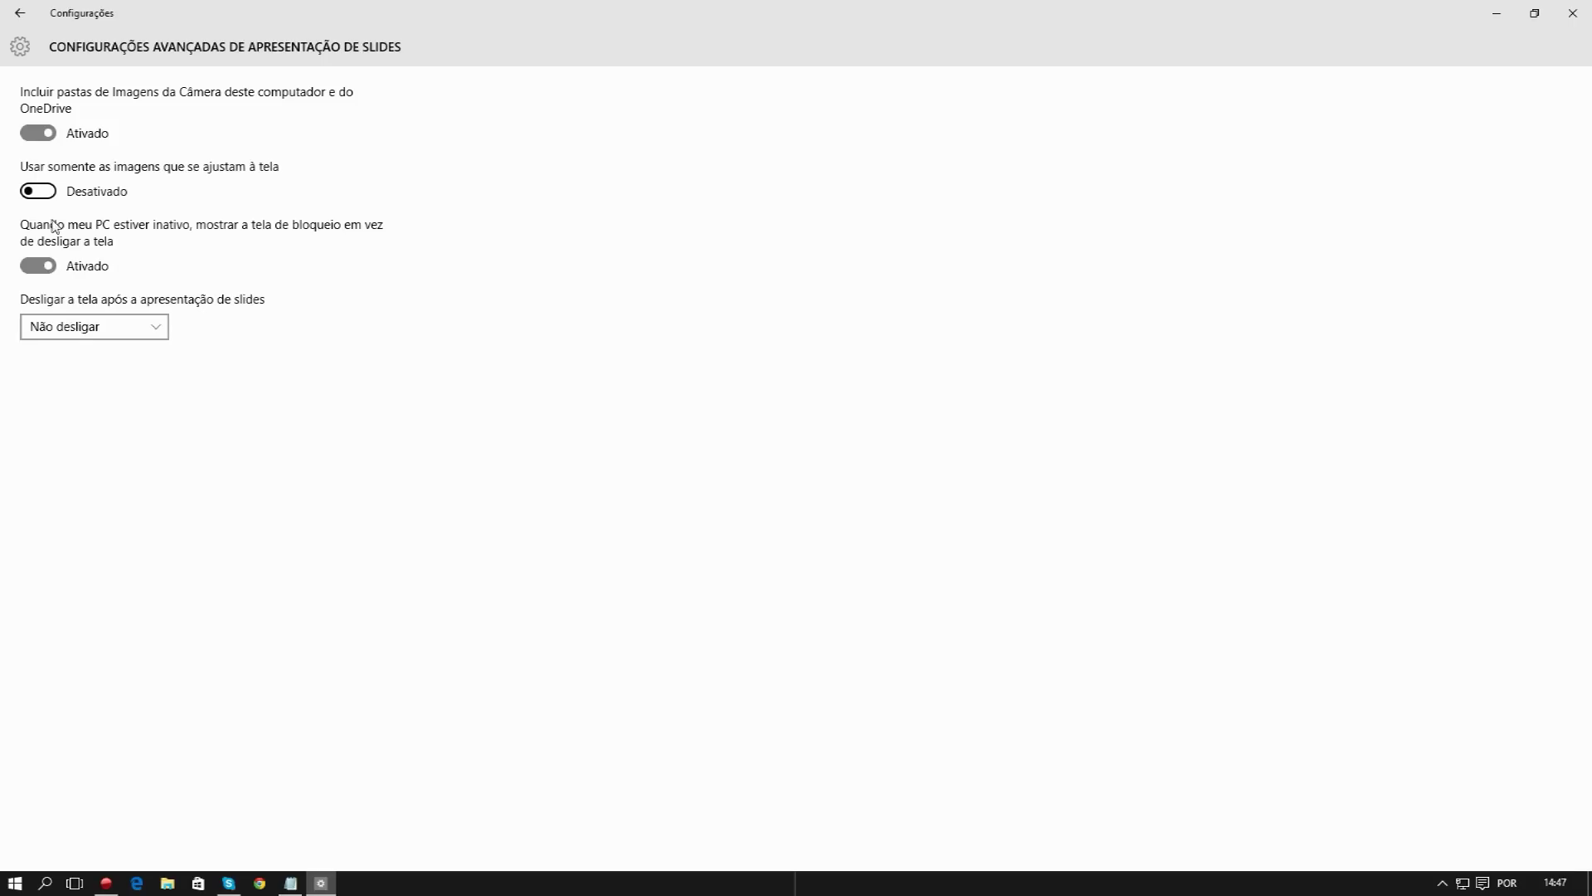
{"action": "left_click", "coordinate": [30, 135]}
{"action": "left_click", "coordinate": [17, 11]}
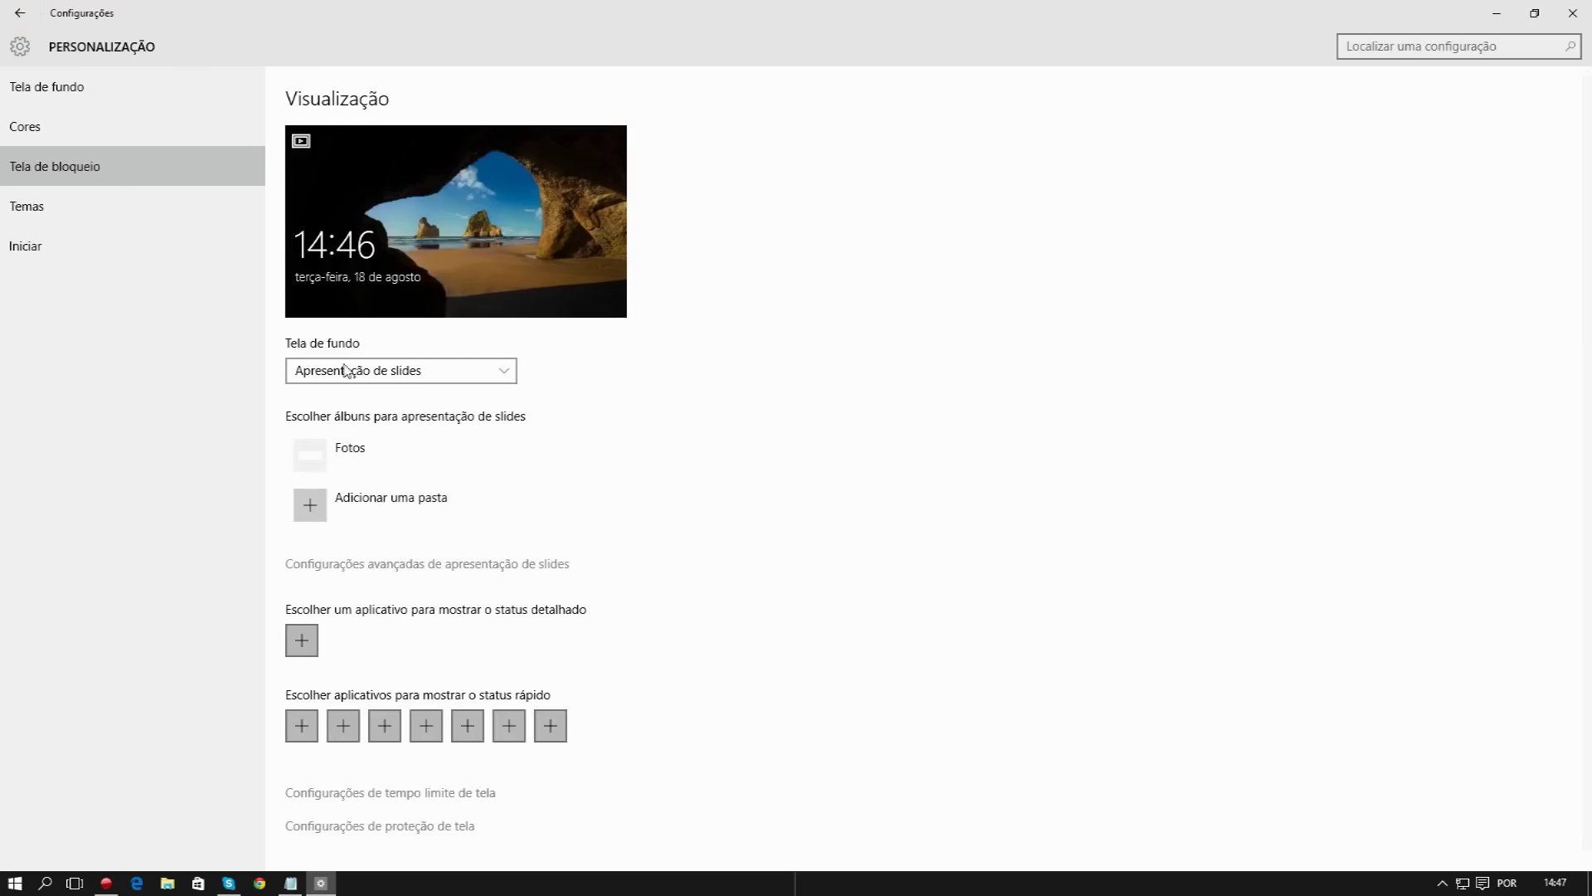
{"action": "left_click", "coordinate": [1572, 12]}
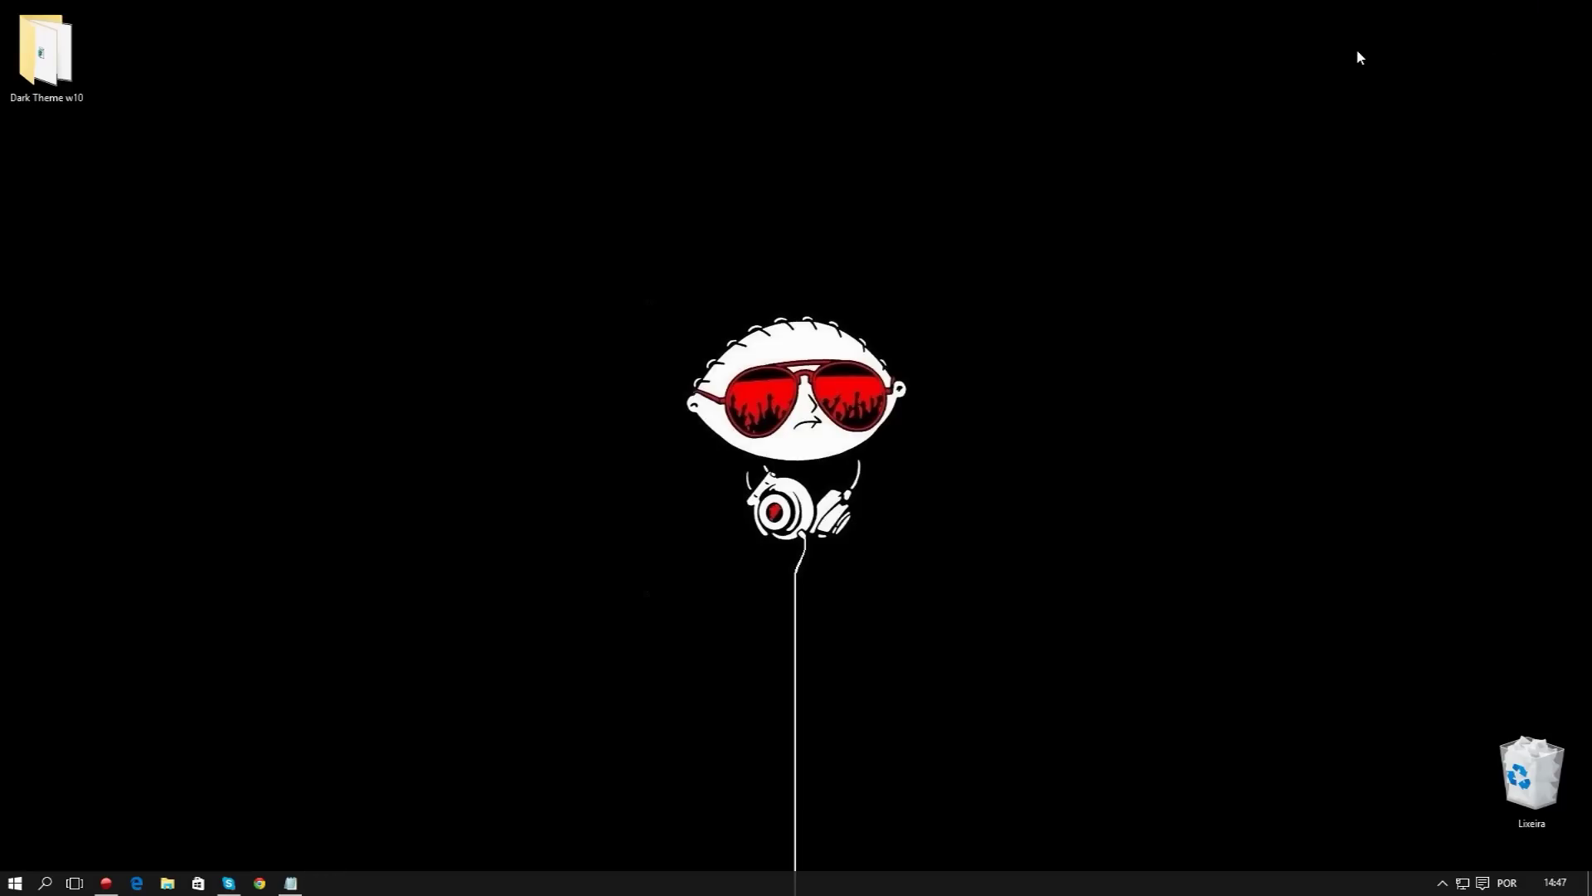
- Run regedit and allow the Registry Editor to make changes to the computer
{"action": "key", "text": "super"}
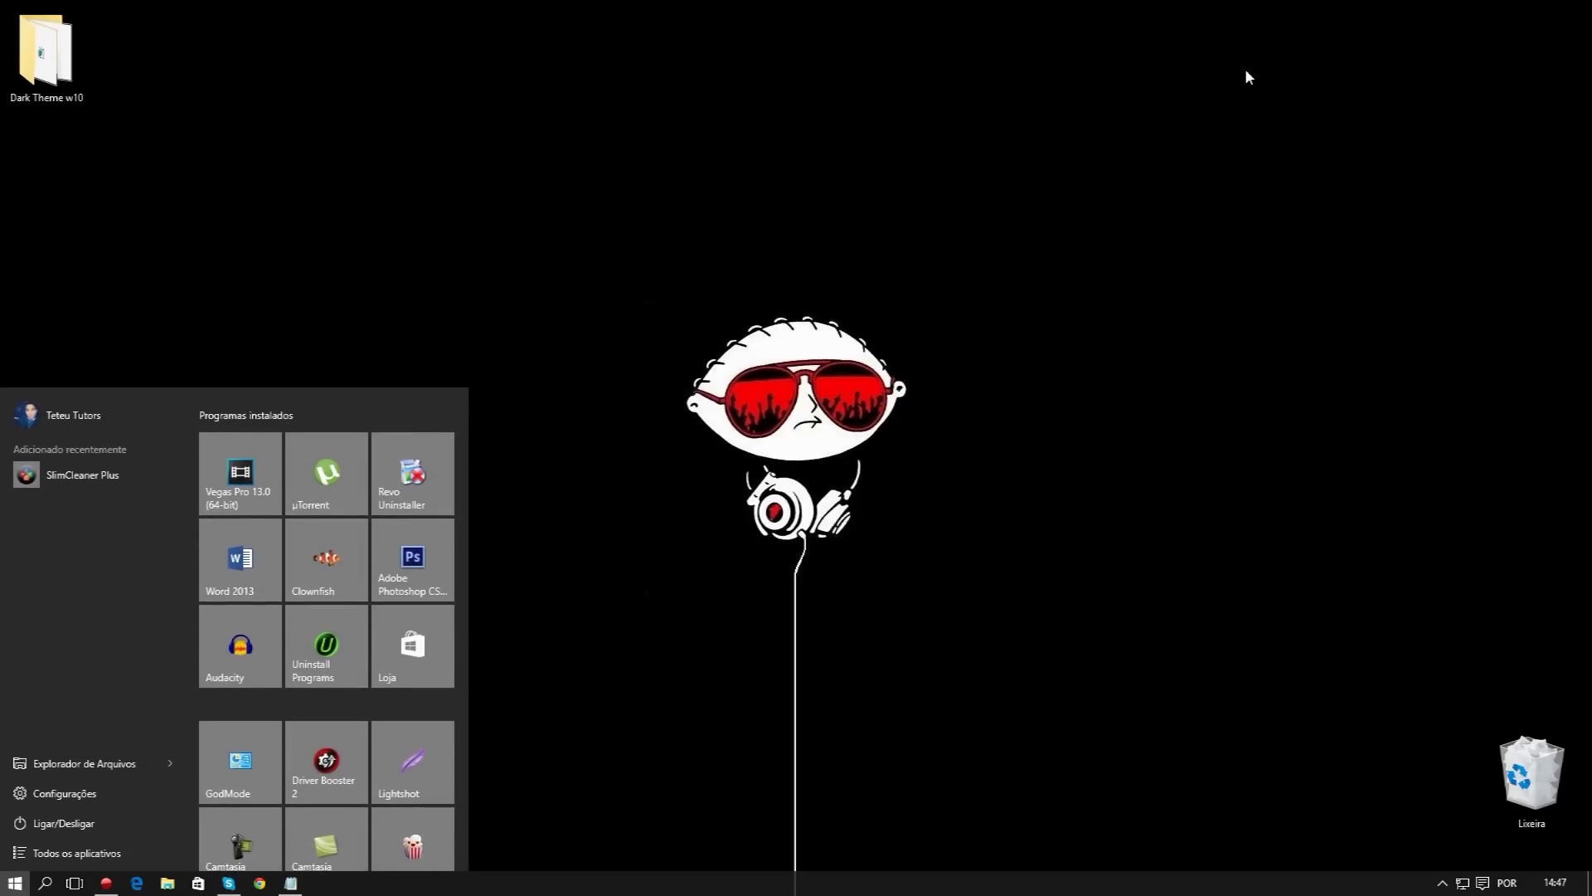
{"action": "key", "text": "super"}
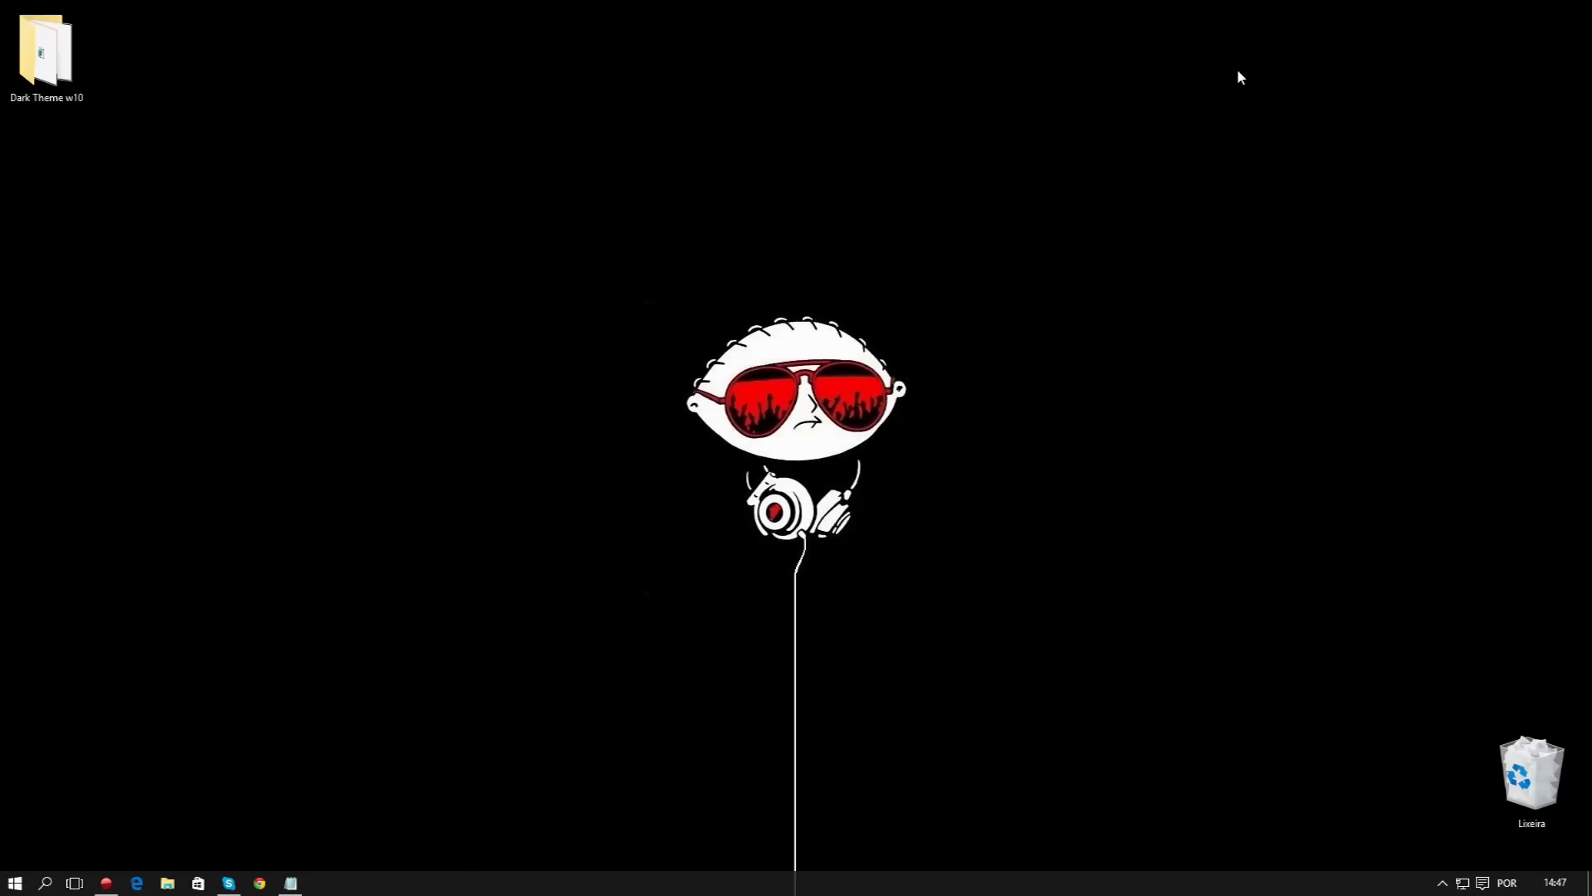
{"action": "key", "text": "super+r"}
{"action": "left_click_drag", "start_coordinate": [108, 701], "coordinate": [490, 196]}
{"action": "type", "text": "regedit"}
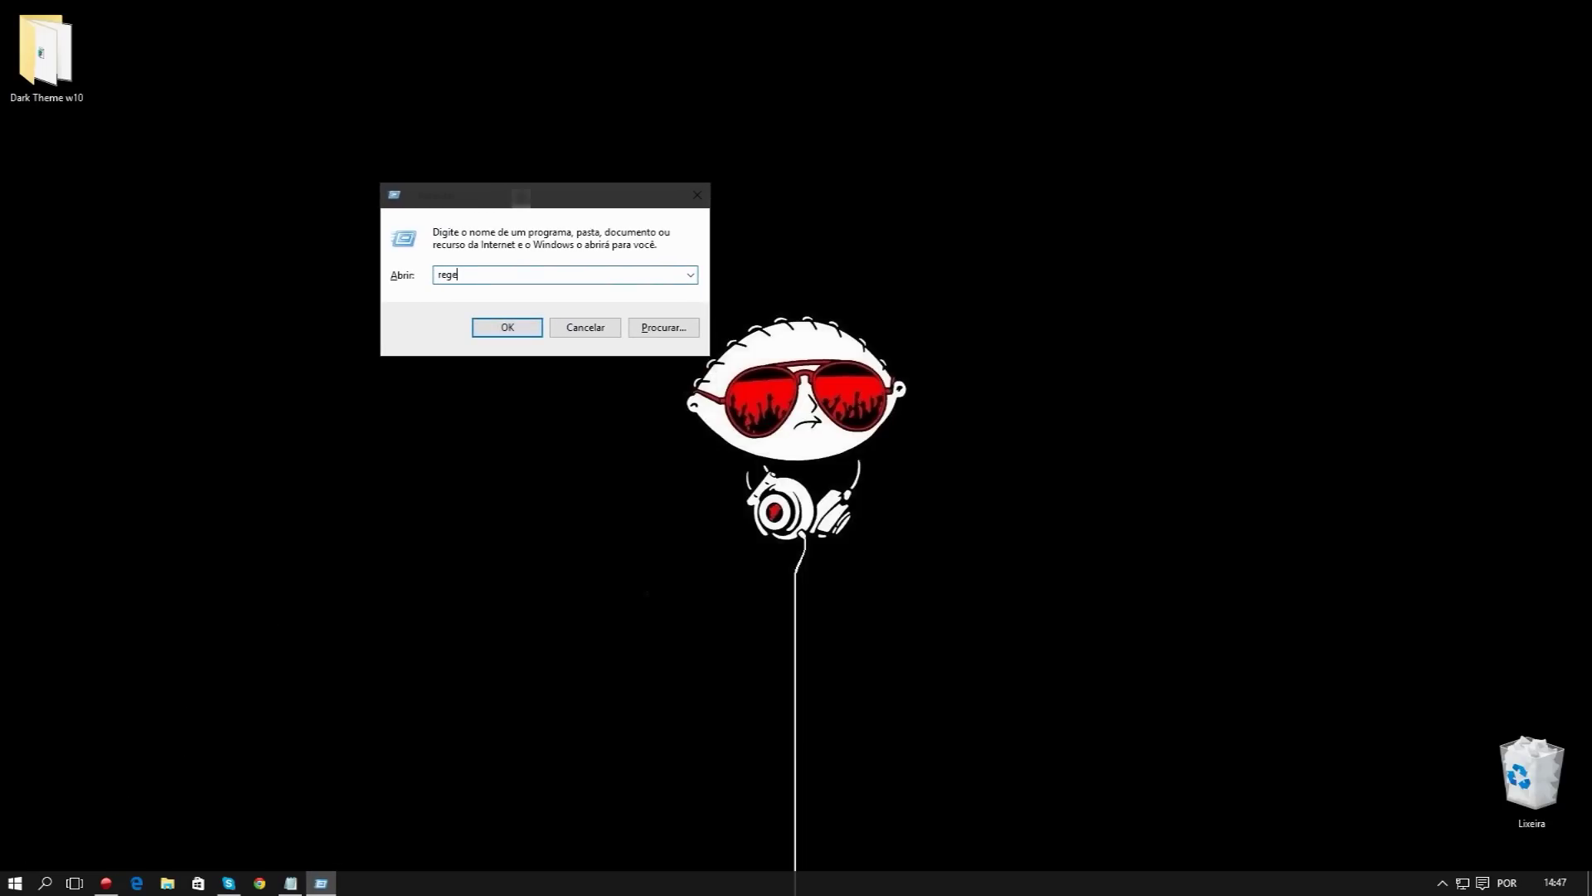
{"action": "key", "text": "Return"}
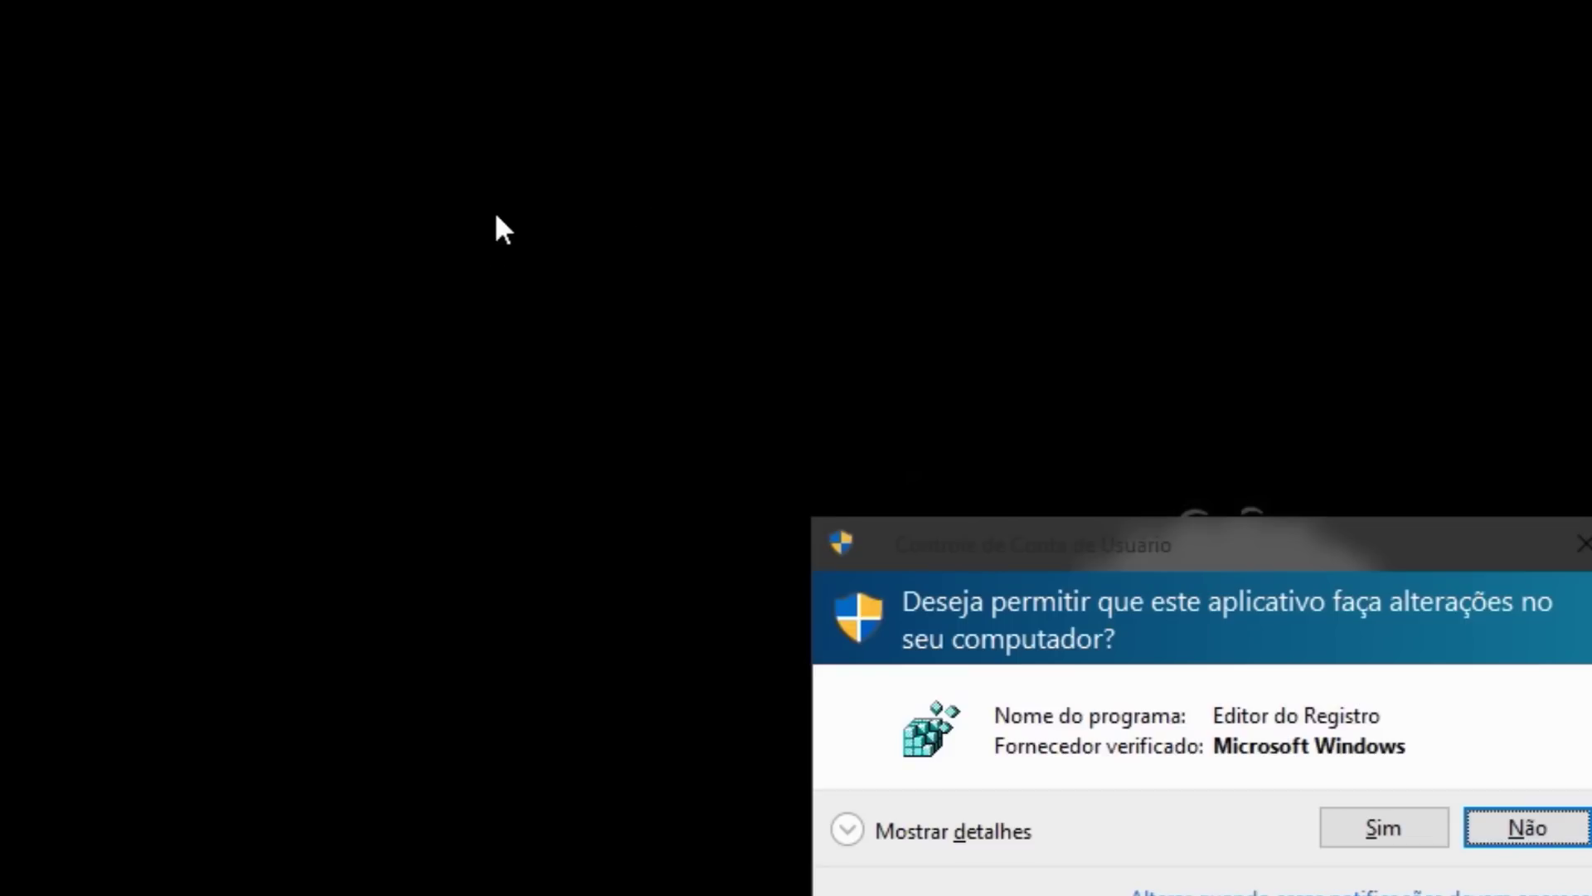
{"action": "left_click", "coordinate": [1405, 832]}
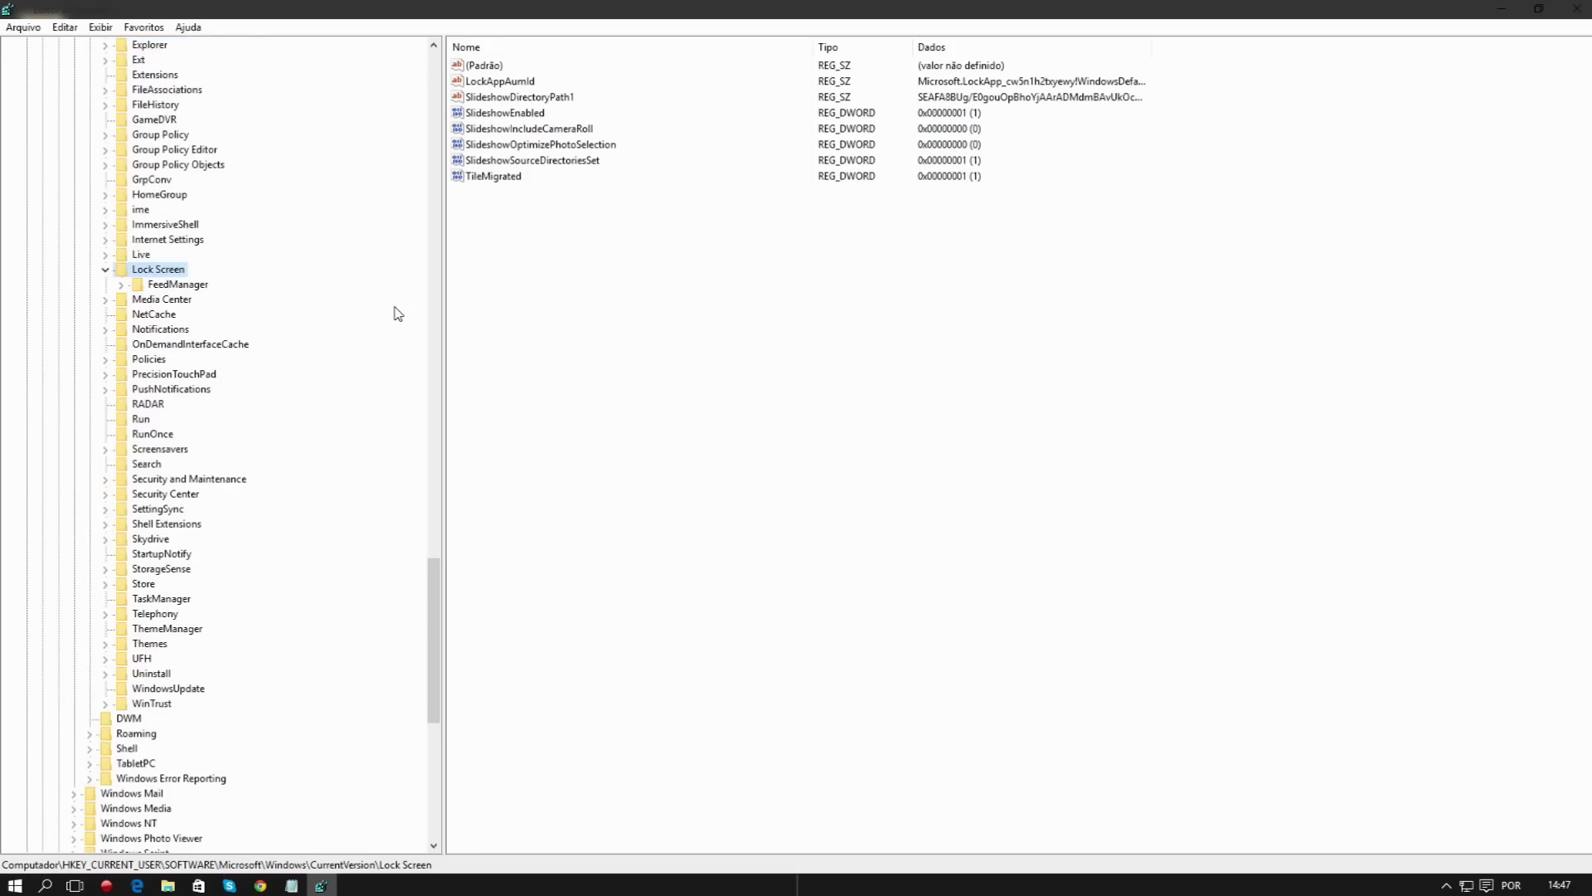
- Go to the HKEY_CURRENT_USER\SOFTWARE\Microsoft key in the registry tree
{"action": "scroll", "coordinate": [398, 313], "scroll_direction": "up", "scroll_amount": 20}
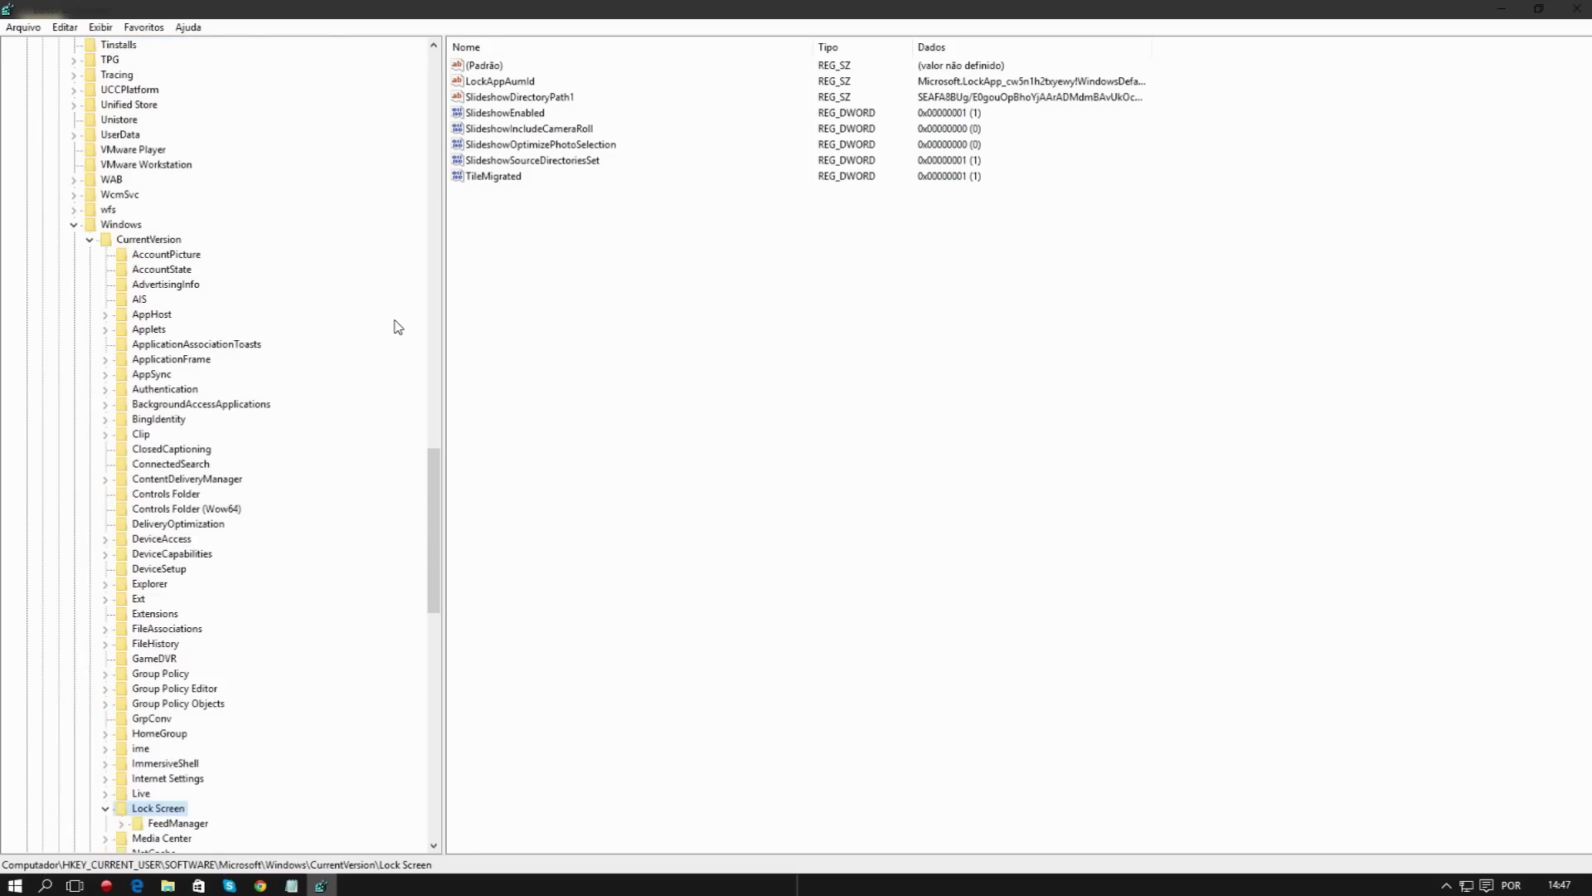
{"action": "left_click_drag", "start_coordinate": [431, 398], "coordinate": [426, 85]}
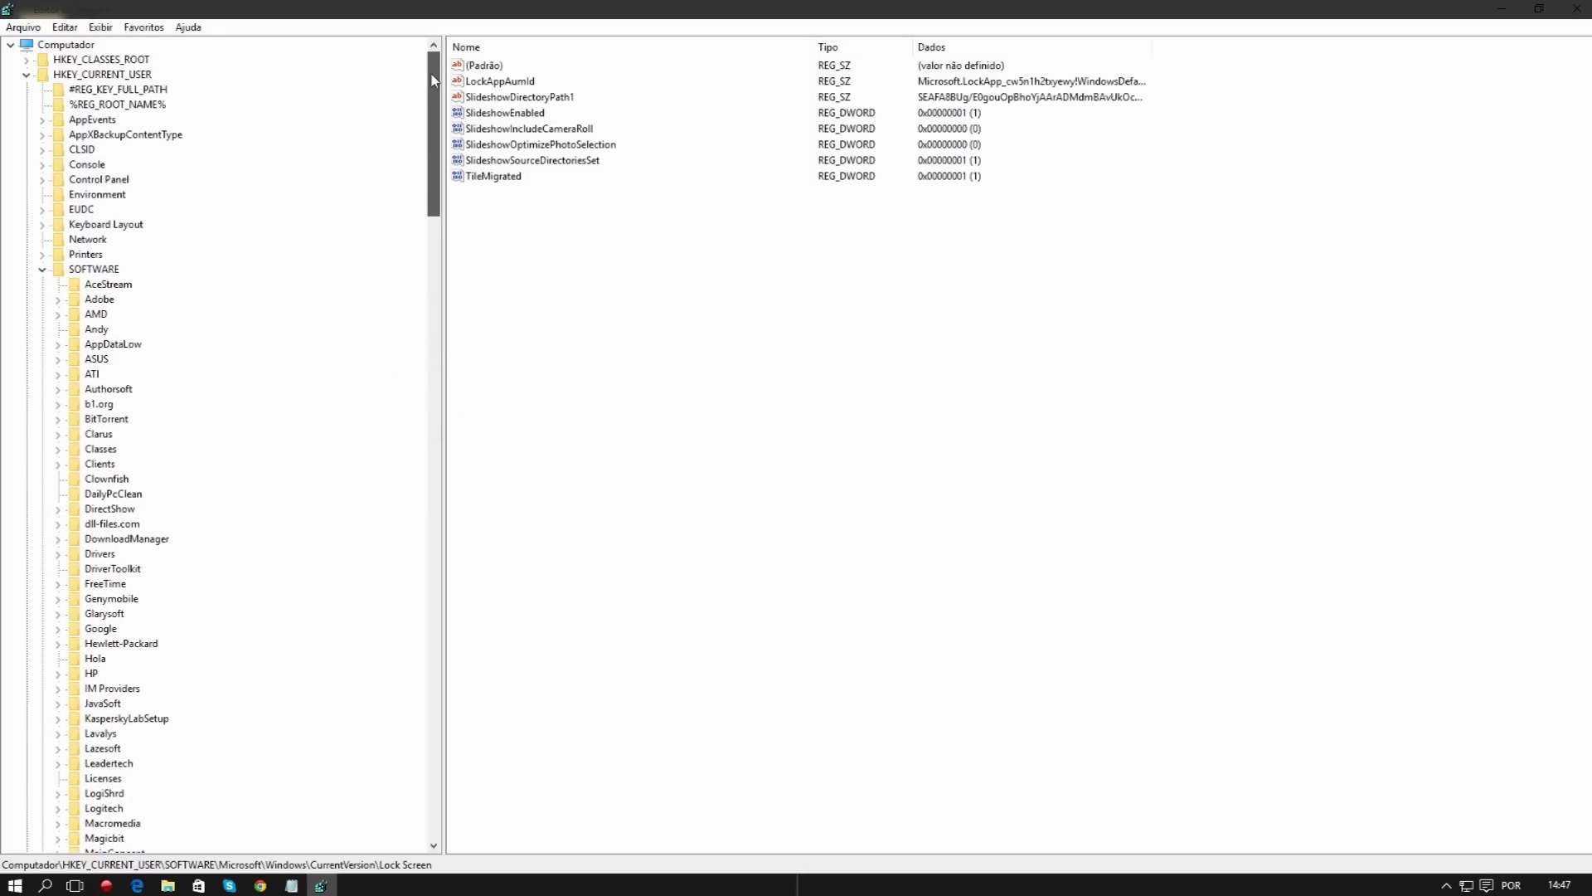
{"action": "left_click", "coordinate": [133, 75]}
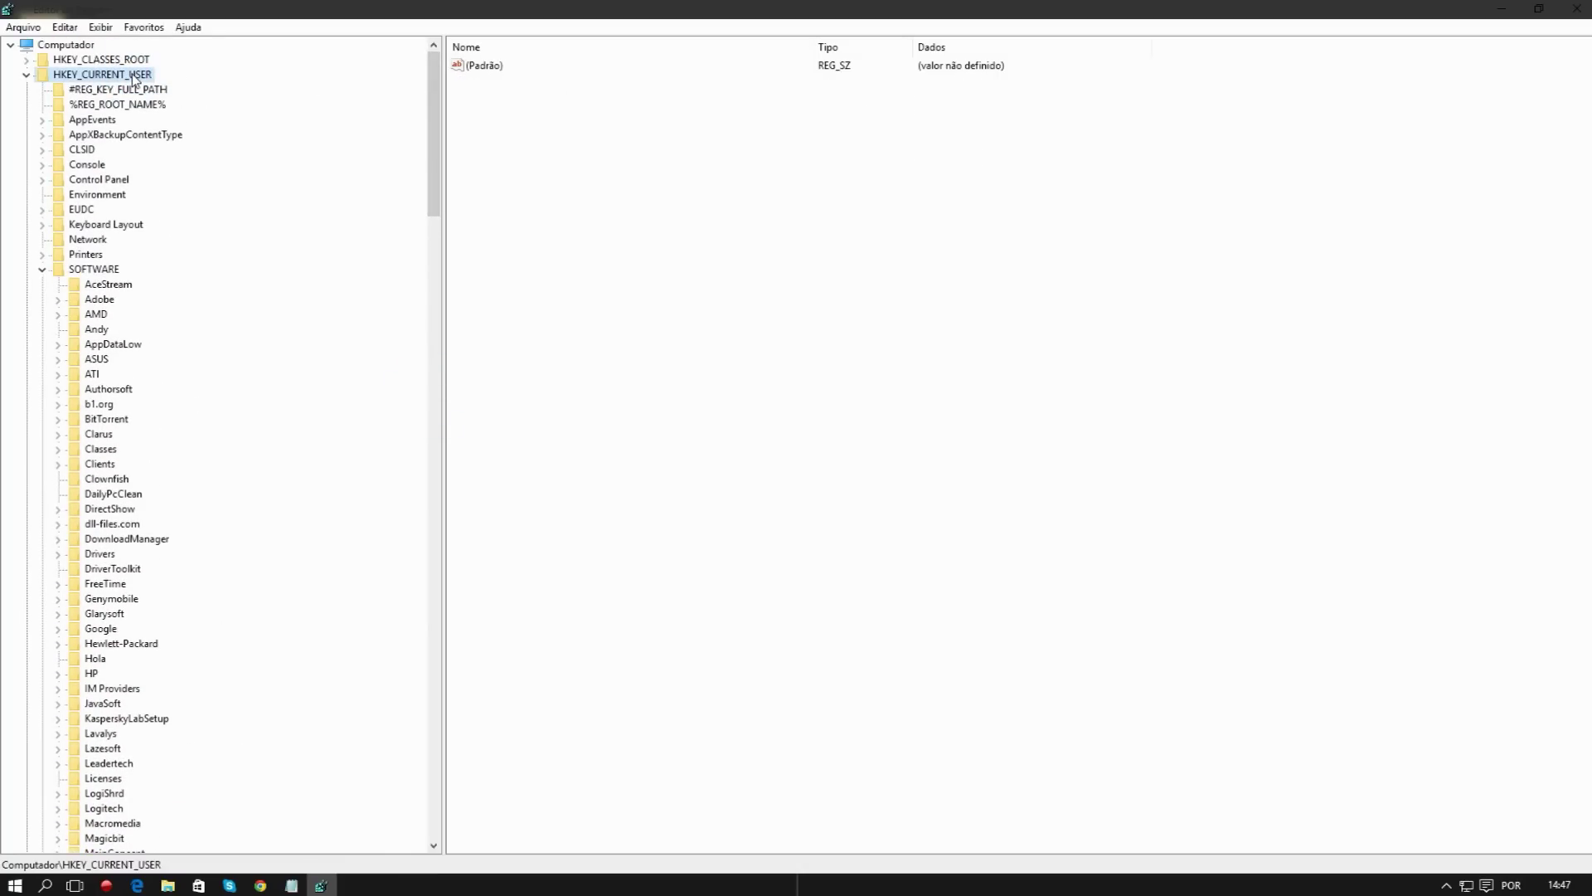
{"action": "left_click", "coordinate": [92, 272]}
{"action": "scroll", "coordinate": [91, 273], "scroll_direction": "down", "scroll_amount": 10}
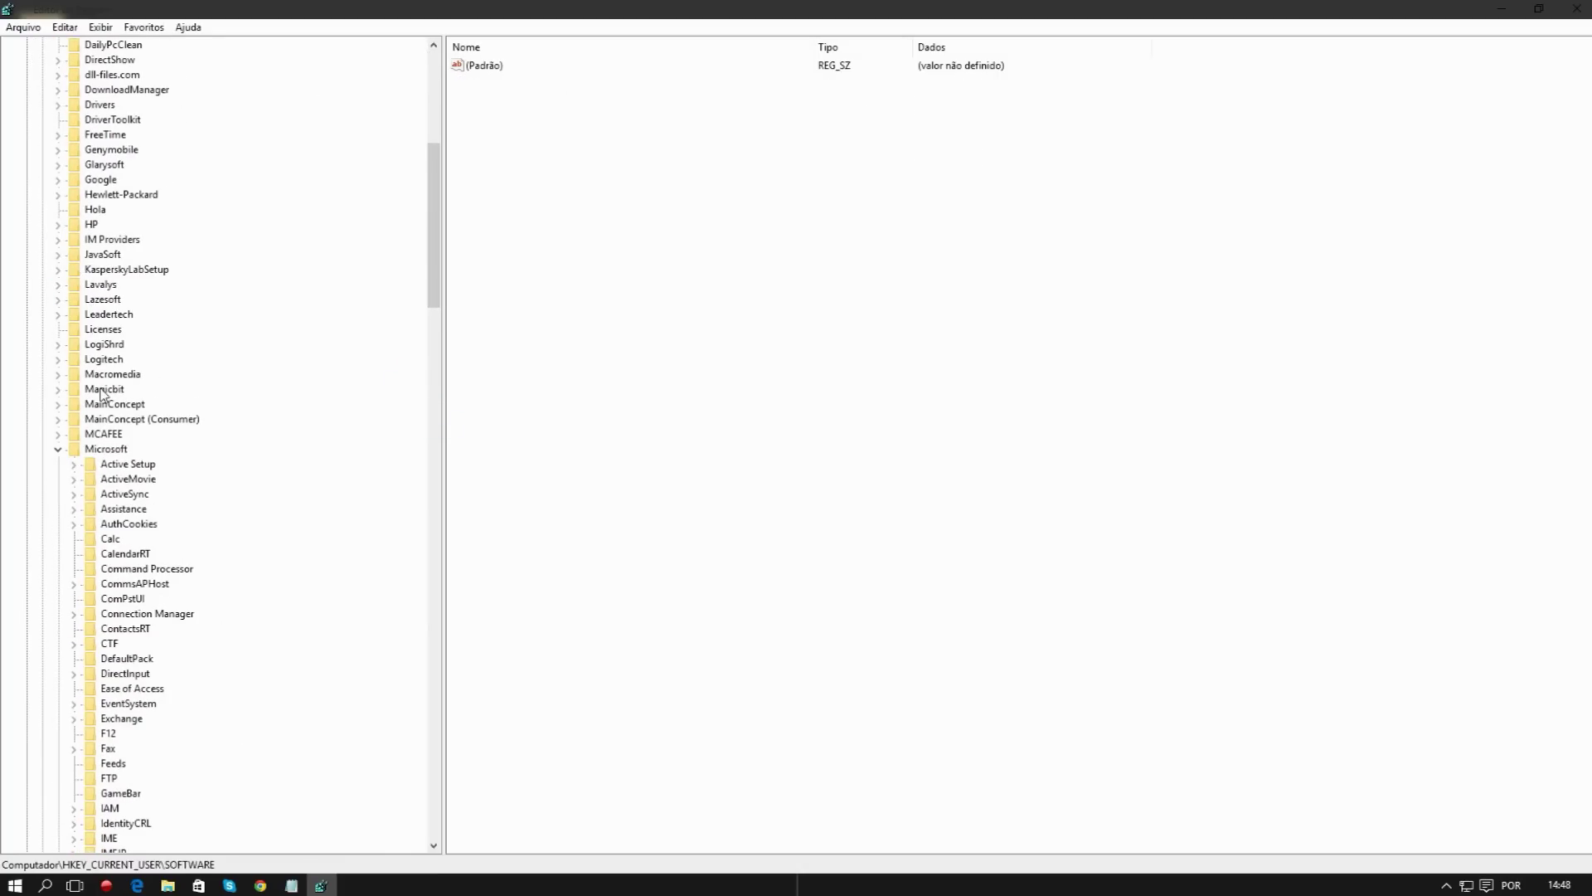
{"action": "left_click", "coordinate": [96, 449]}
- Select the Lock Screen key within Microsoft\Windows\CurrentVersion
{"action": "scroll", "coordinate": [99, 431], "scroll_direction": "down", "scroll_amount": 7}
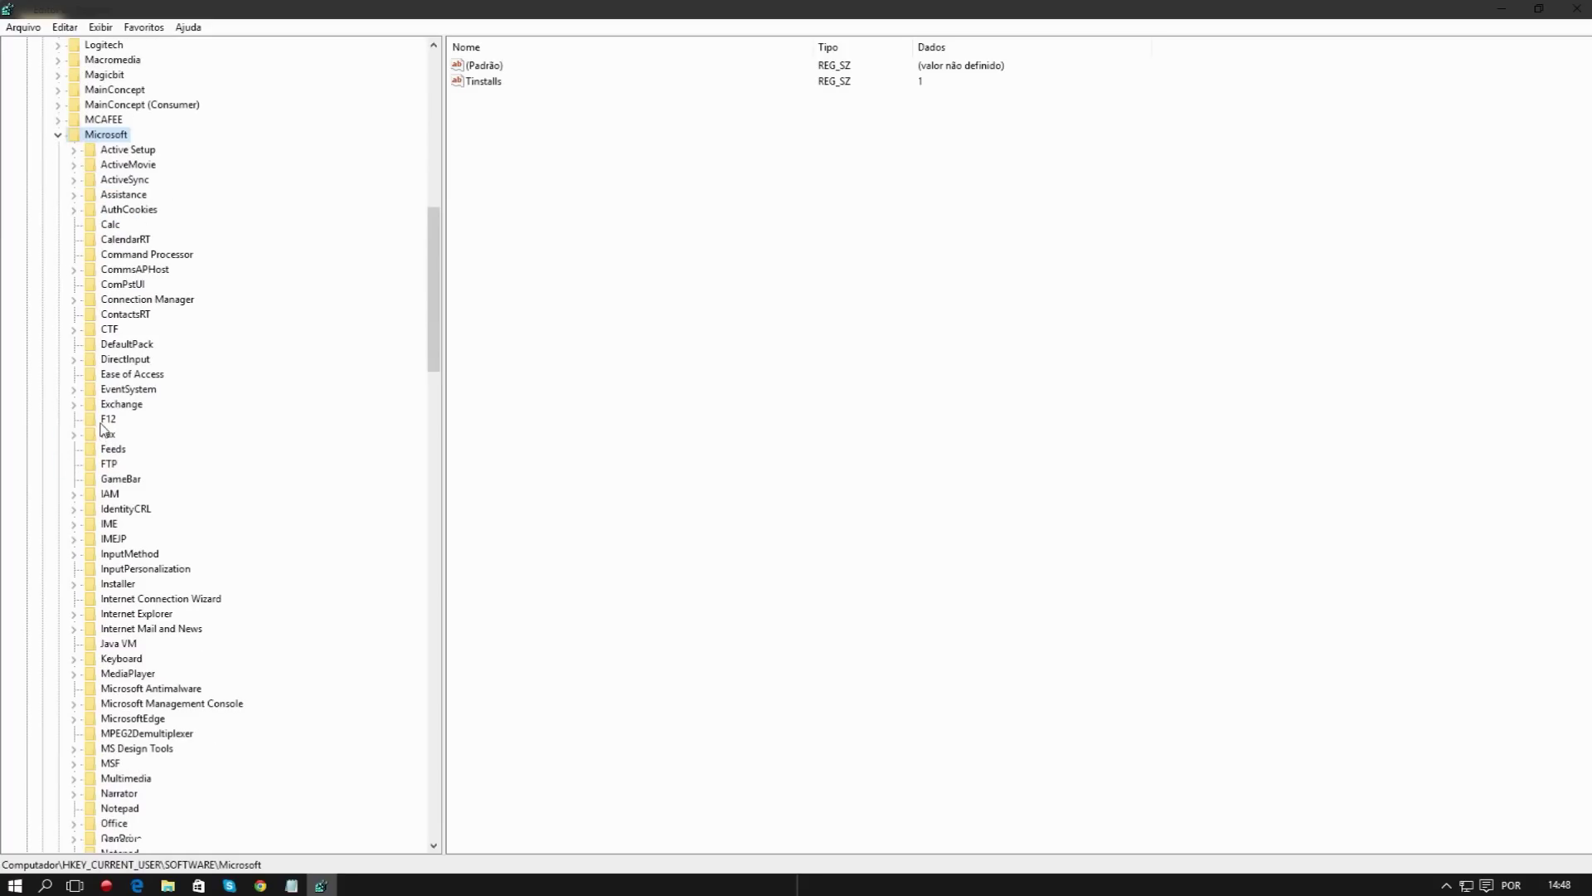
{"action": "scroll", "coordinate": [103, 415], "scroll_direction": "up", "scroll_amount": 4}
{"action": "scroll", "coordinate": [108, 402], "scroll_direction": "down", "scroll_amount": 3}
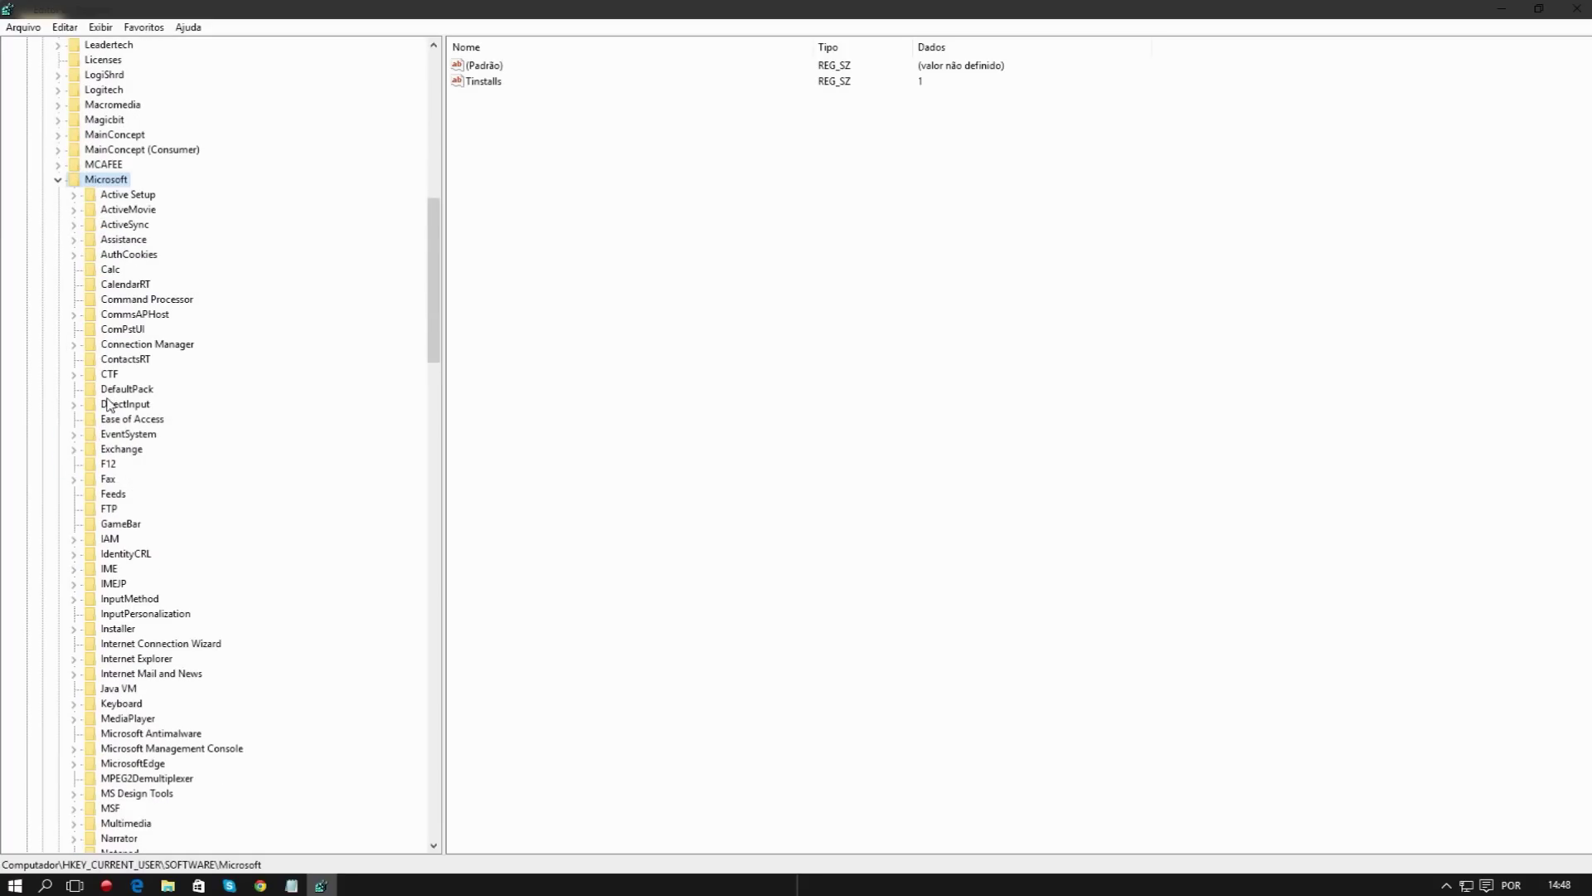
{"action": "scroll", "coordinate": [107, 398], "scroll_direction": "down", "scroll_amount": 13}
{"action": "scroll", "coordinate": [108, 407], "scroll_direction": "down", "scroll_amount": 6}
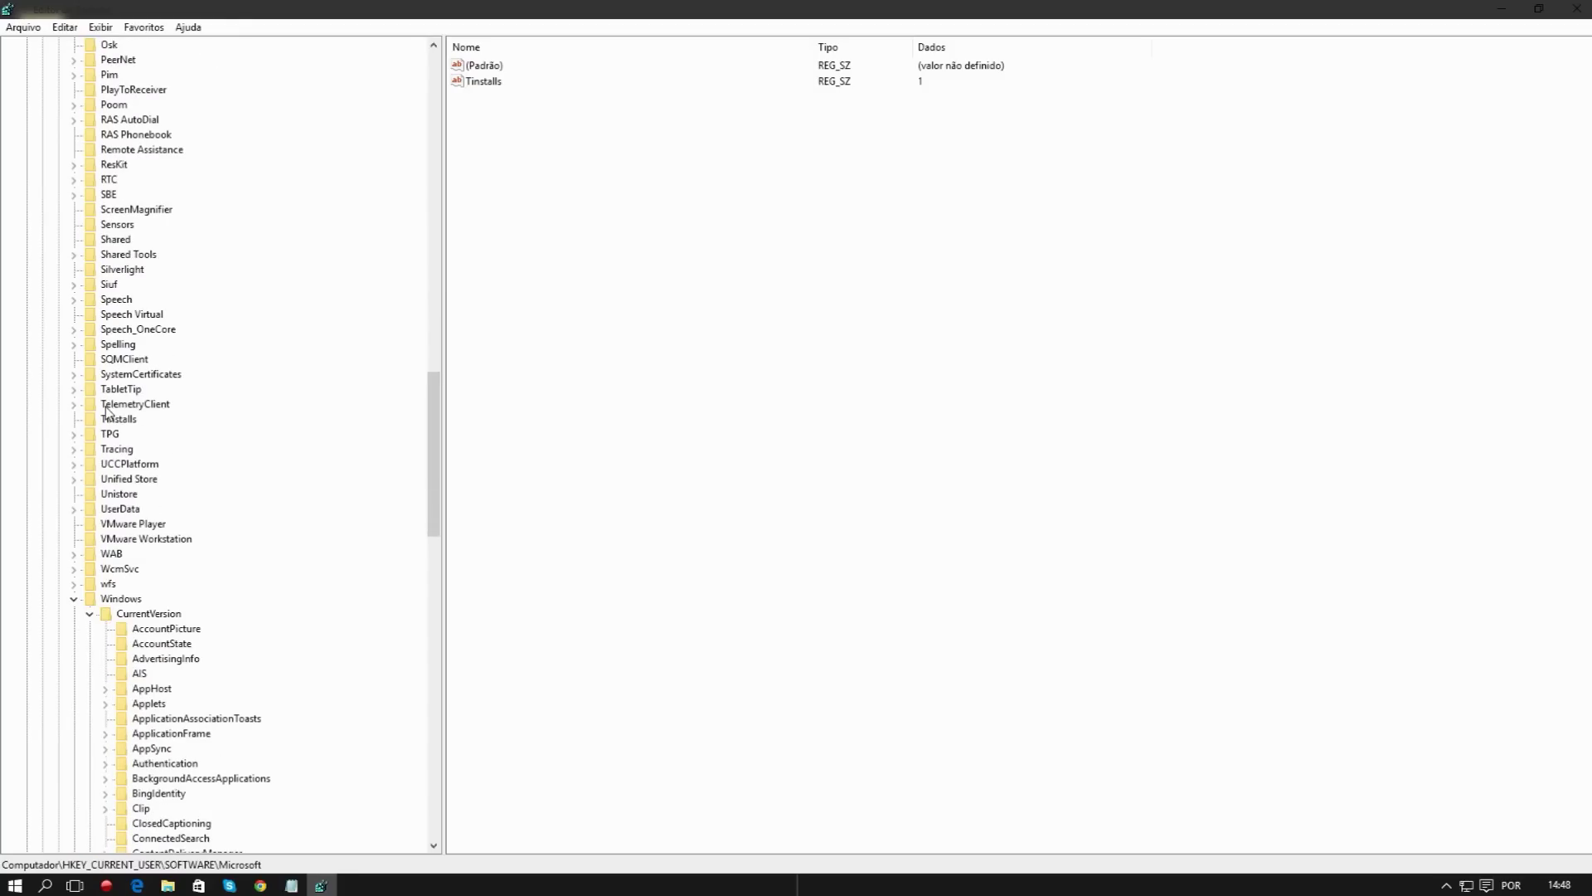
{"action": "left_click", "coordinate": [116, 602]}
{"action": "left_click", "coordinate": [139, 614]}
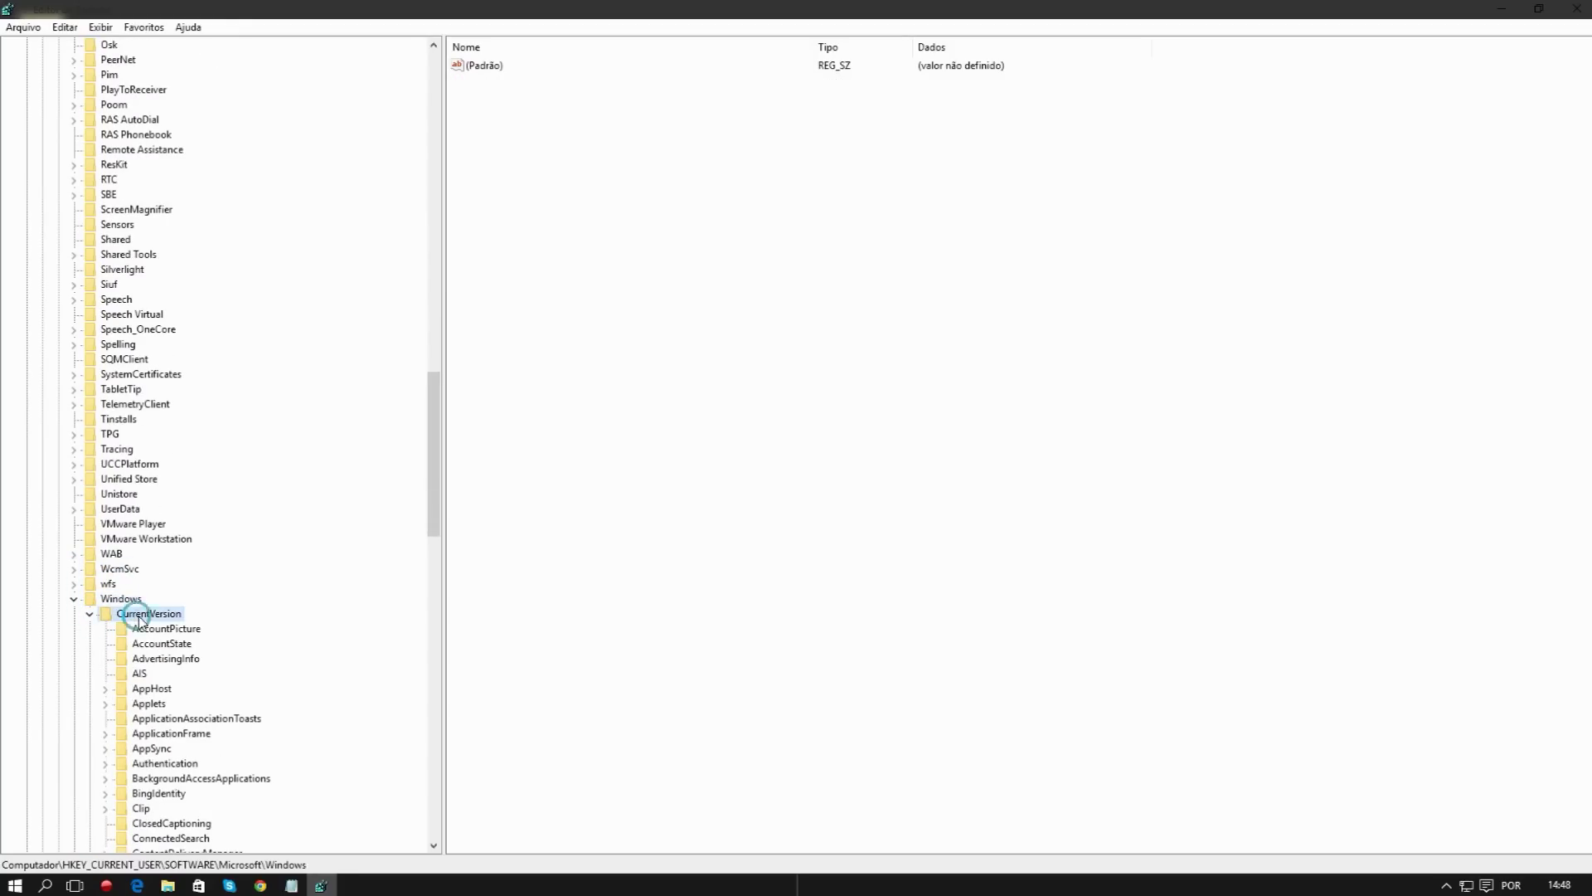
{"action": "scroll", "coordinate": [140, 612], "scroll_direction": "down", "scroll_amount": 10}
{"action": "scroll", "coordinate": [141, 612], "scroll_direction": "down", "scroll_amount": 2}
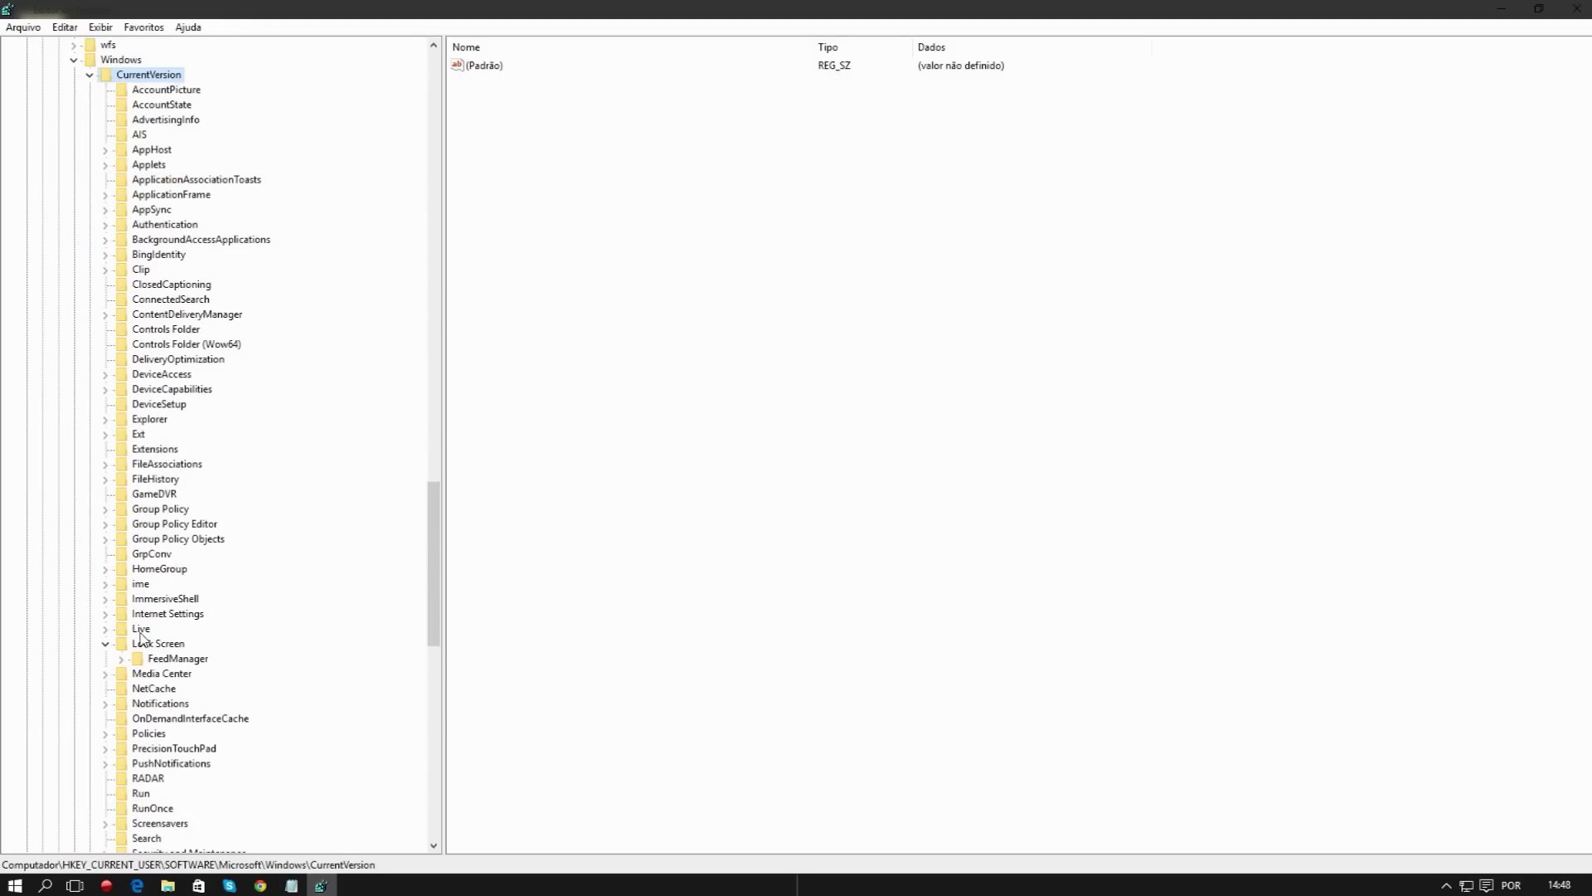
{"action": "left_click", "coordinate": [159, 644]}
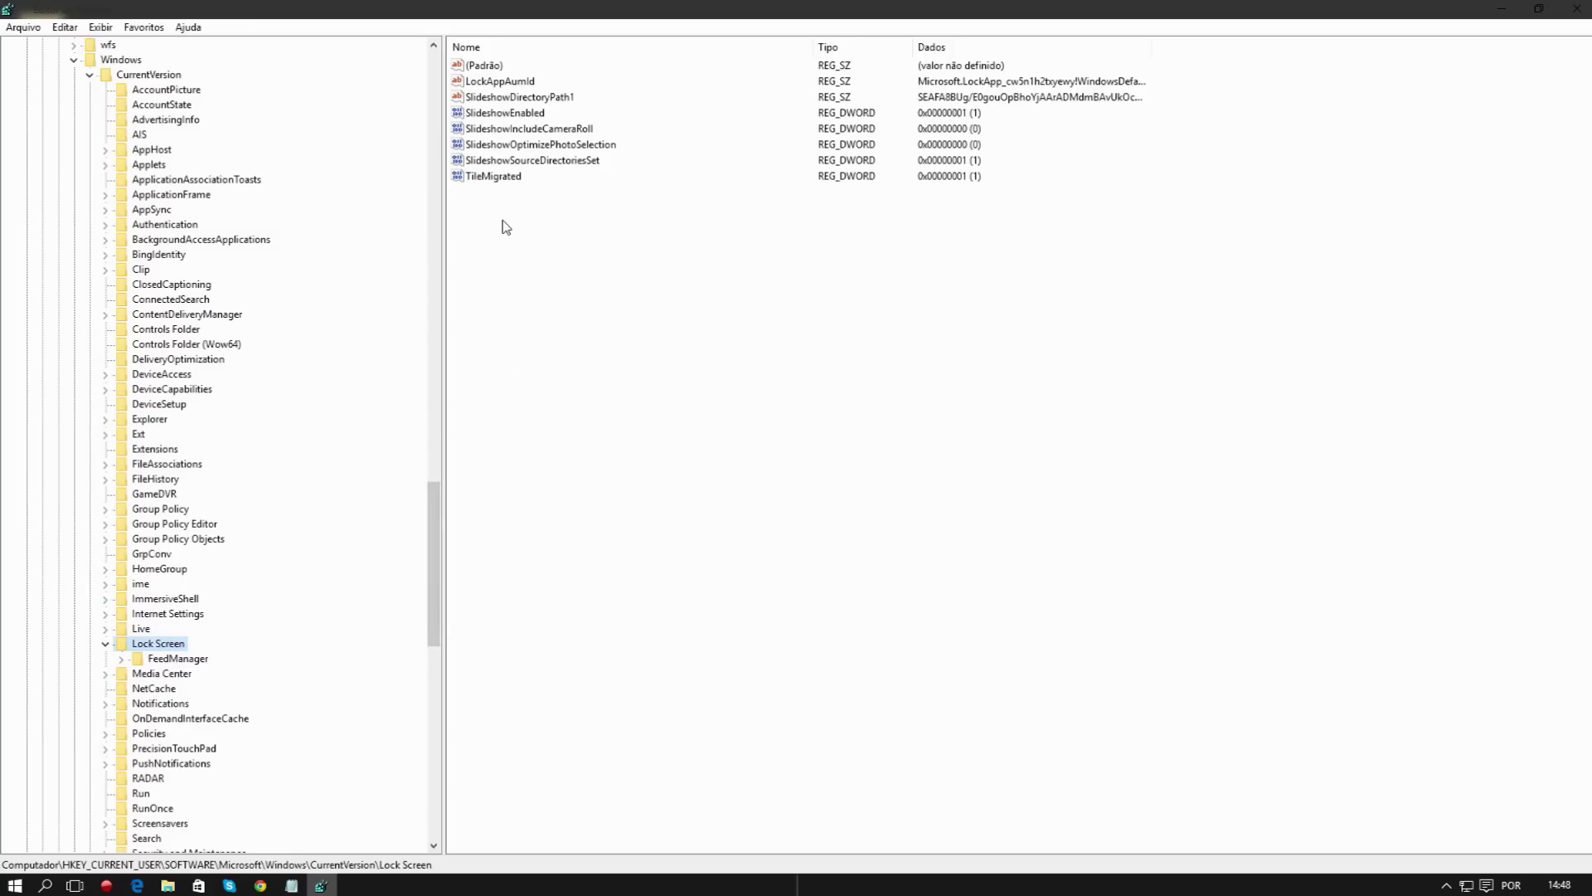
- Create a 32-bit DWORD value named SlideShowLayout in the Lock Screen key
{"action": "right_click", "coordinate": [487, 201]}
{"action": "mouse_move", "coordinate": [500, 211]}
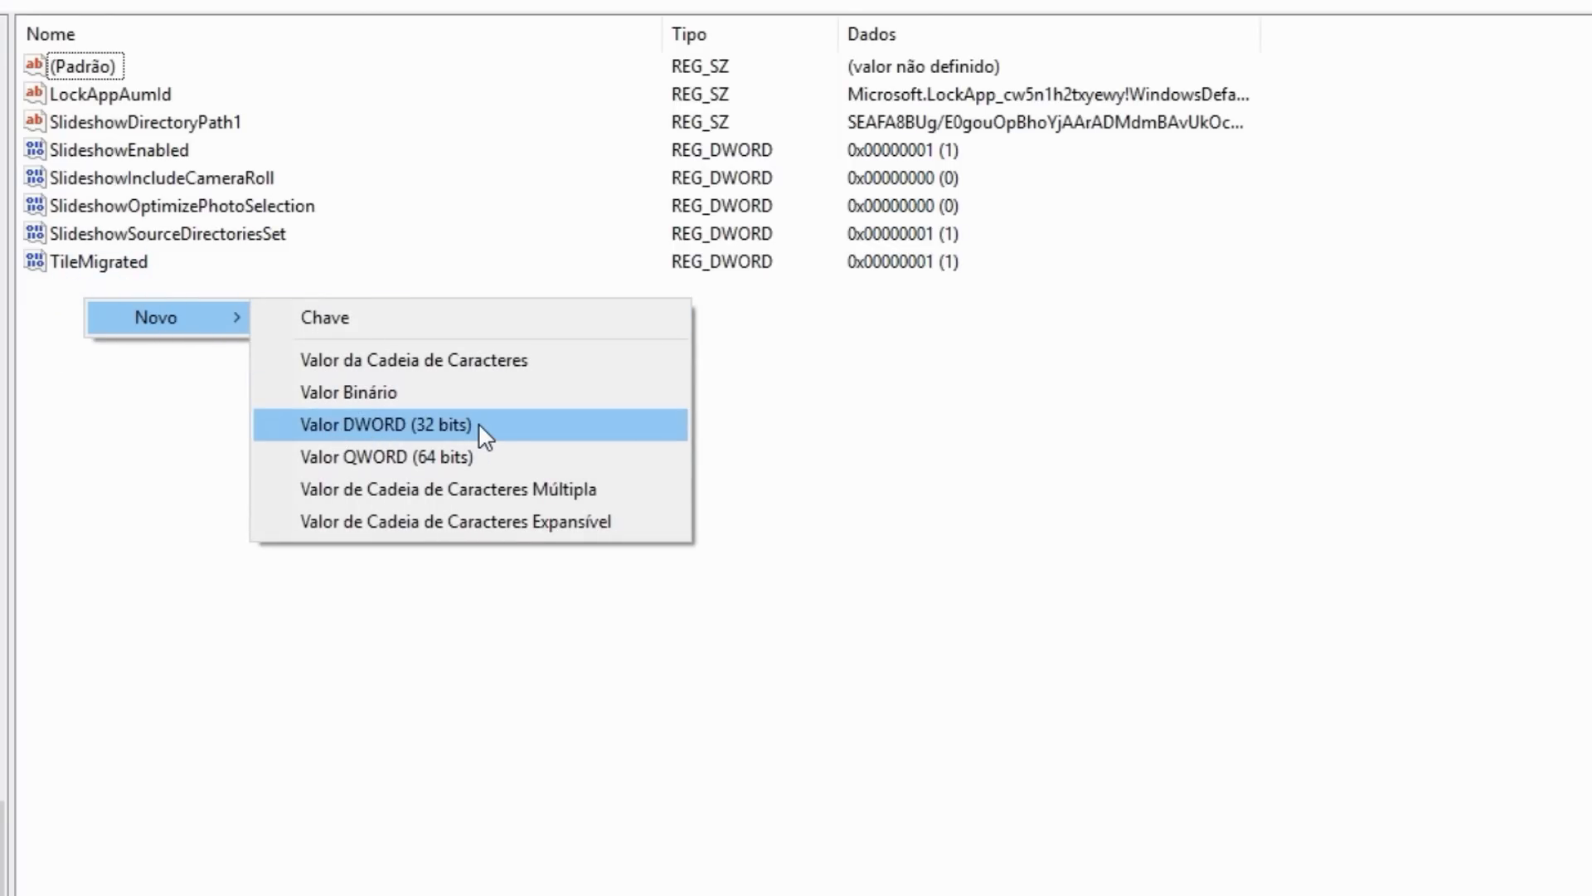
{"action": "left_click", "coordinate": [479, 423]}
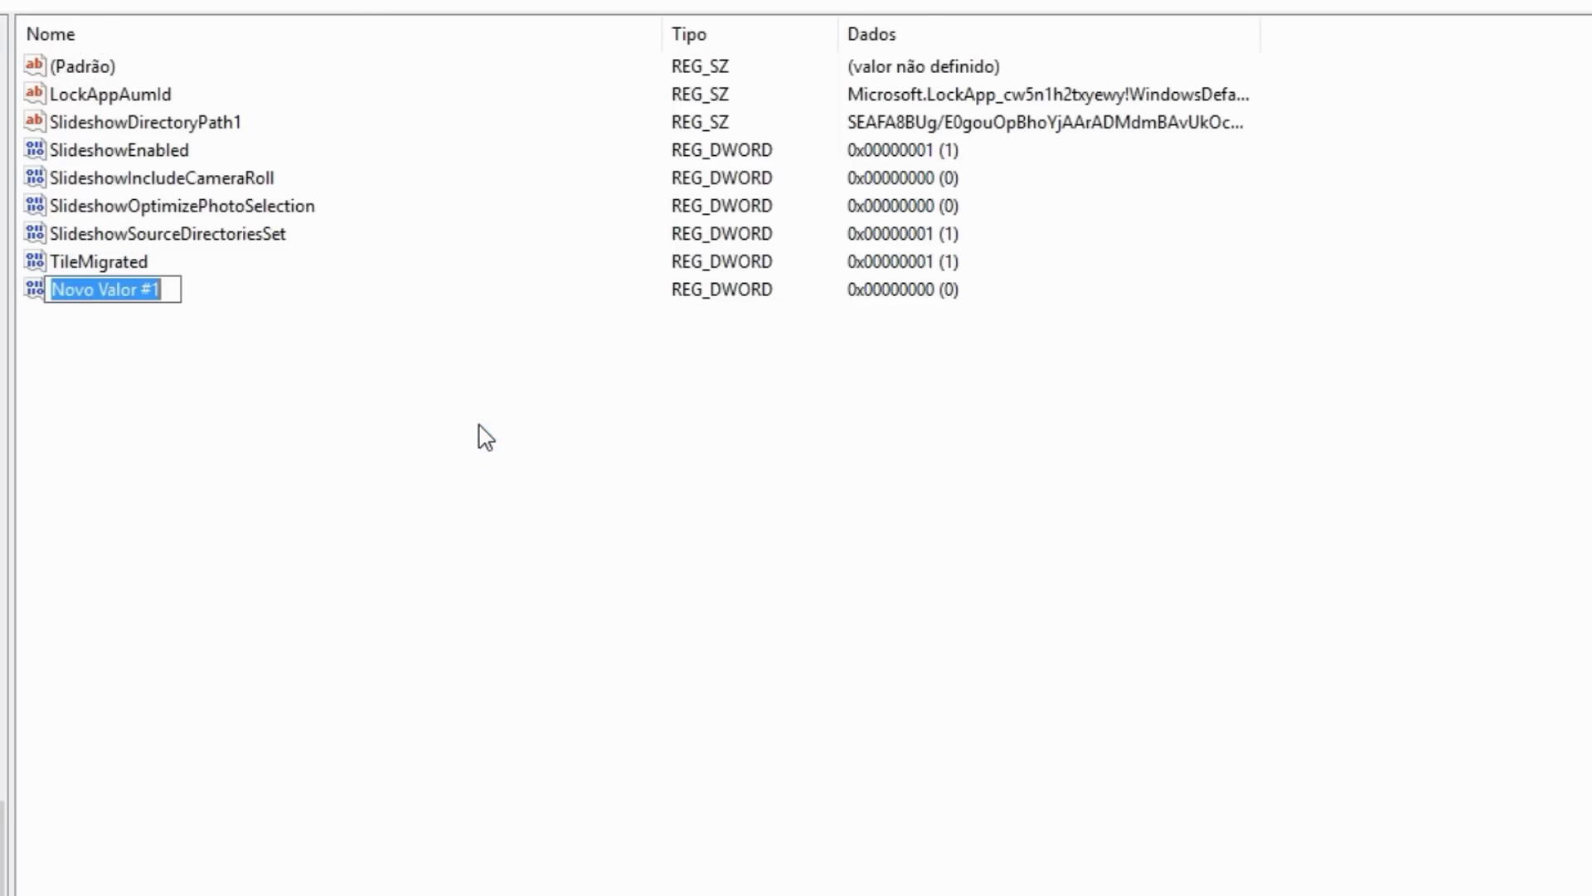
{"action": "type", "text": "SlideShowlayout"}
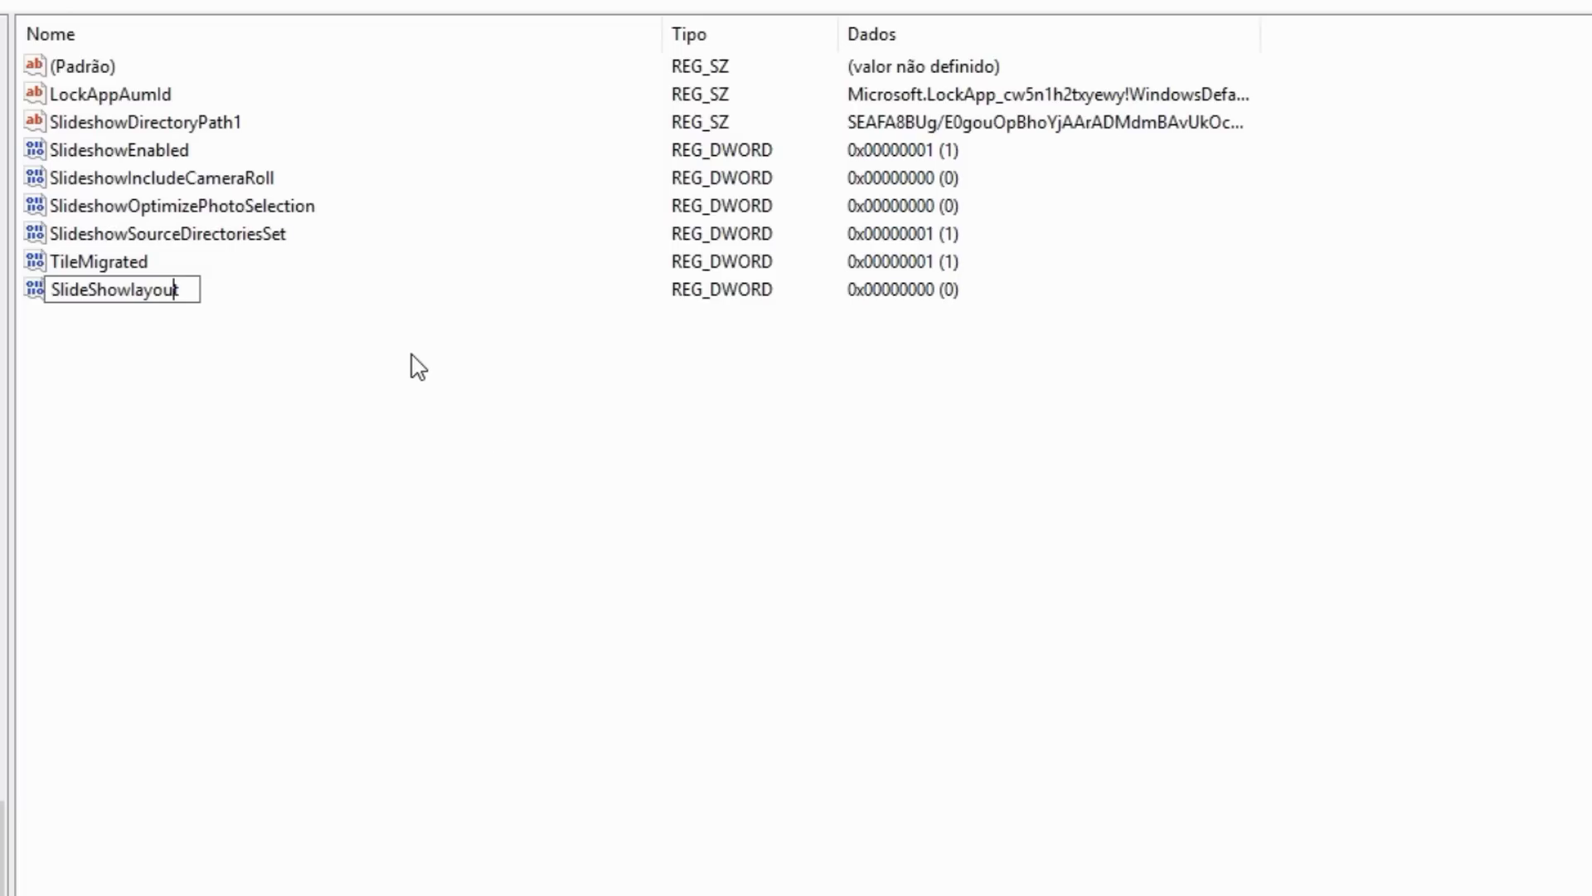
{"action": "key", "text": "Left"}
{"action": "key", "text": "Left"}
{"action": "key", "text": "Left"}
{"action": "key", "text": "Left"}
{"action": "key", "text": "Left"}
{"action": "key", "text": "BackSpace"}
{"action": "type", "text": "L"}
{"action": "key", "text": "Return"}
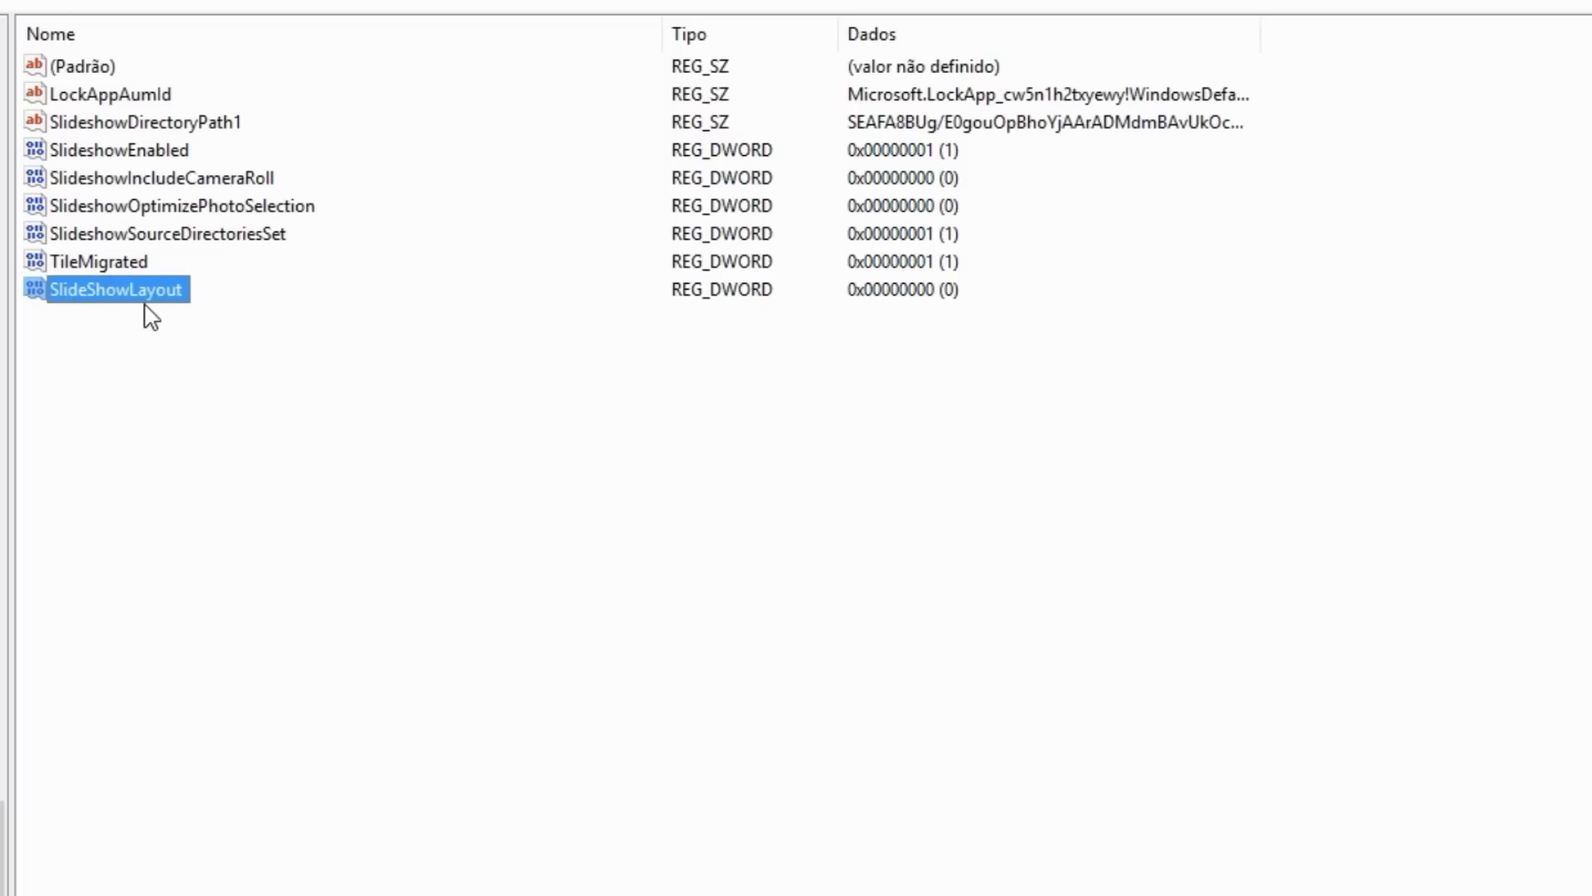
- Set the SlideShowLayout value data to 0 with the hexadecimal base
{"action": "right_click", "coordinate": [118, 283]}
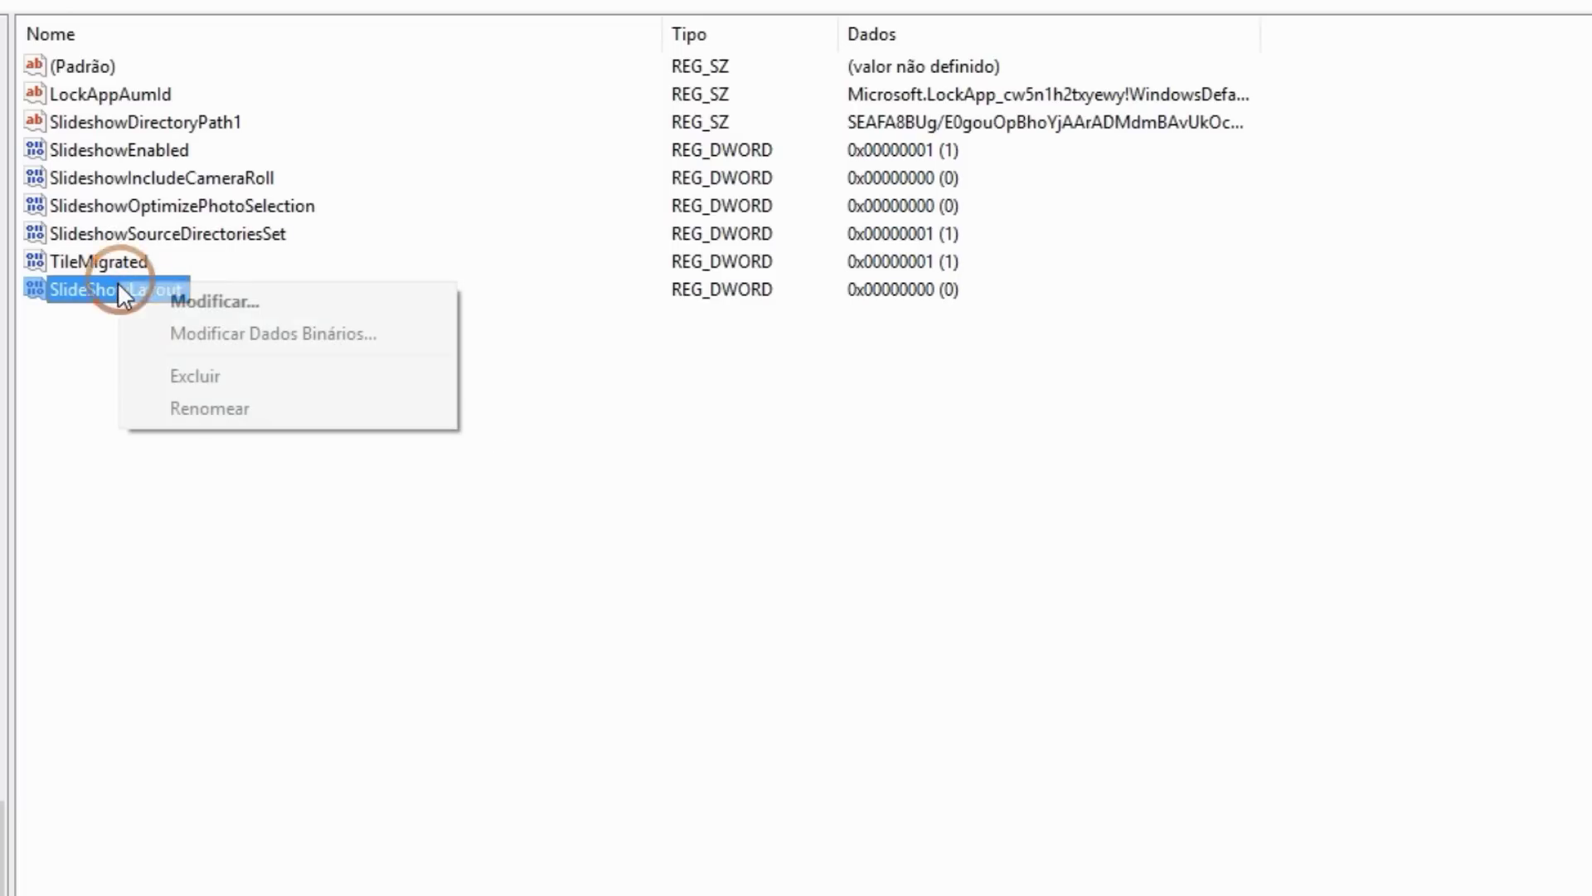
{"action": "left_click", "coordinate": [180, 305]}
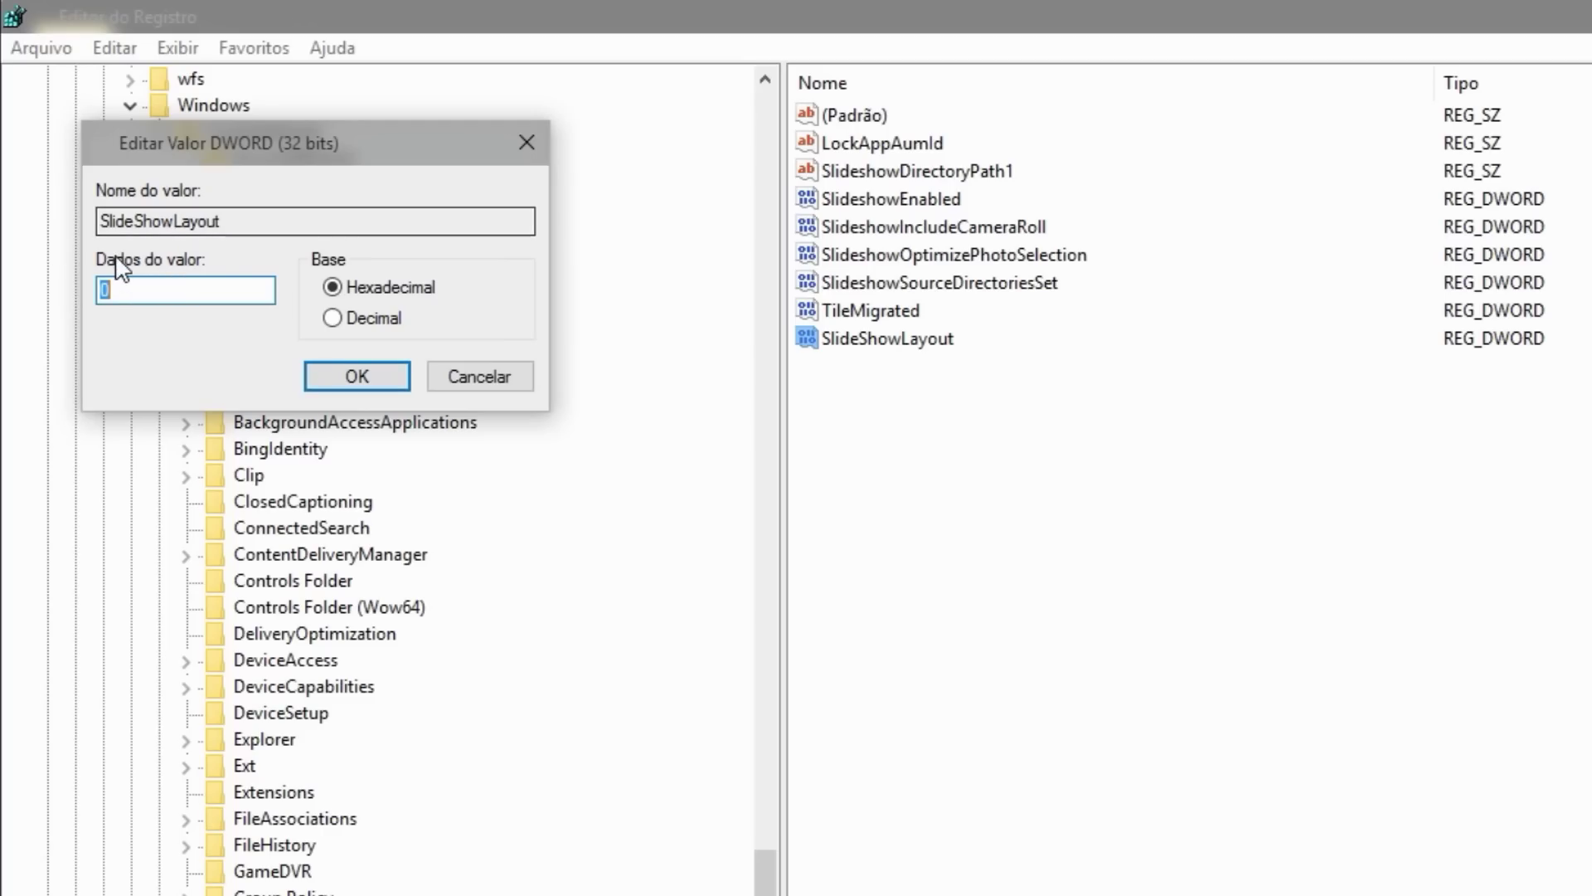
{"action": "type", "text": "1"}
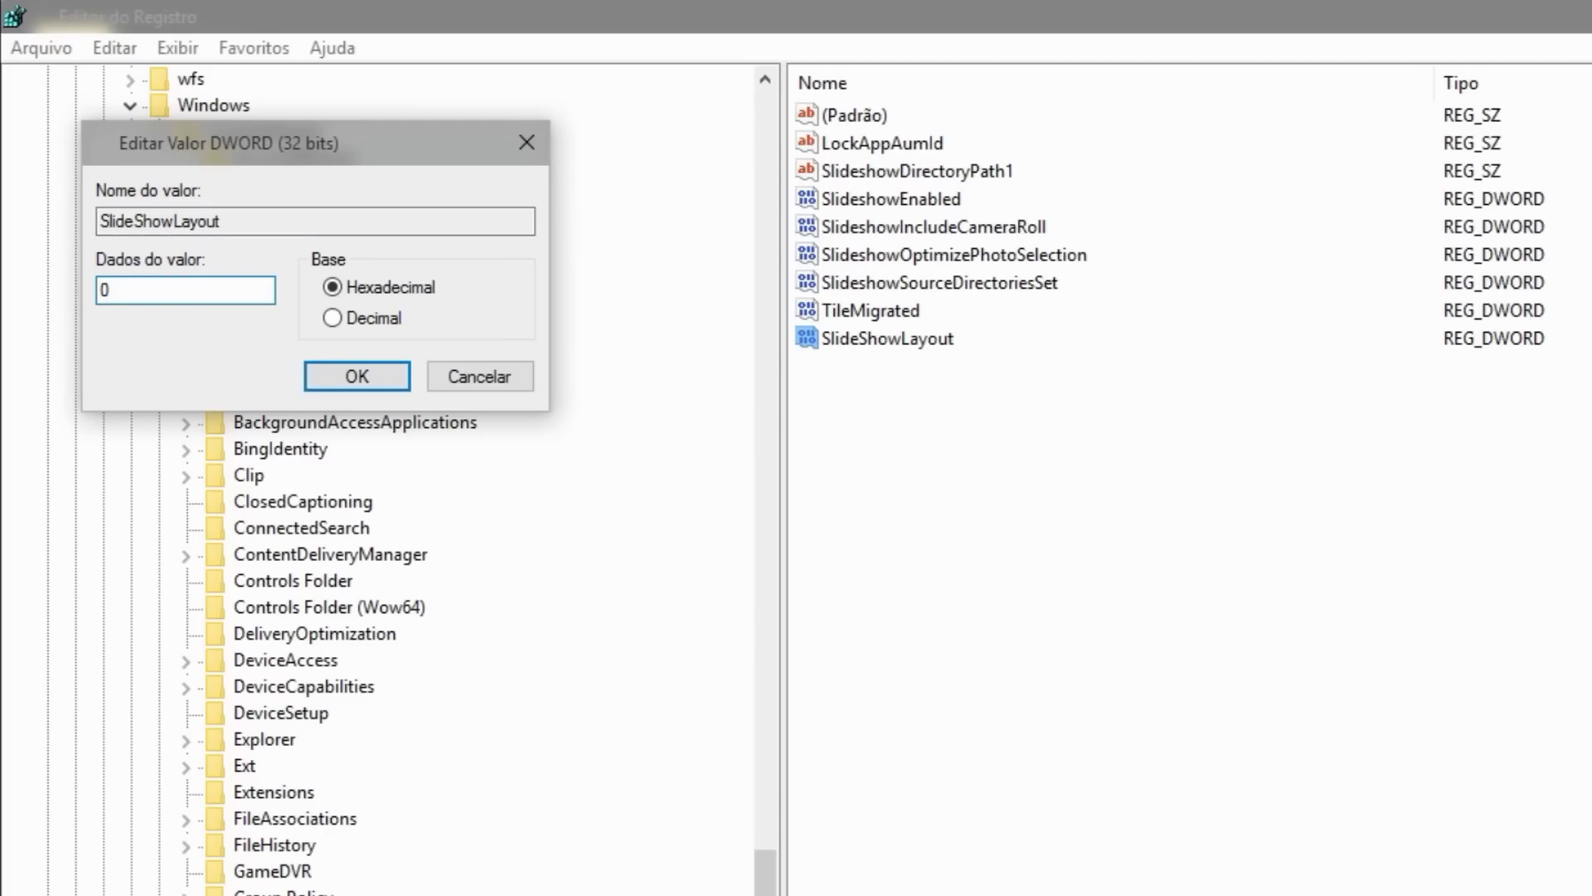
{"action": "left_click", "coordinate": [370, 375]}
{"action": "left_click", "coordinate": [1265, 448]}
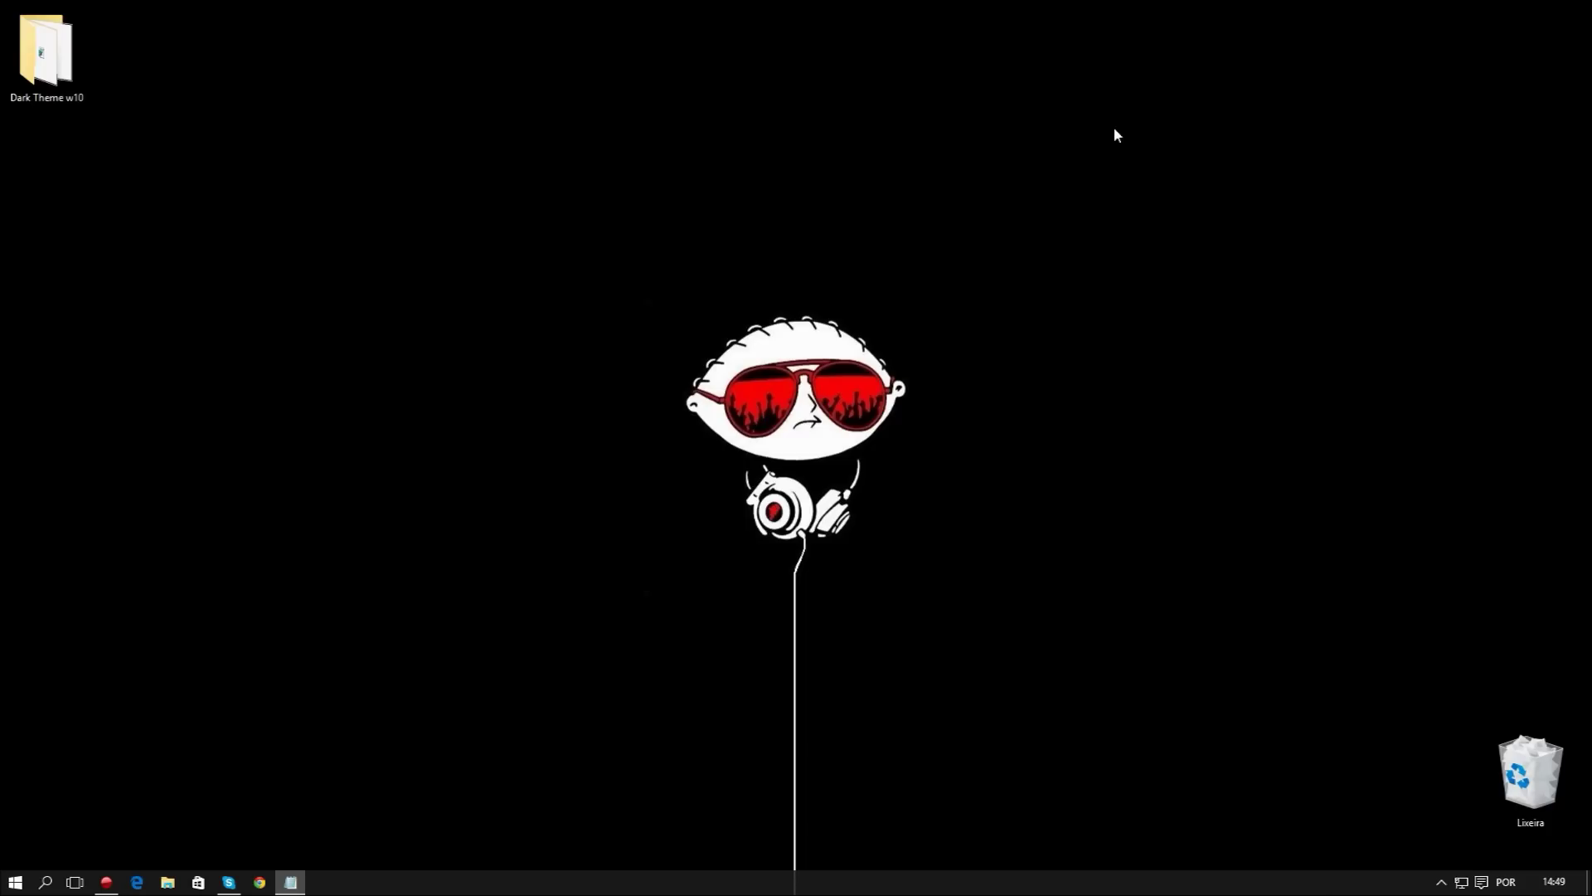
- Turn on tablet mode from the action center, view its full-screen Start, and return to desktop mode
{"action": "key", "text": "super+a"}
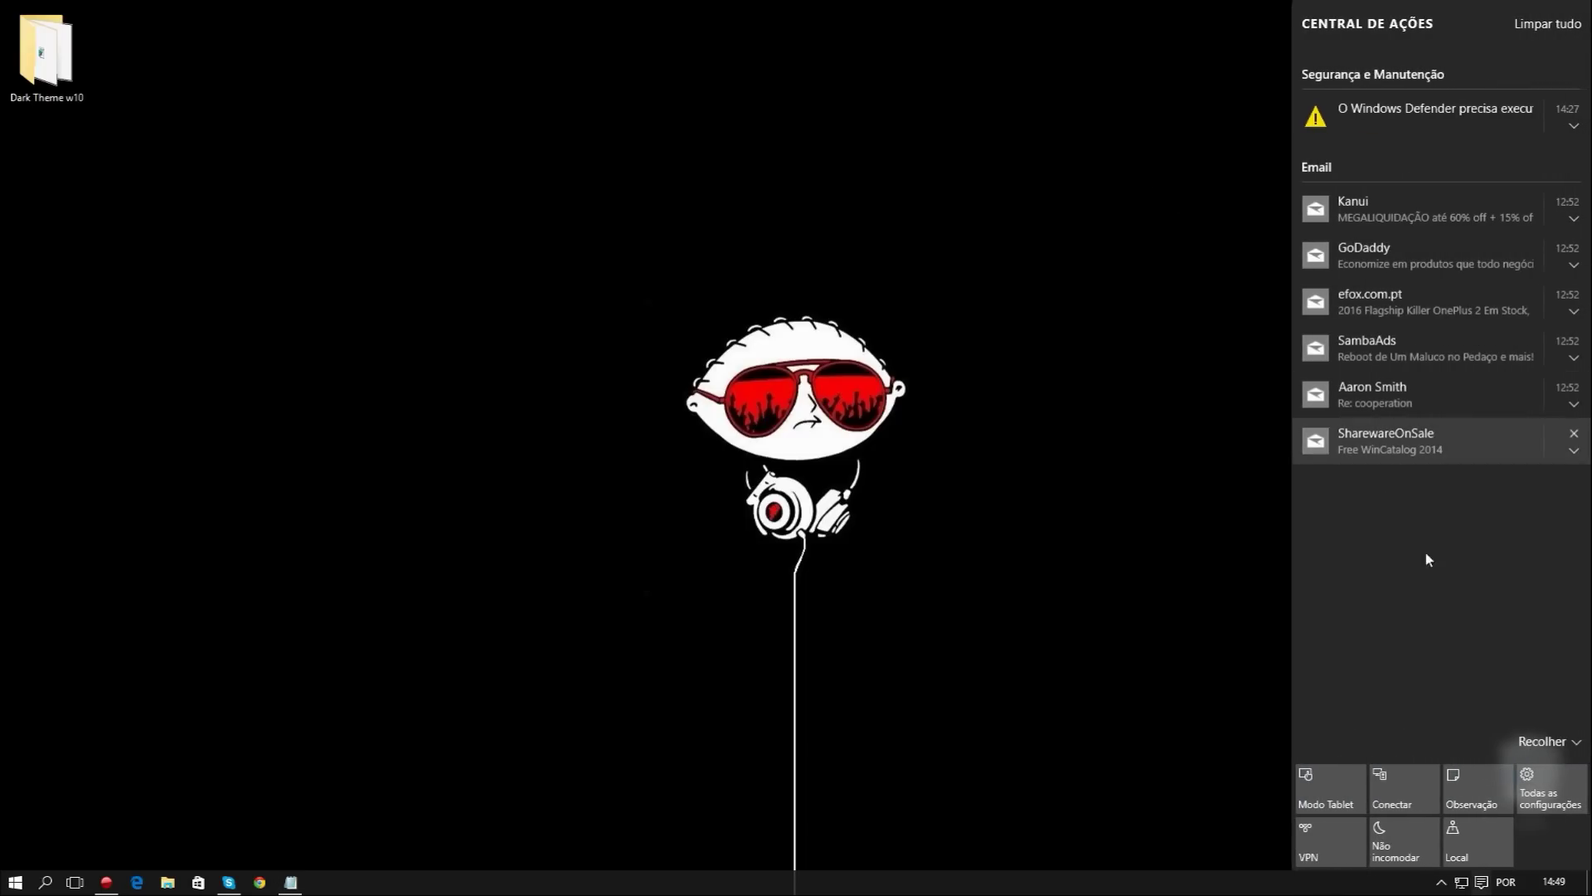
{"action": "left_click", "coordinate": [1306, 789]}
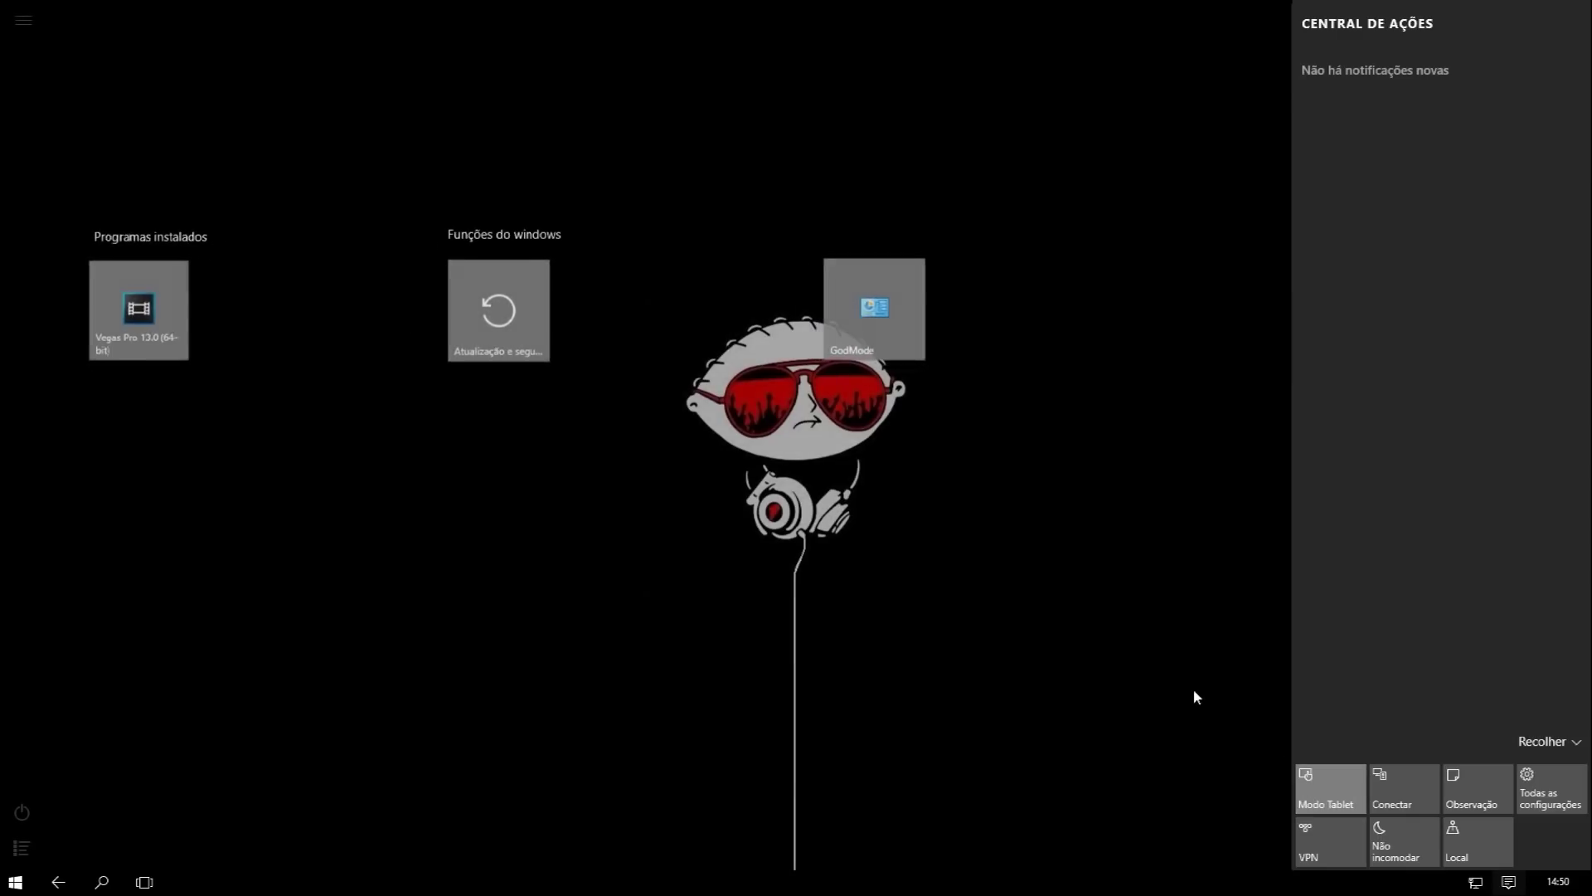
{"action": "left_click", "coordinate": [634, 616]}
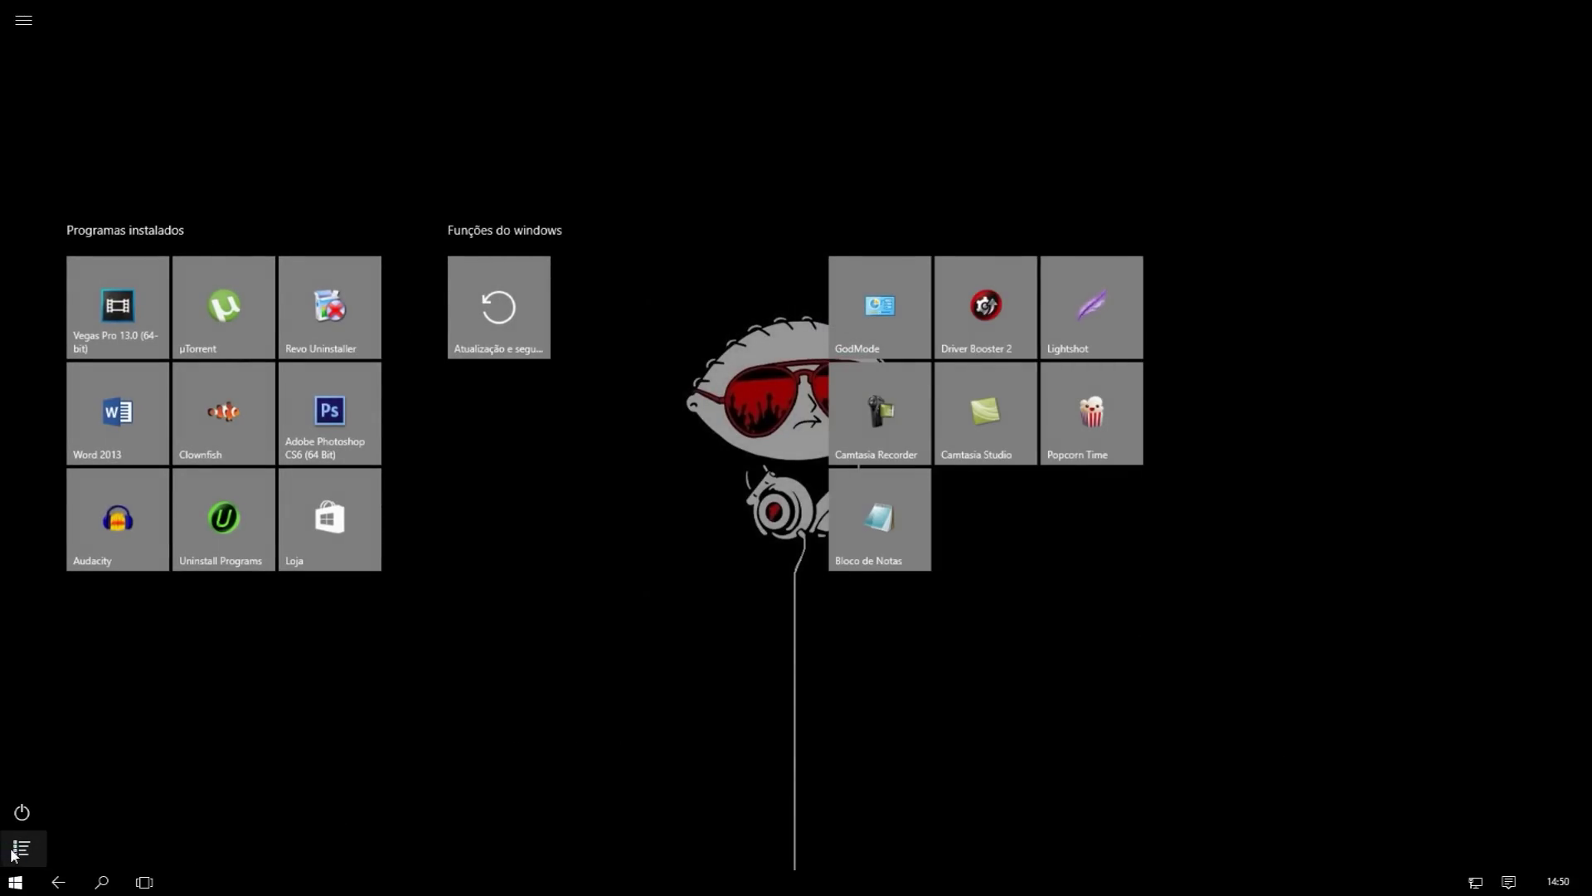
{"action": "left_click", "coordinate": [23, 20]}
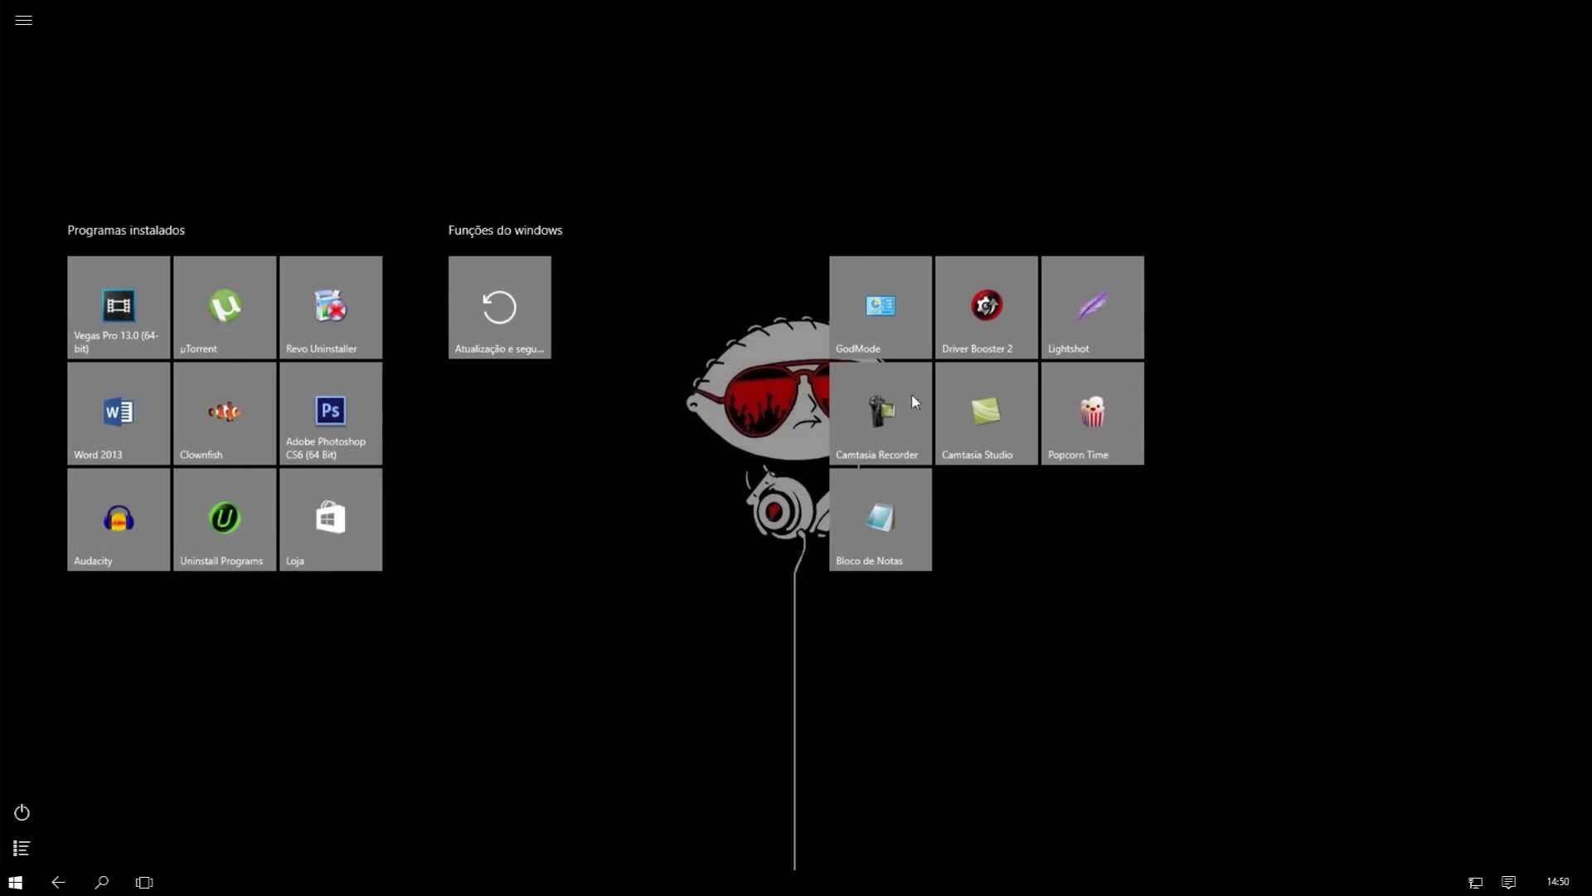
{"action": "left_click", "coordinate": [1508, 881]}
{"action": "left_click", "coordinate": [1032, 663]}
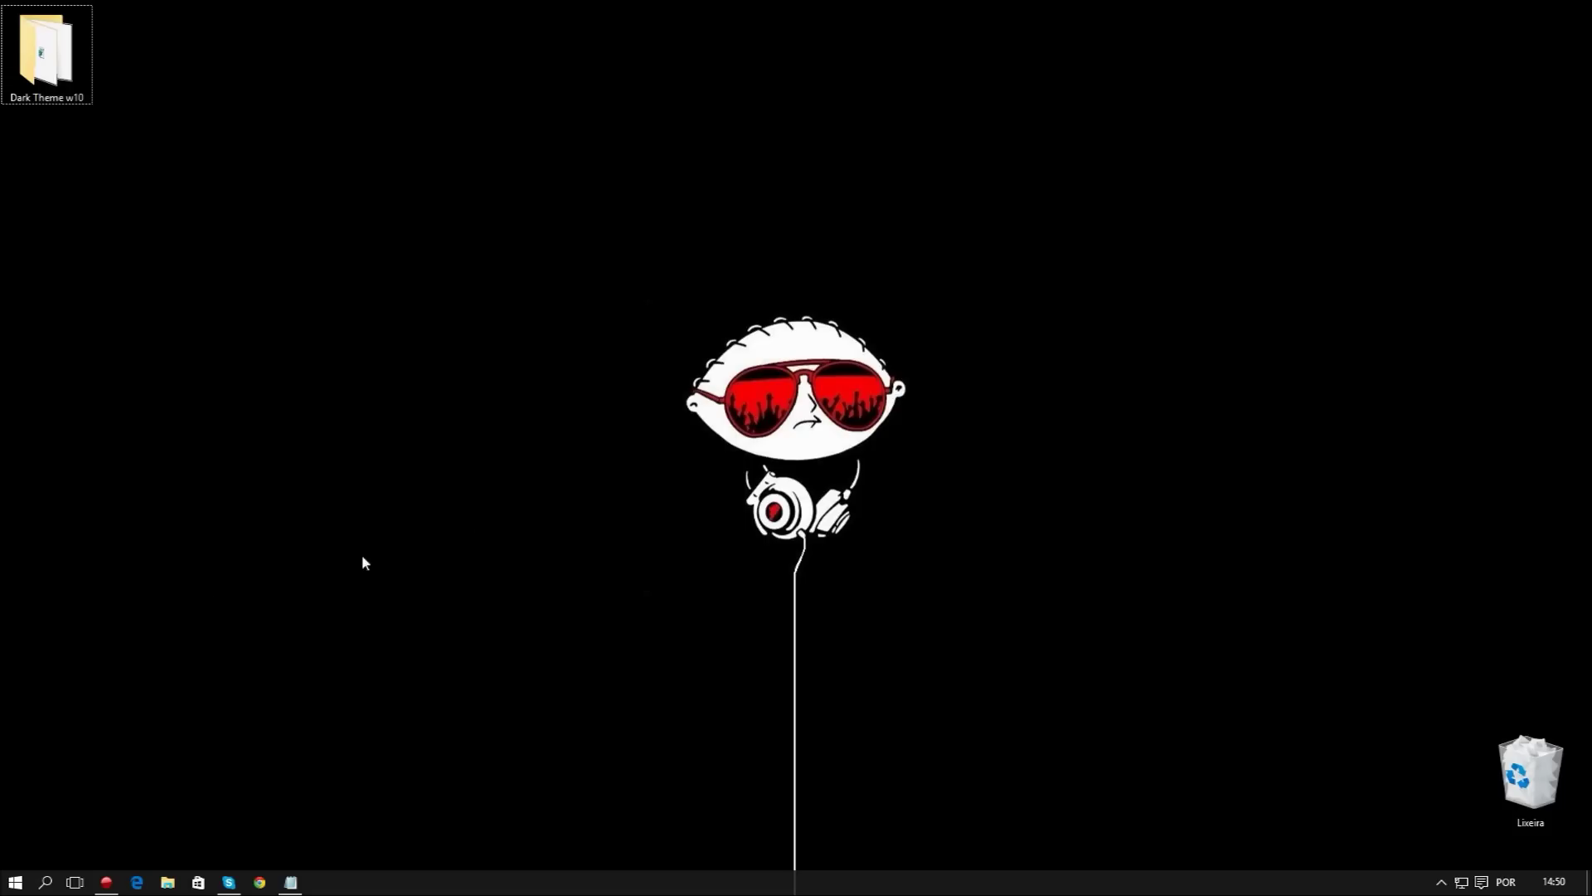
- Open the Modo Tablet page in the Sistema settings and activate tablet mode
{"action": "left_click", "coordinate": [9, 879]}
{"action": "left_click", "coordinate": [98, 792]}
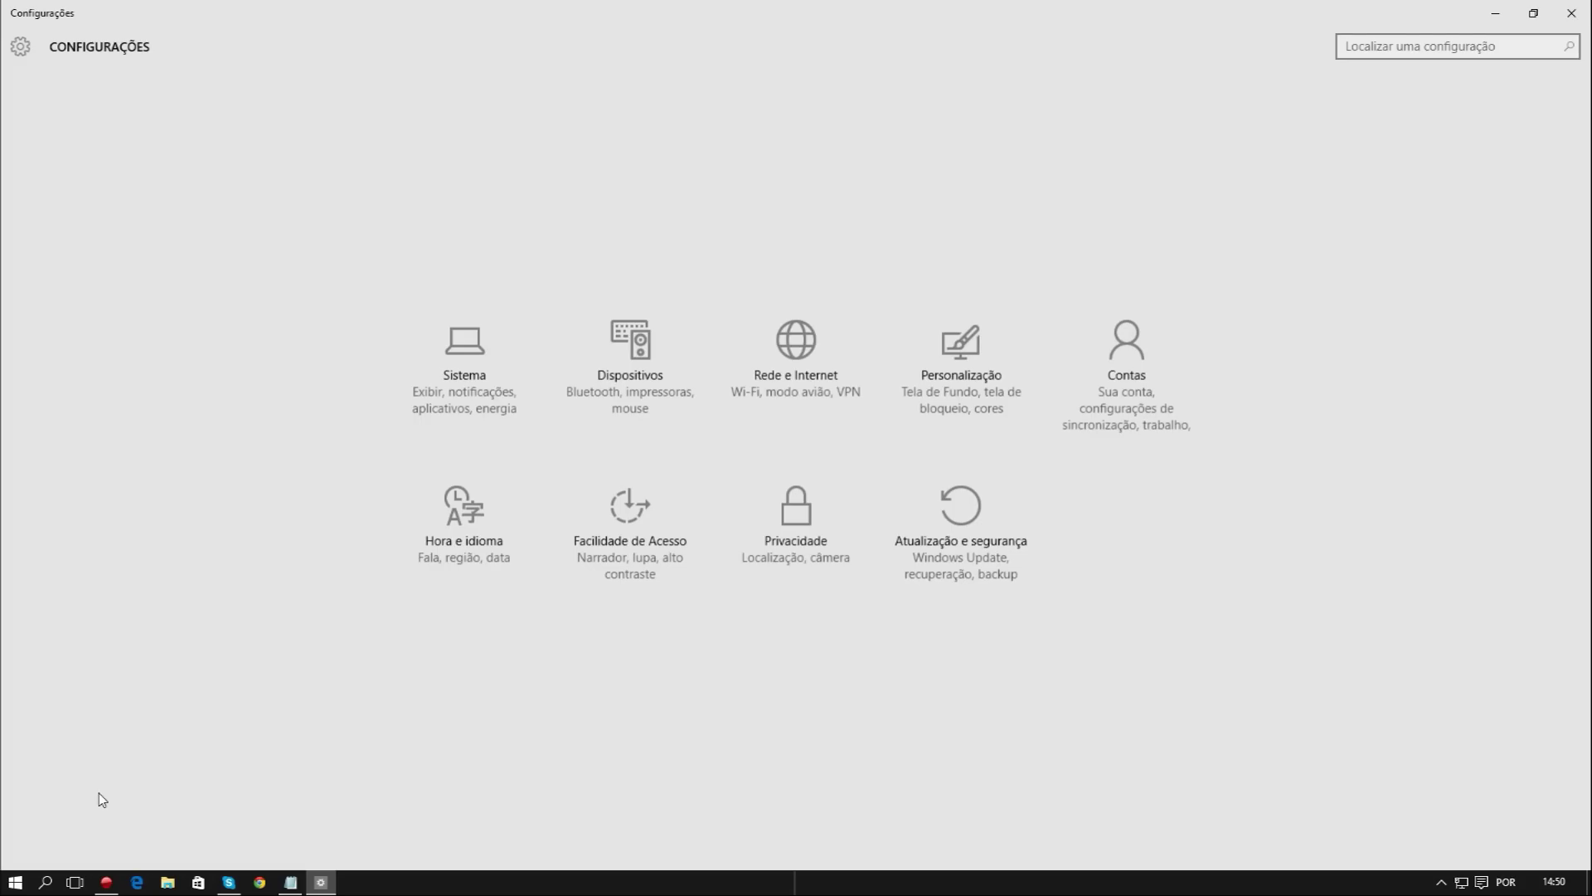
{"action": "left_click", "coordinate": [468, 395]}
{"action": "left_click", "coordinate": [123, 254]}
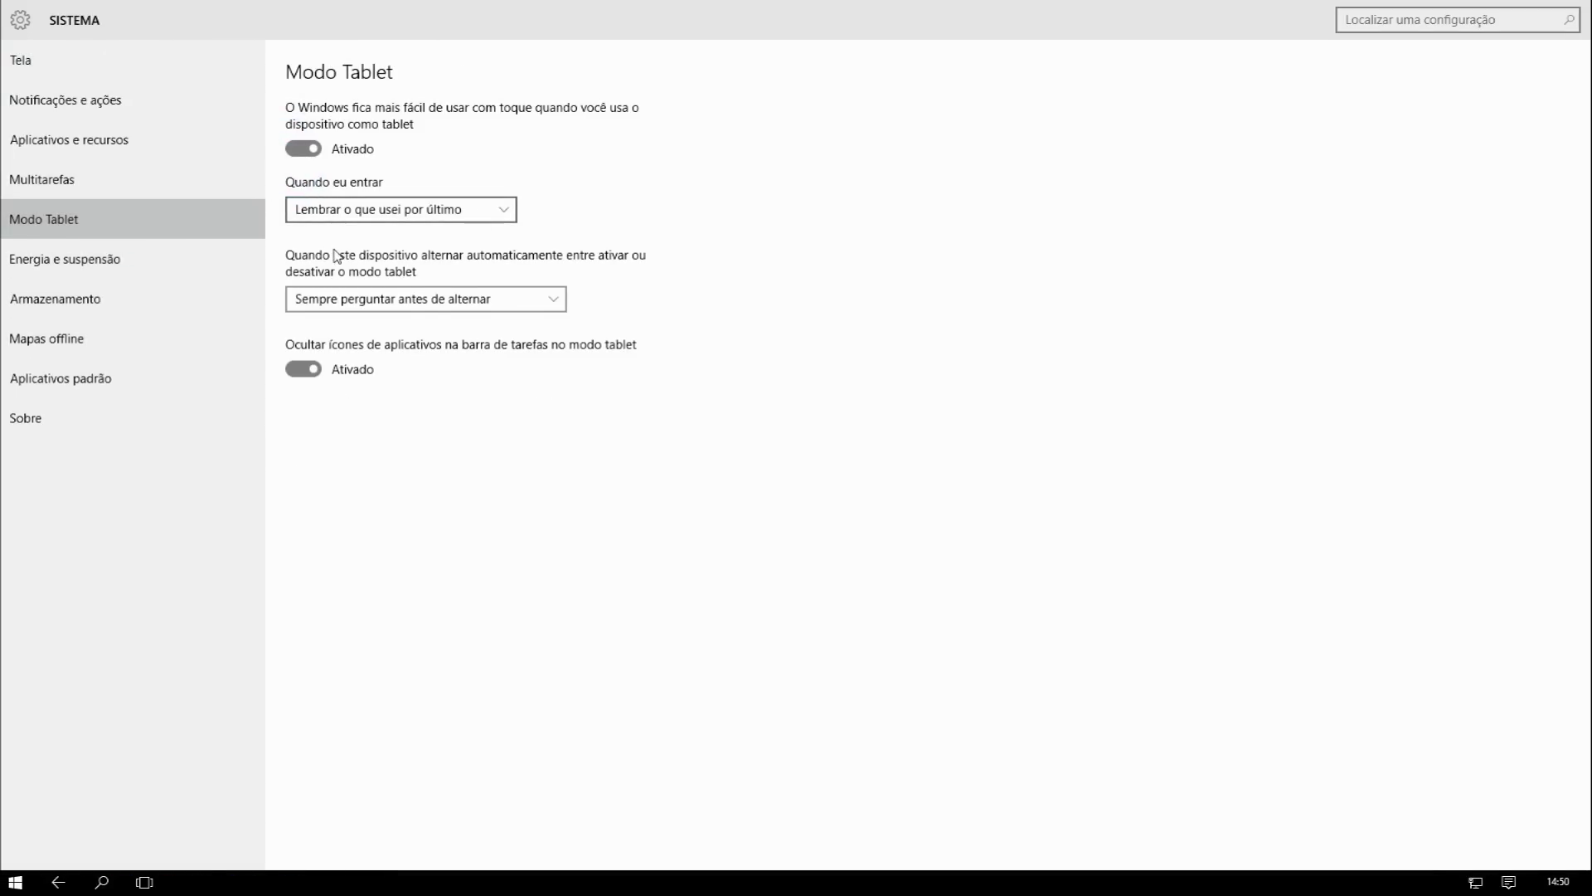
- Check the available Quando eu entrar options on the Modo Tablet page and deactivate tablet mode
{"action": "left_click", "coordinate": [357, 212]}
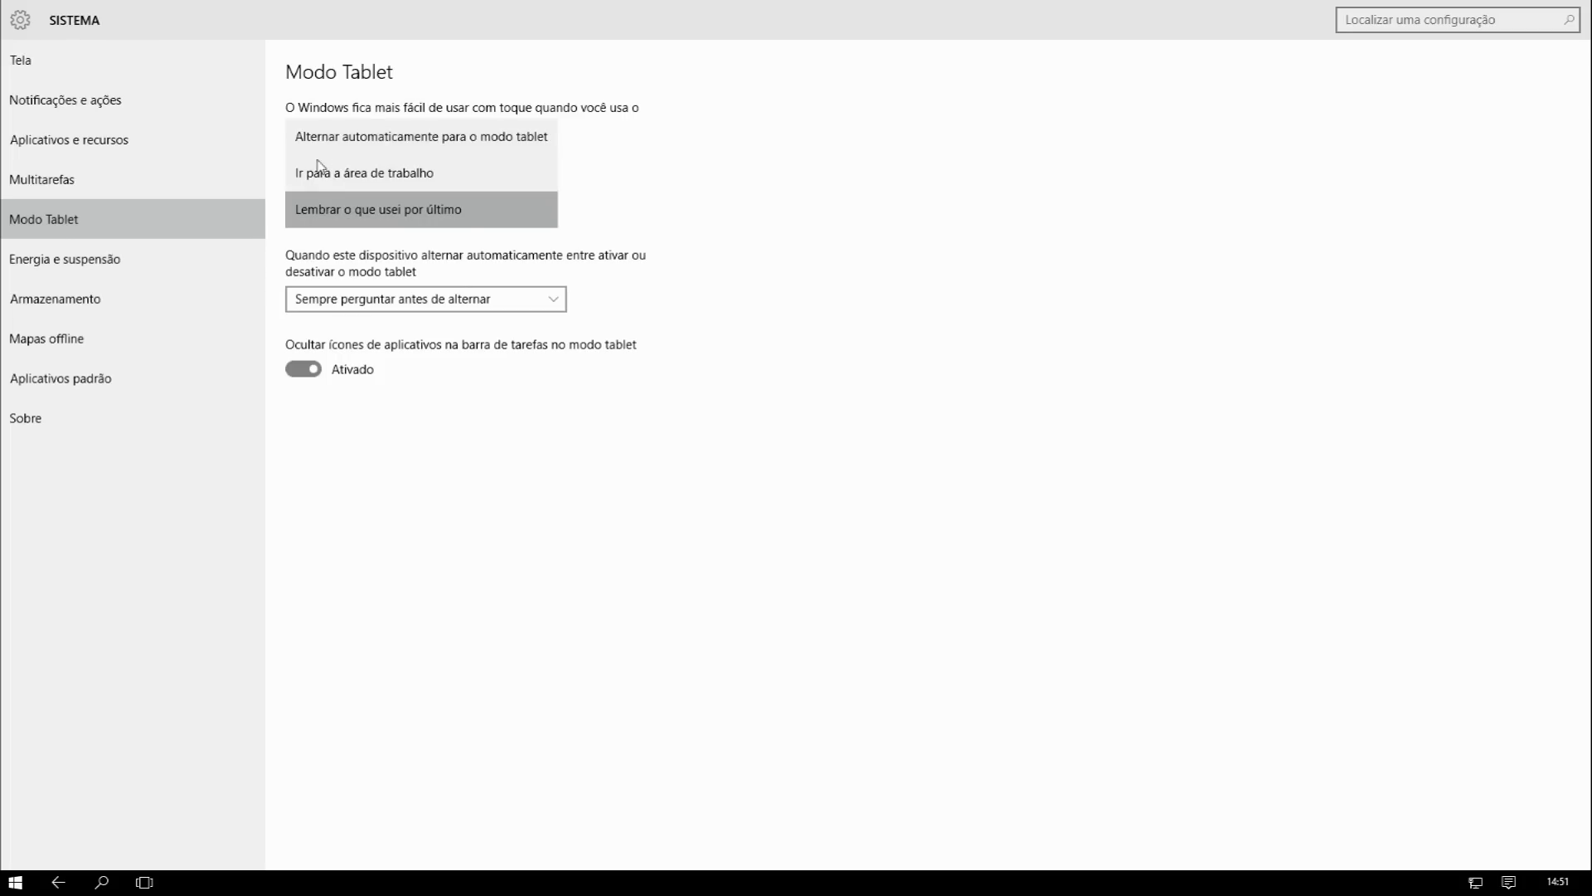
{"action": "left_click", "coordinate": [594, 378]}
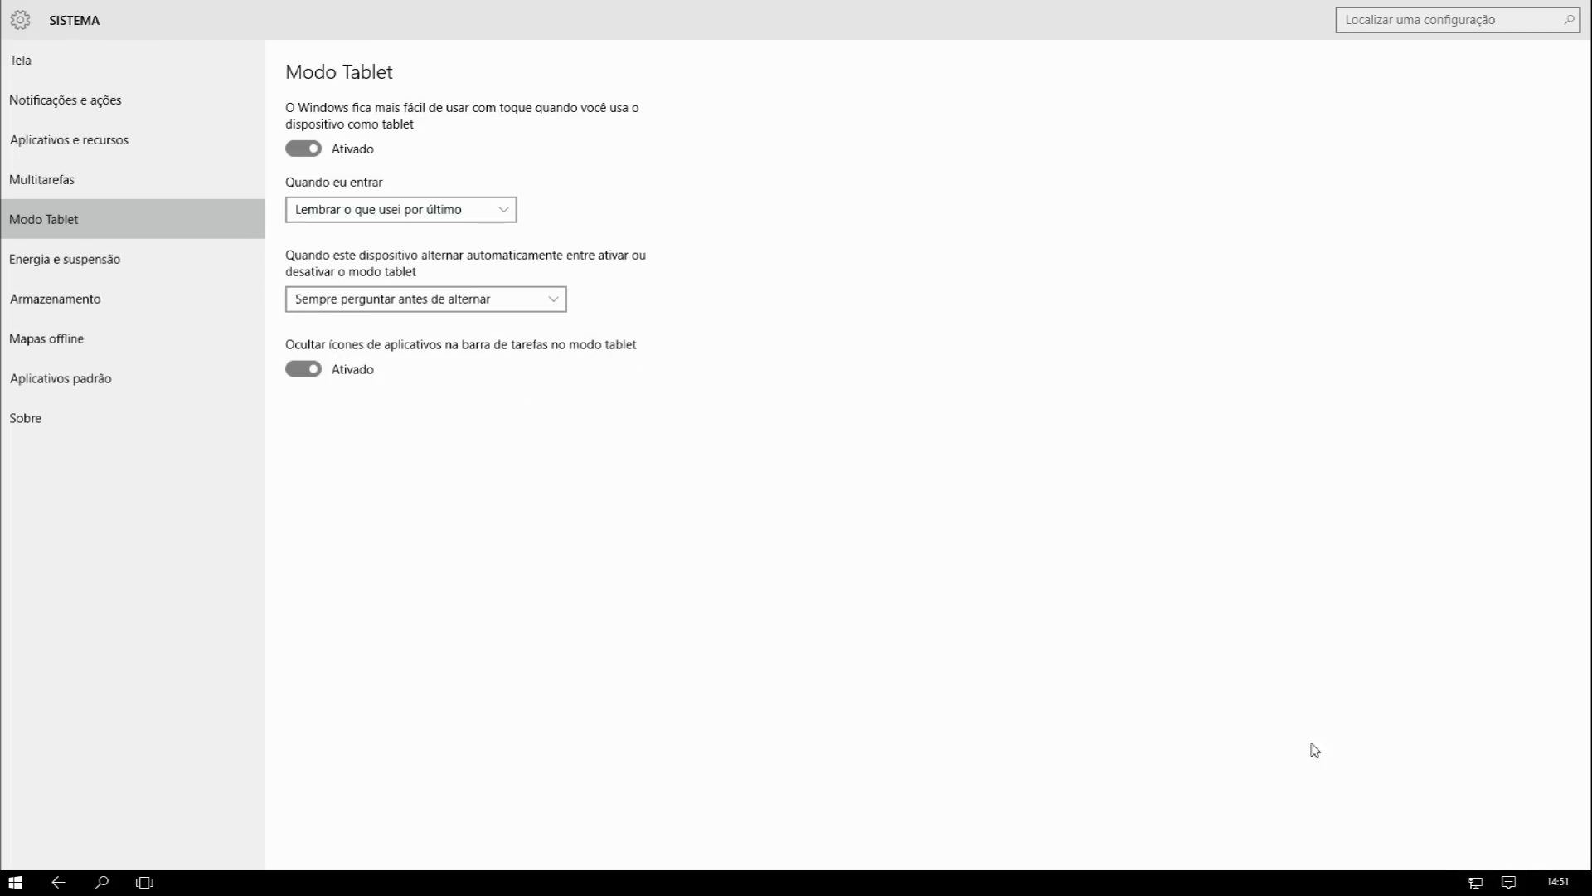
{"action": "left_click", "coordinate": [319, 150]}
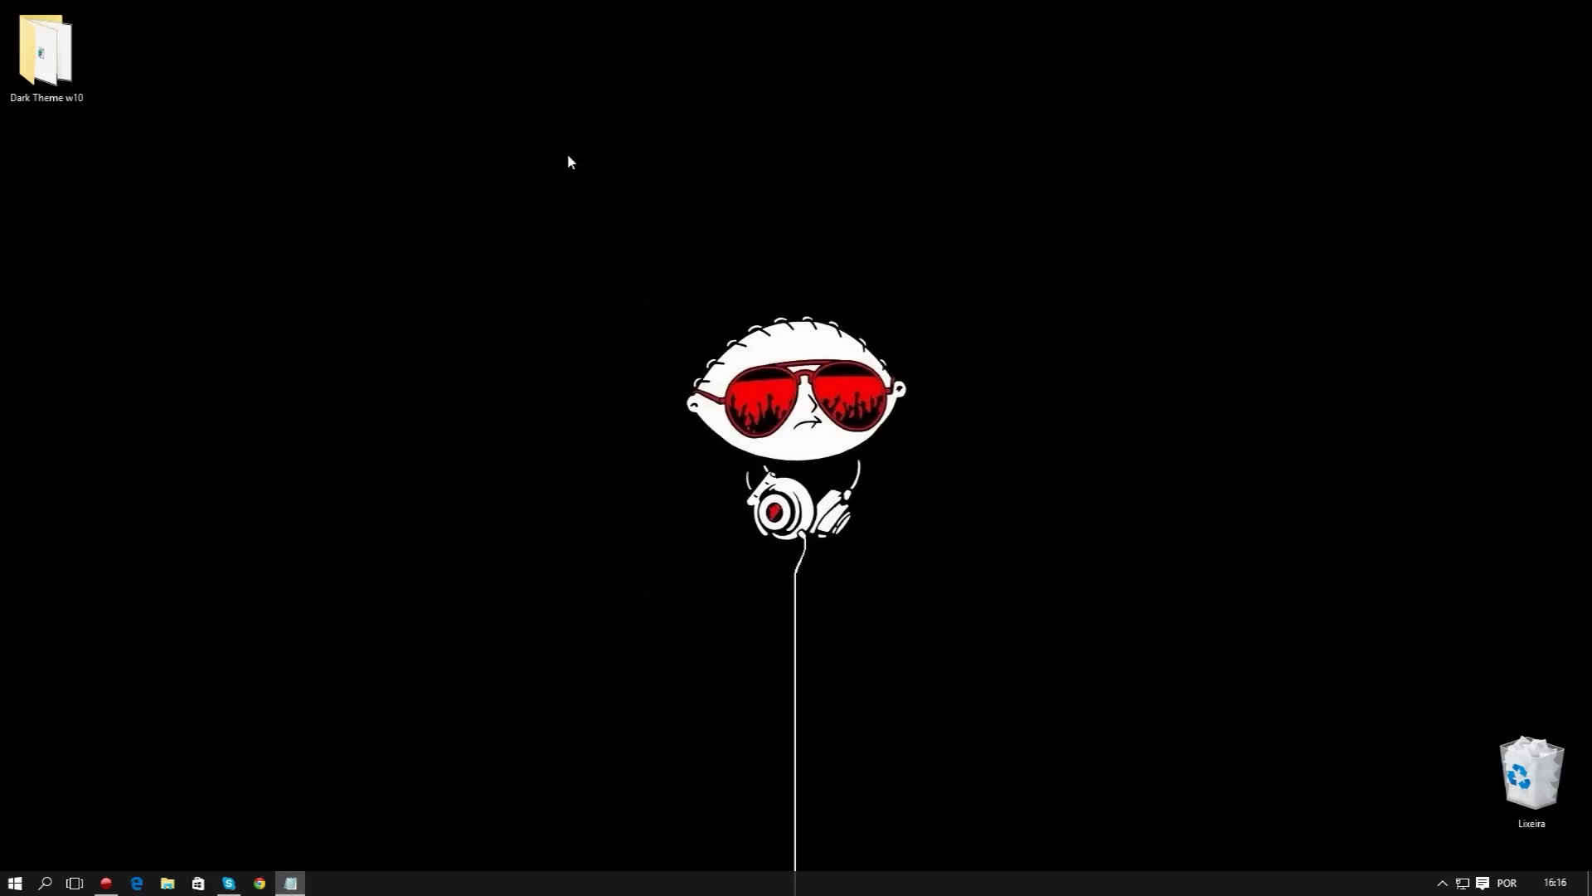
- Copy the text GodMode.{ED7BA470-8E54-465E-825C-99712043E01C} from the open Notepad file and minimize Notepad
{"action": "left_click", "coordinate": [290, 883]}
{"action": "key", "text": "ctrl+a"}
{"action": "right_click", "coordinate": [204, 122]}
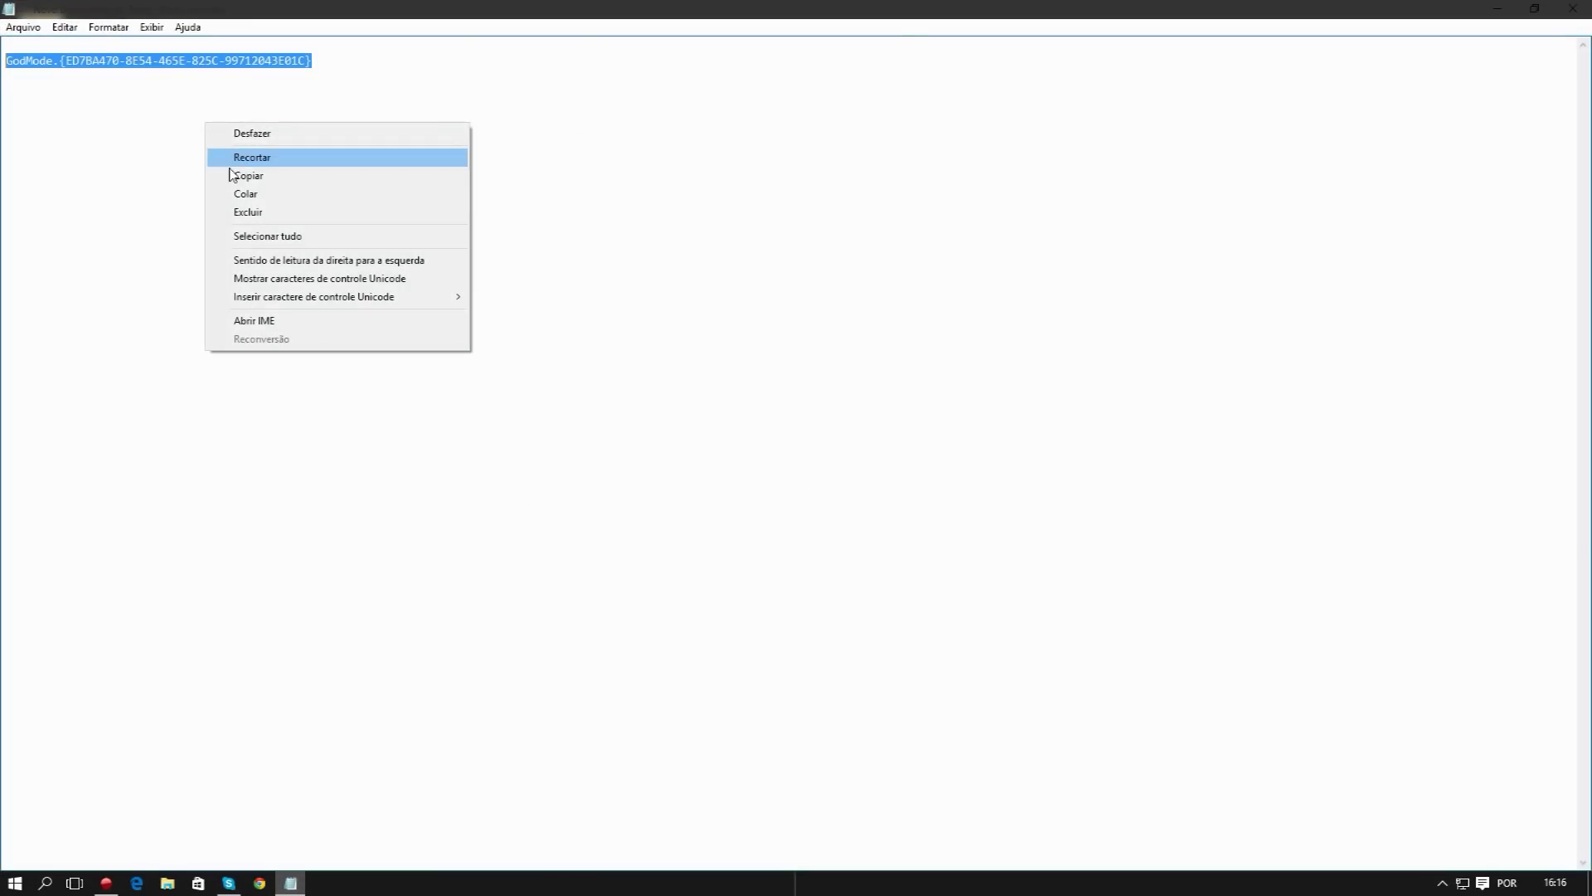
{"action": "left_click", "coordinate": [231, 176]}
{"action": "left_click", "coordinate": [1497, 9]}
- Create a desktop folder named GodMode.{ED7BA470-8E54-465E-825C-99712043E01C} by pasting the copied name, and move its icon to a free spot
{"action": "right_click", "coordinate": [635, 81]}
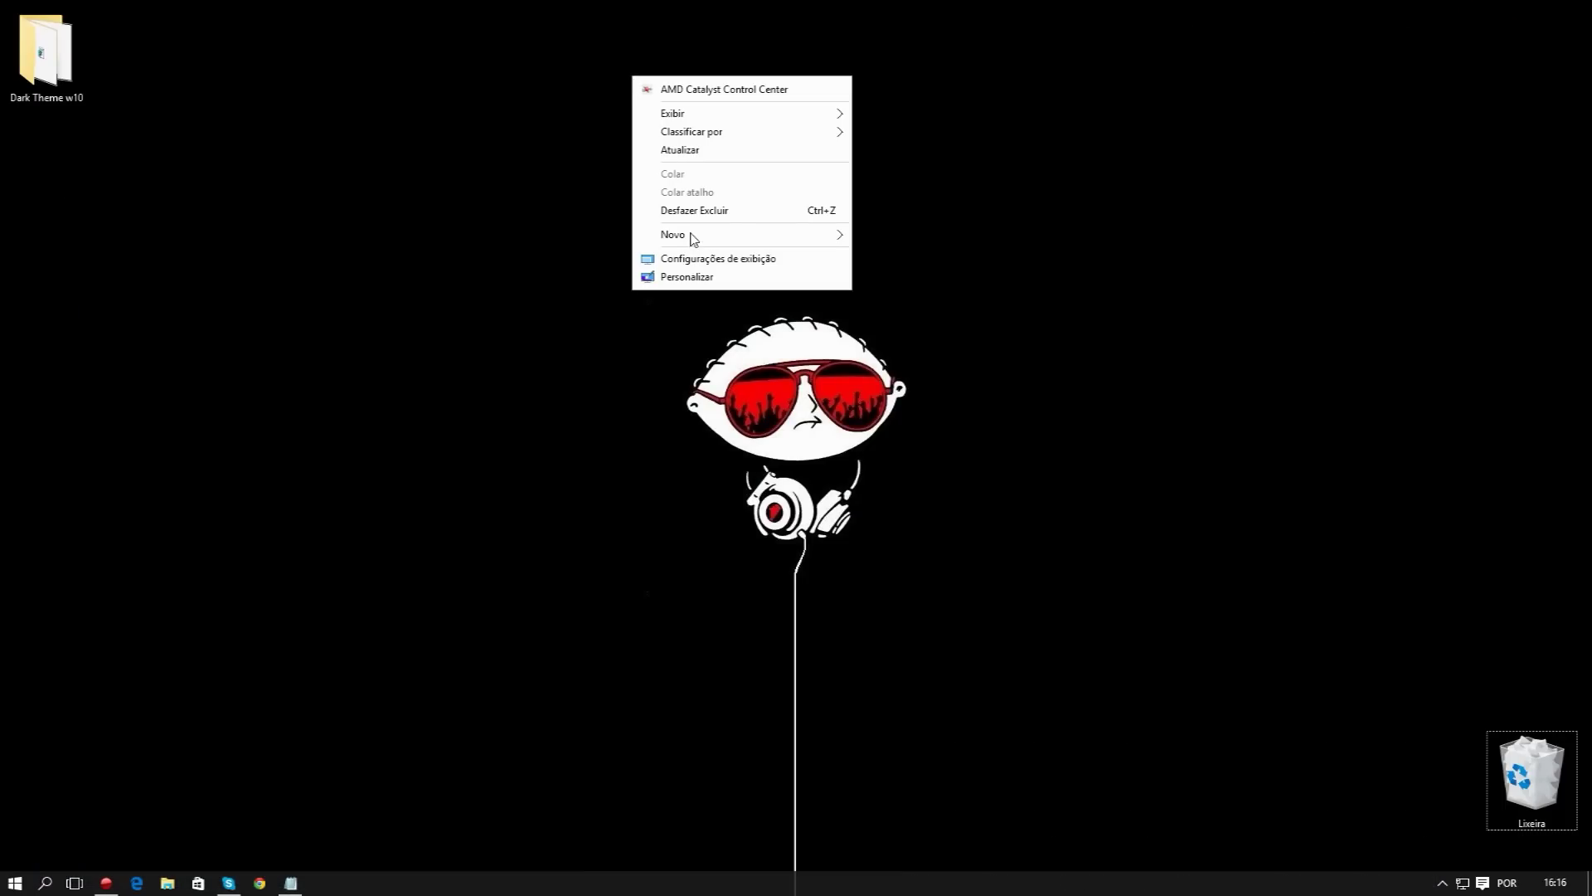
{"action": "mouse_move", "coordinate": [693, 236]}
{"action": "left_click", "coordinate": [956, 231]}
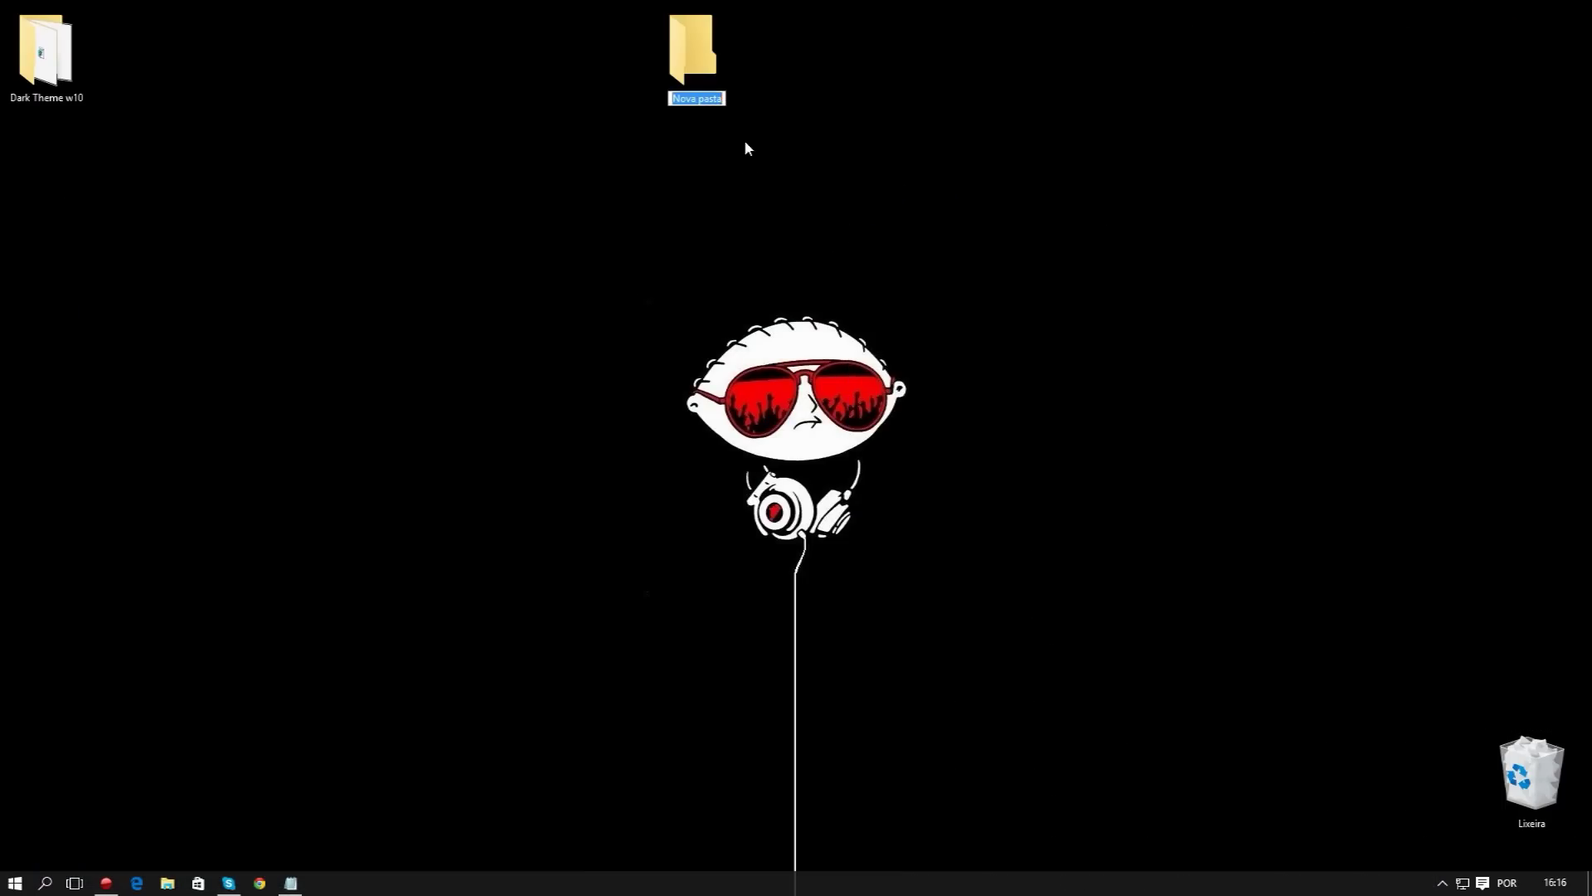
{"action": "right_click", "coordinate": [699, 99]}
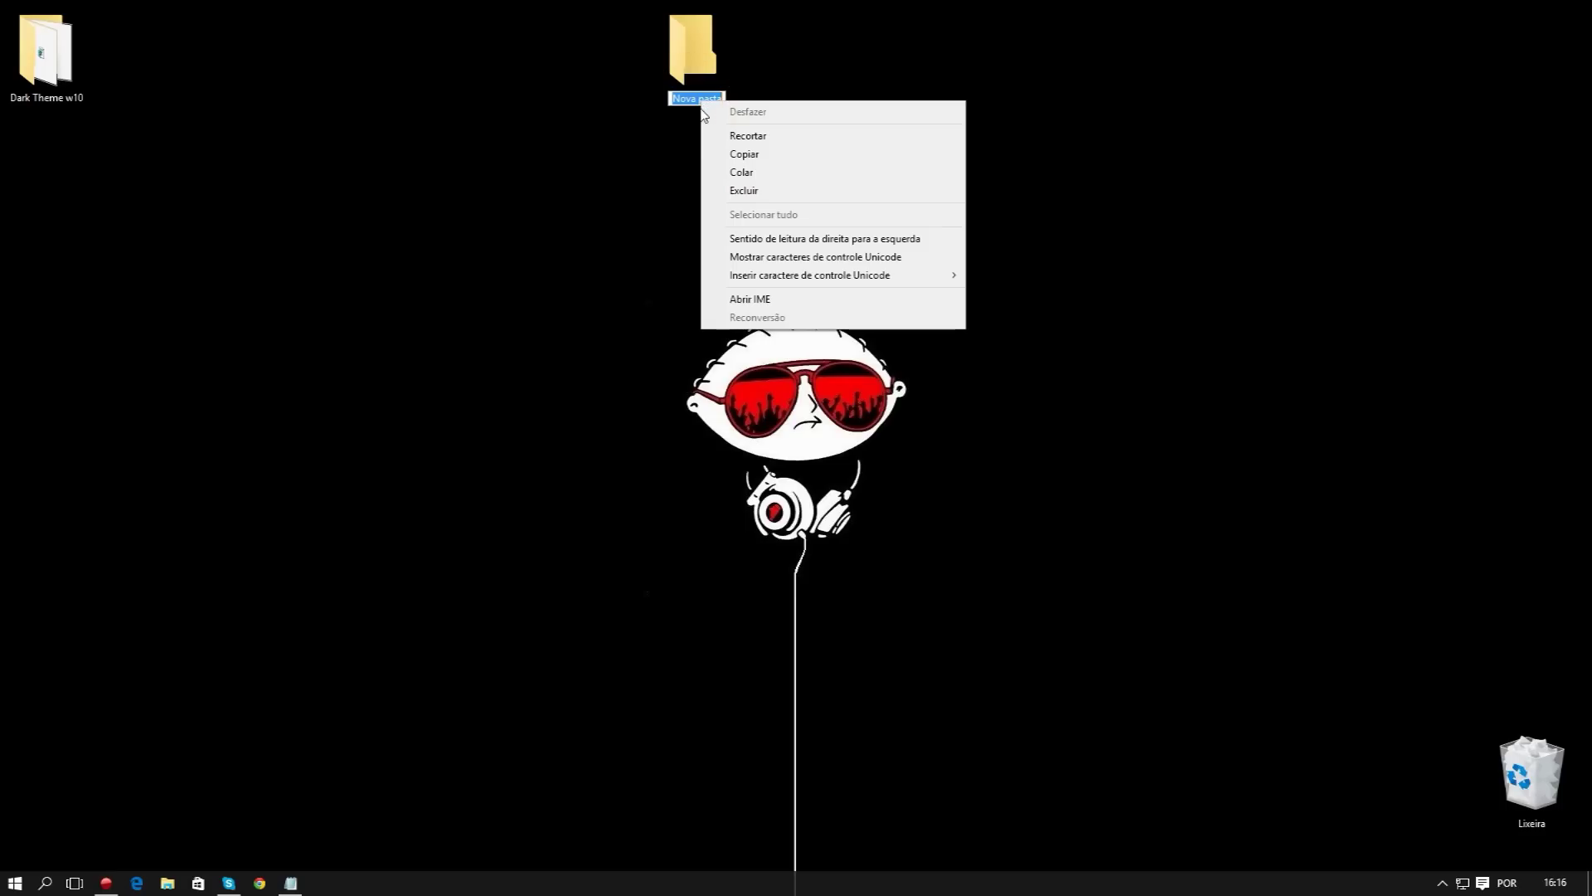
{"action": "left_click", "coordinate": [741, 172]}
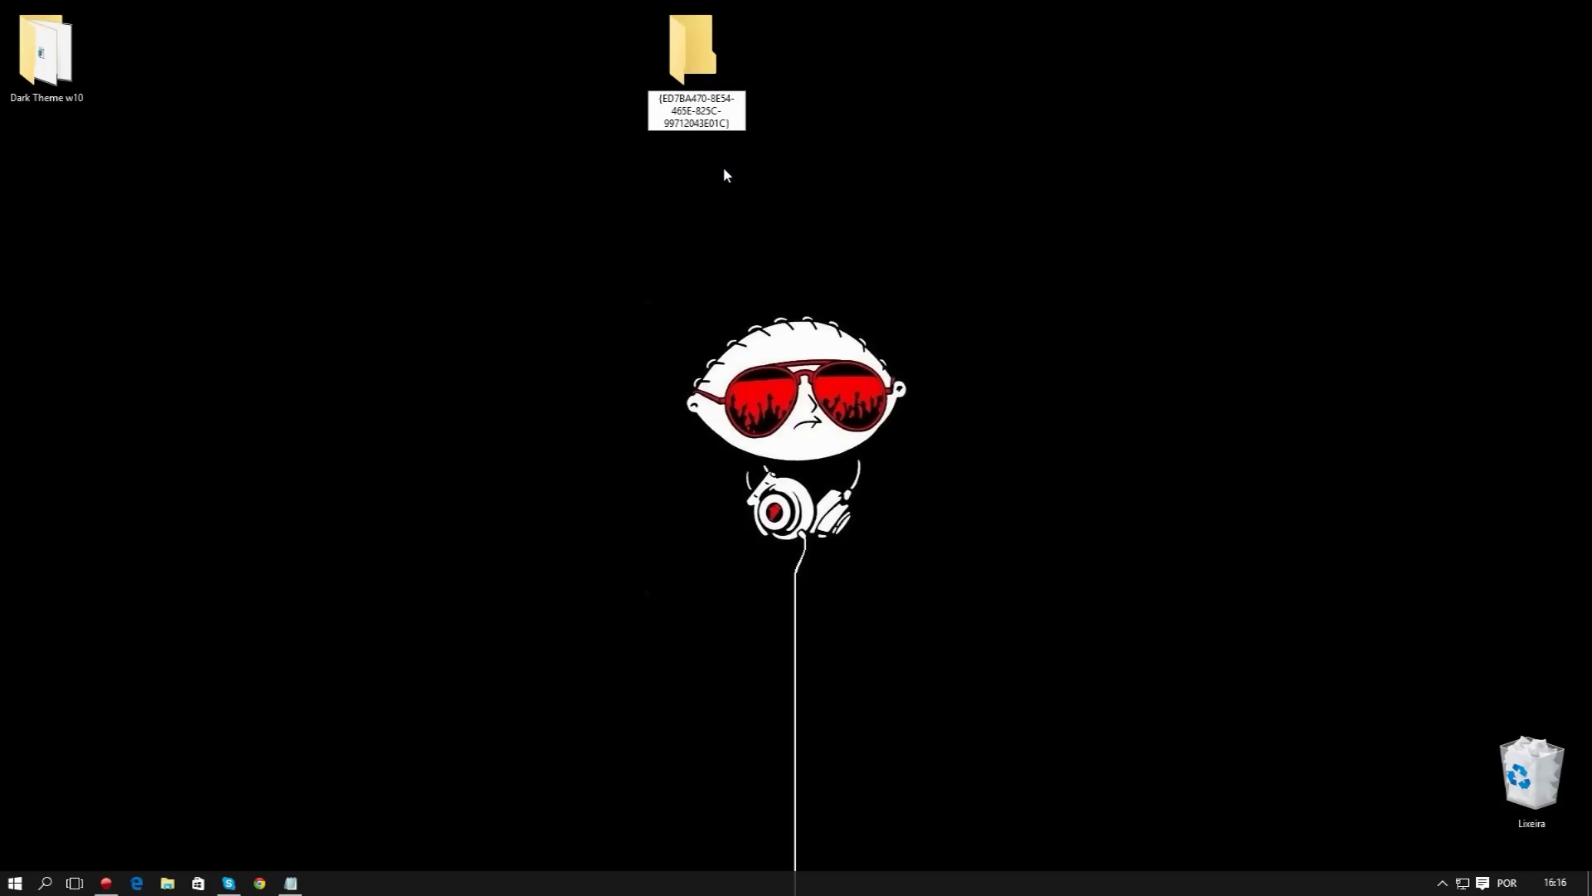
{"action": "key", "text": "Return"}
{"action": "left_click_drag", "start_coordinate": [743, 65], "coordinate": [488, 354]}
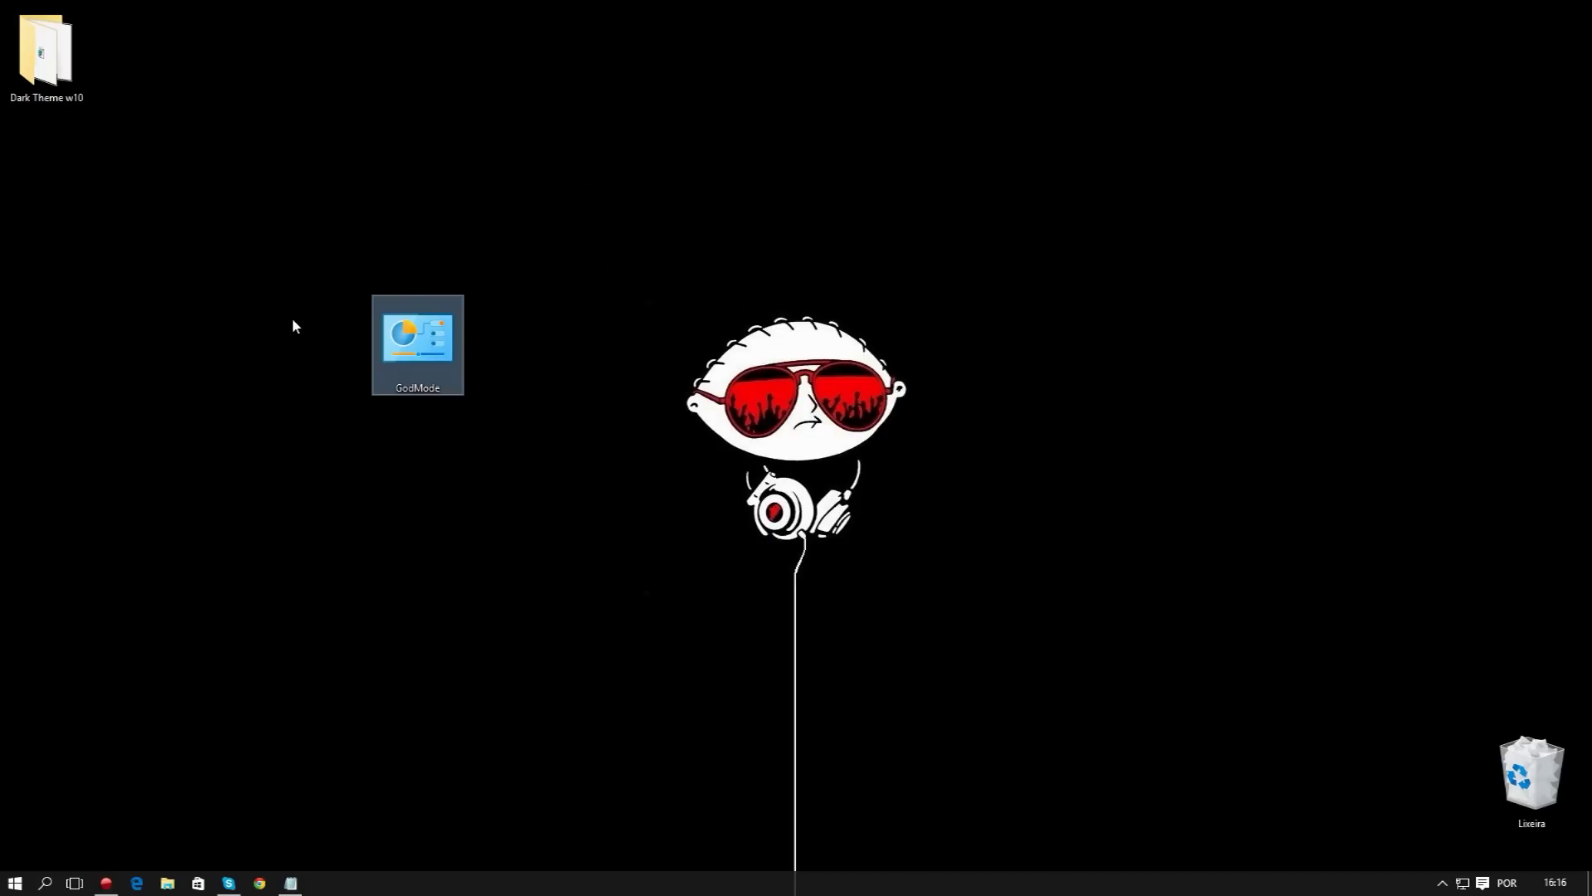
- Browse the system tasks listed by category in the GodMode folder, down to Windows Defender, and close it
{"action": "double_click", "coordinate": [424, 325]}
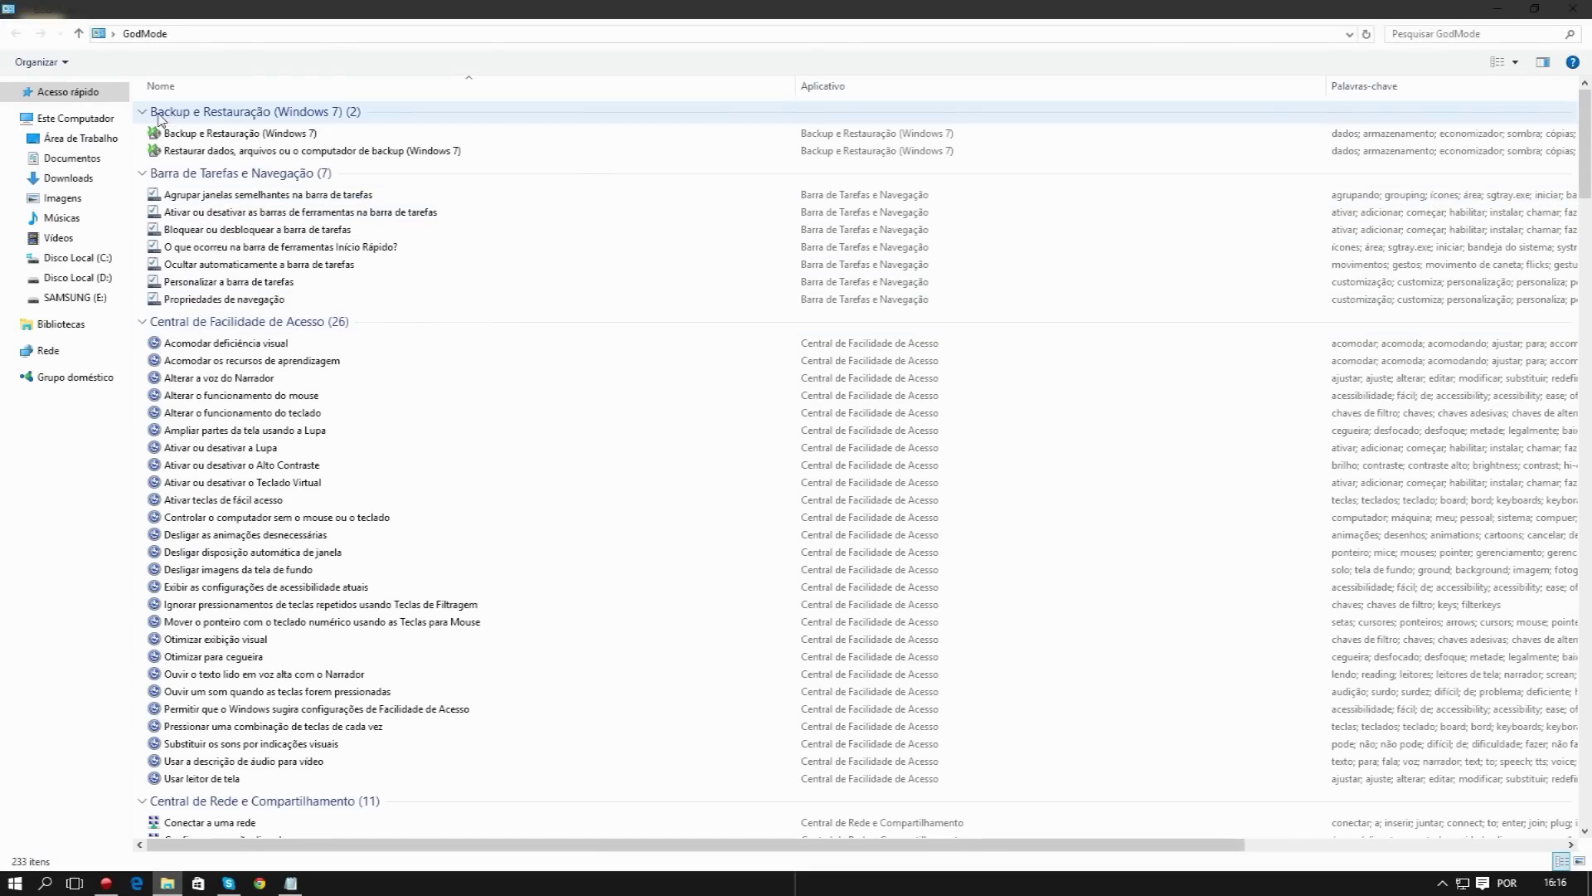
{"action": "scroll", "coordinate": [273, 286], "scroll_direction": "down", "scroll_amount": 4}
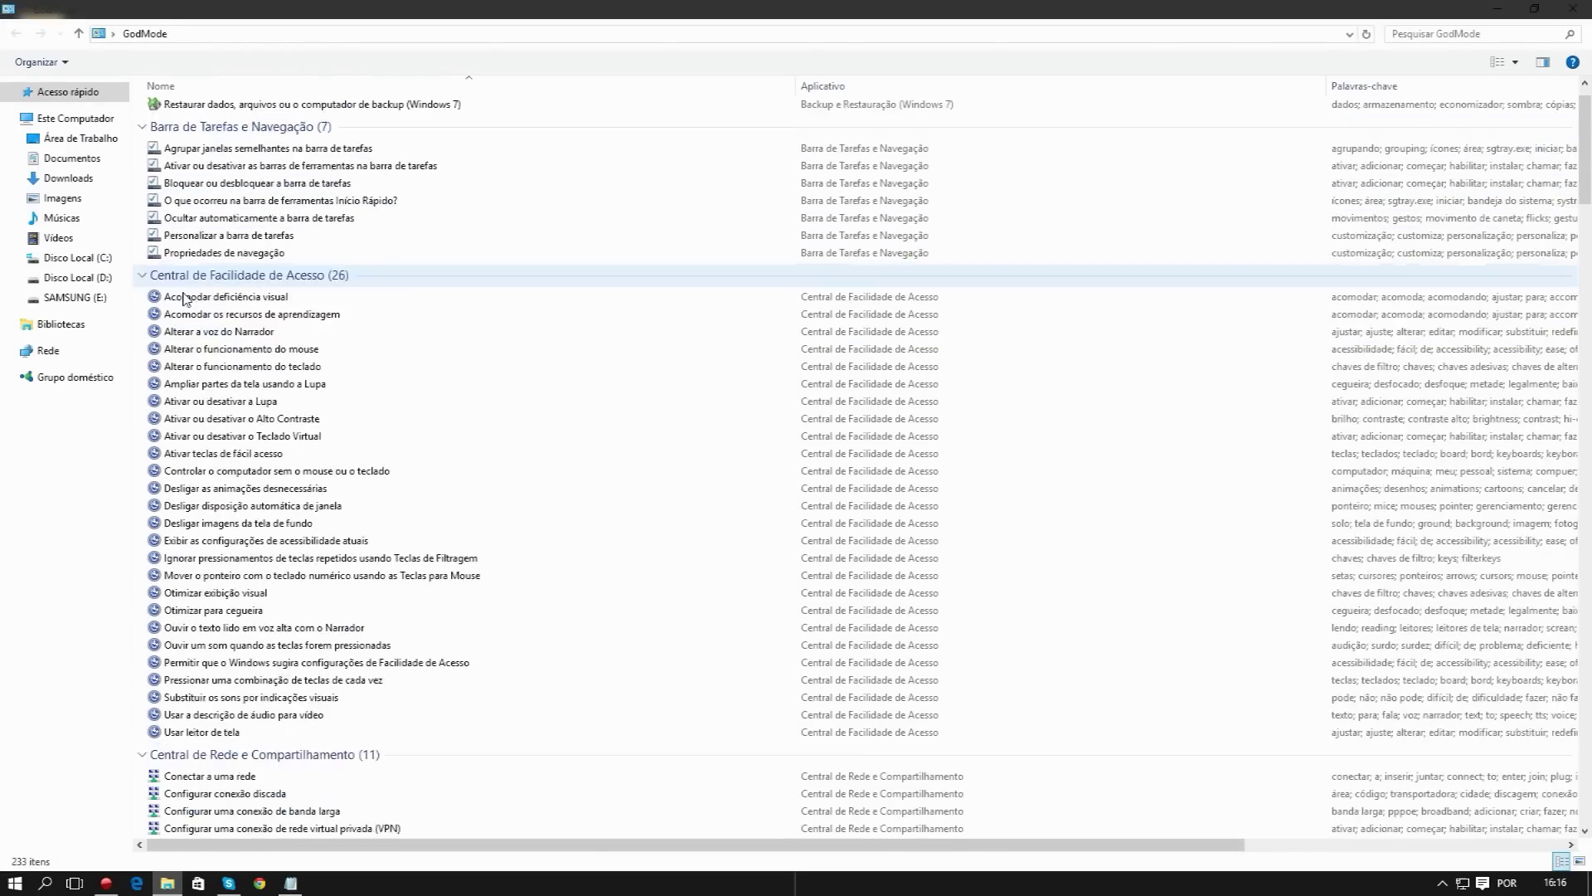
{"action": "scroll", "coordinate": [319, 460], "scroll_direction": "down", "scroll_amount": 4}
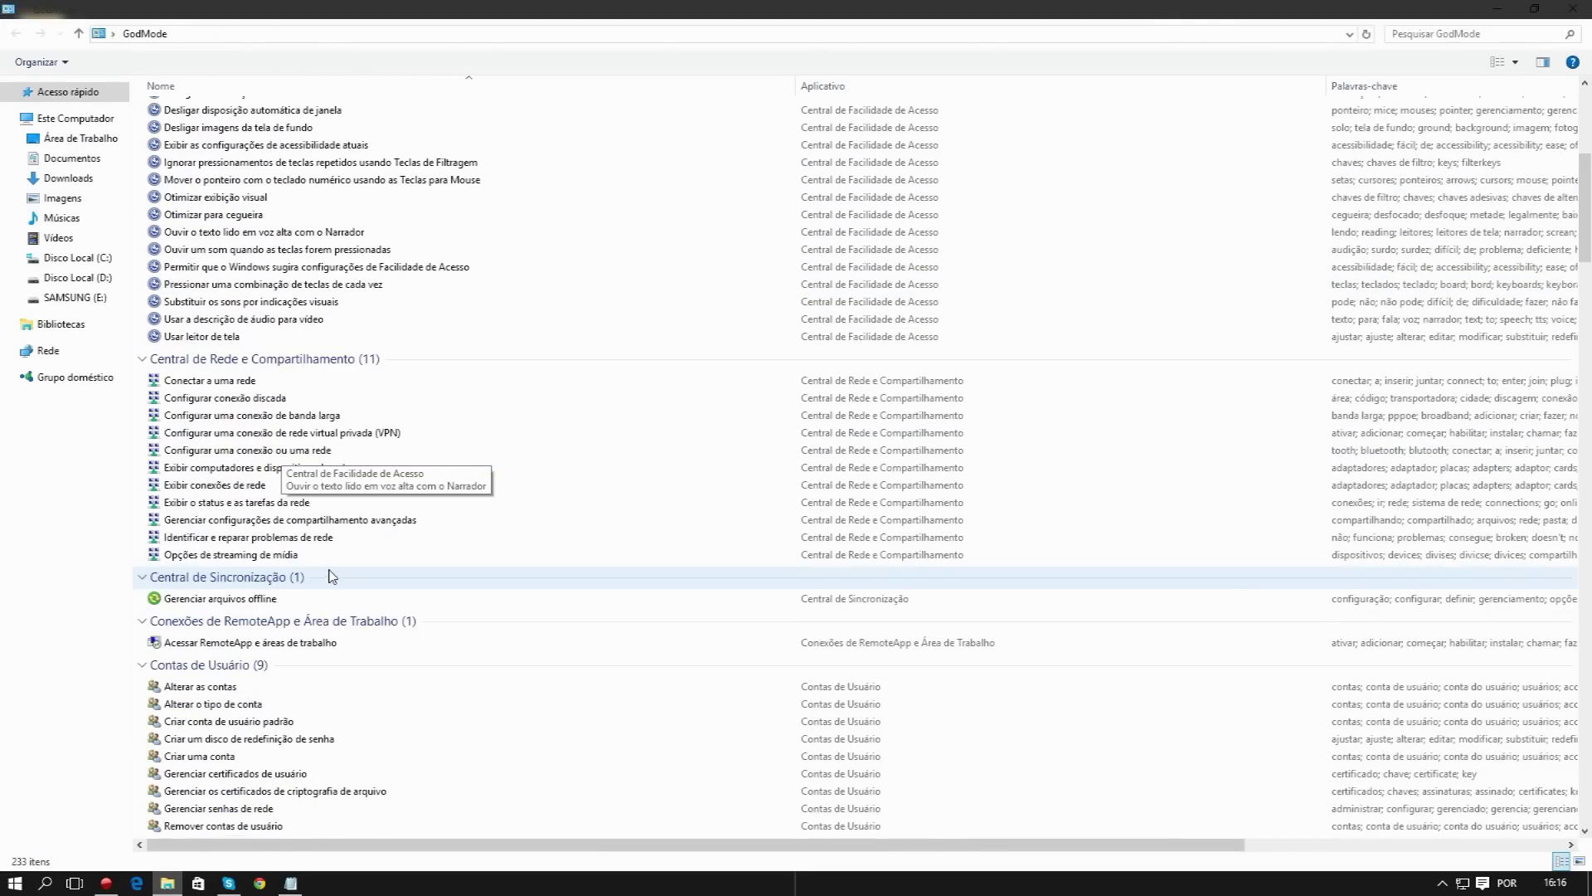
{"action": "scroll", "coordinate": [306, 626], "scroll_direction": "down", "scroll_amount": 20}
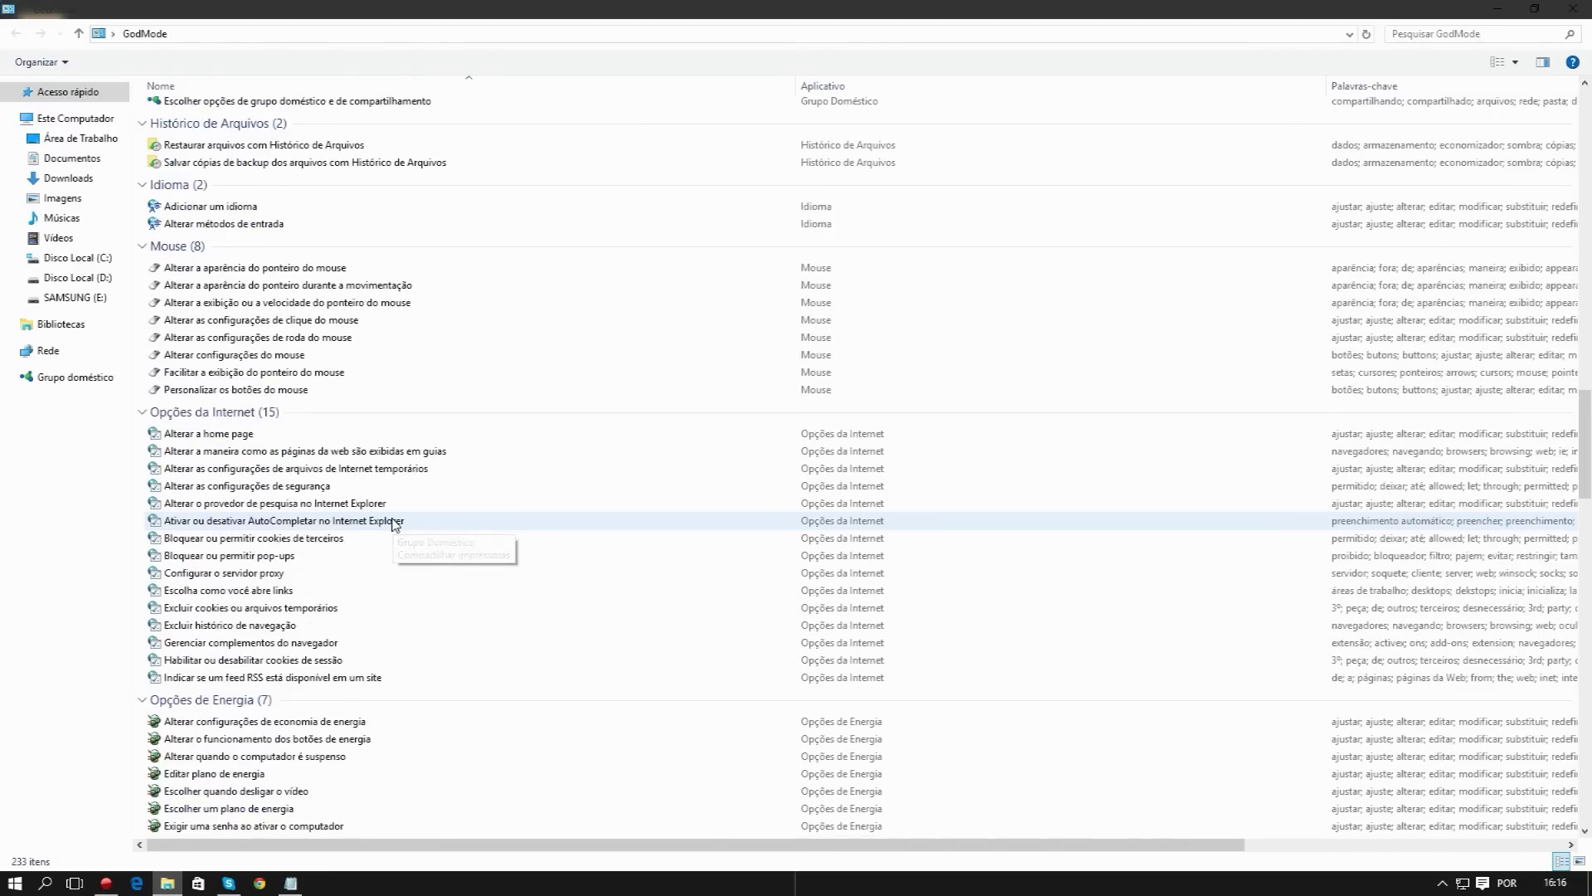
{"action": "scroll", "coordinate": [394, 508], "scroll_direction": "down", "scroll_amount": 20}
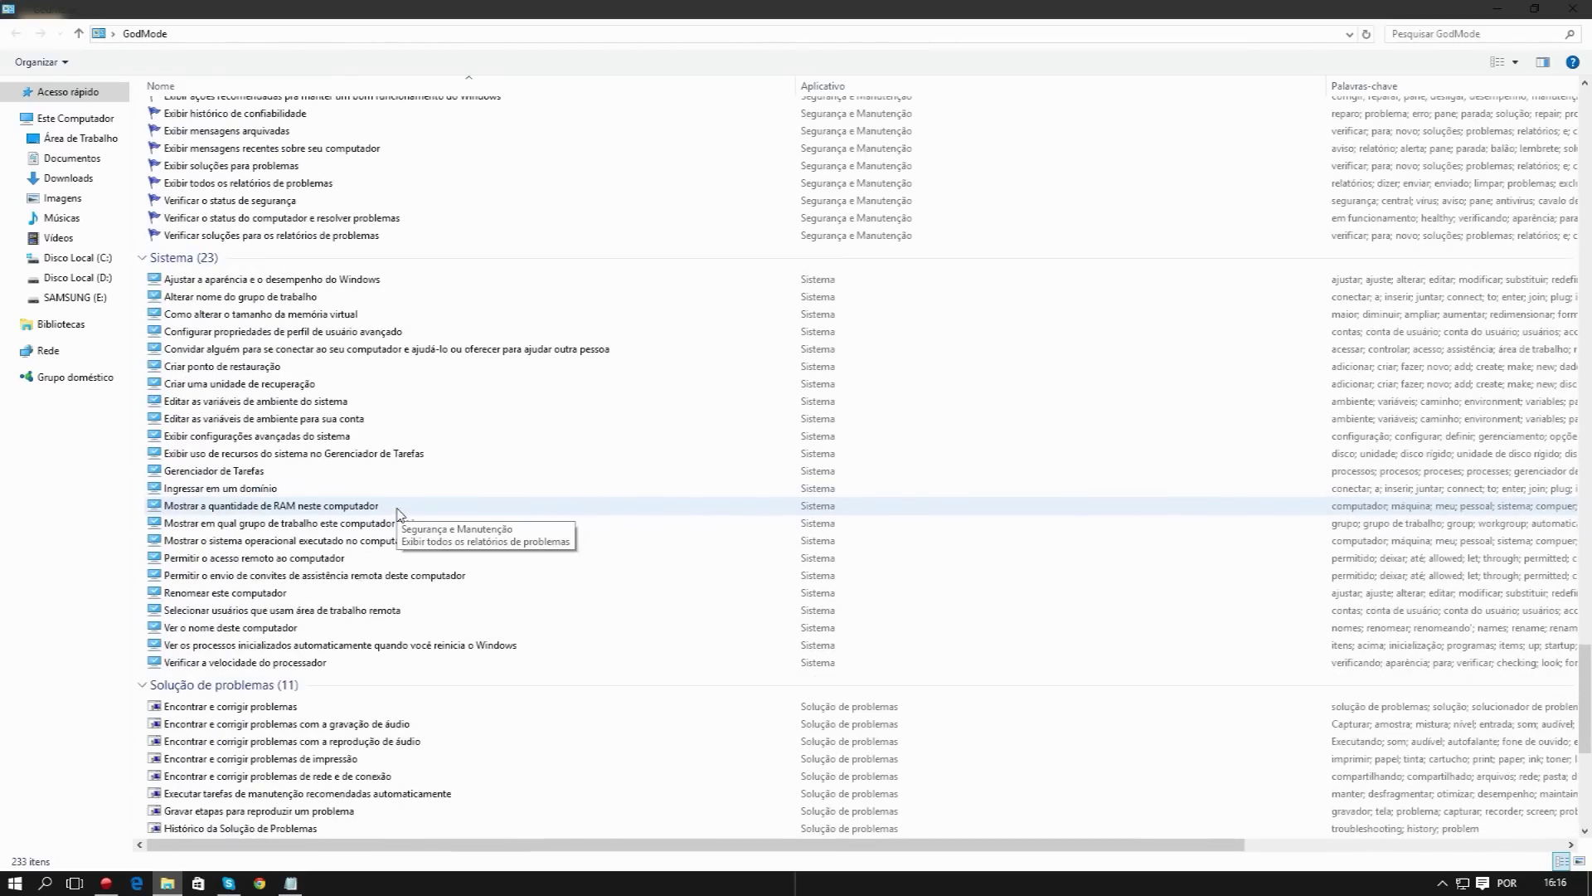
{"action": "scroll", "coordinate": [395, 513], "scroll_direction": "down", "scroll_amount": 9}
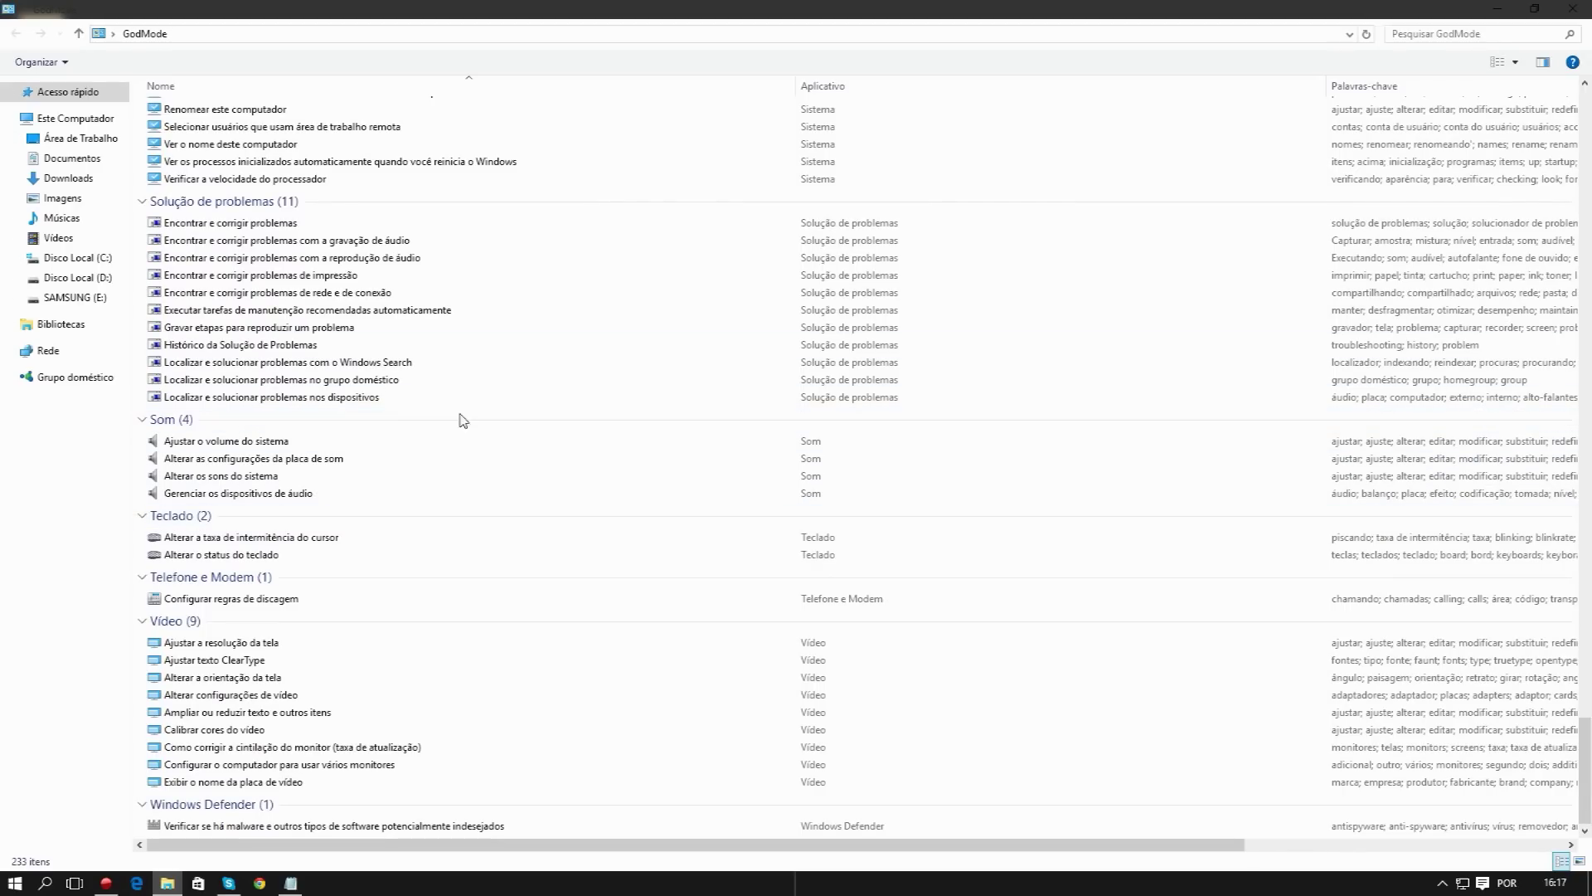
{"action": "left_click", "coordinate": [1574, 10]}
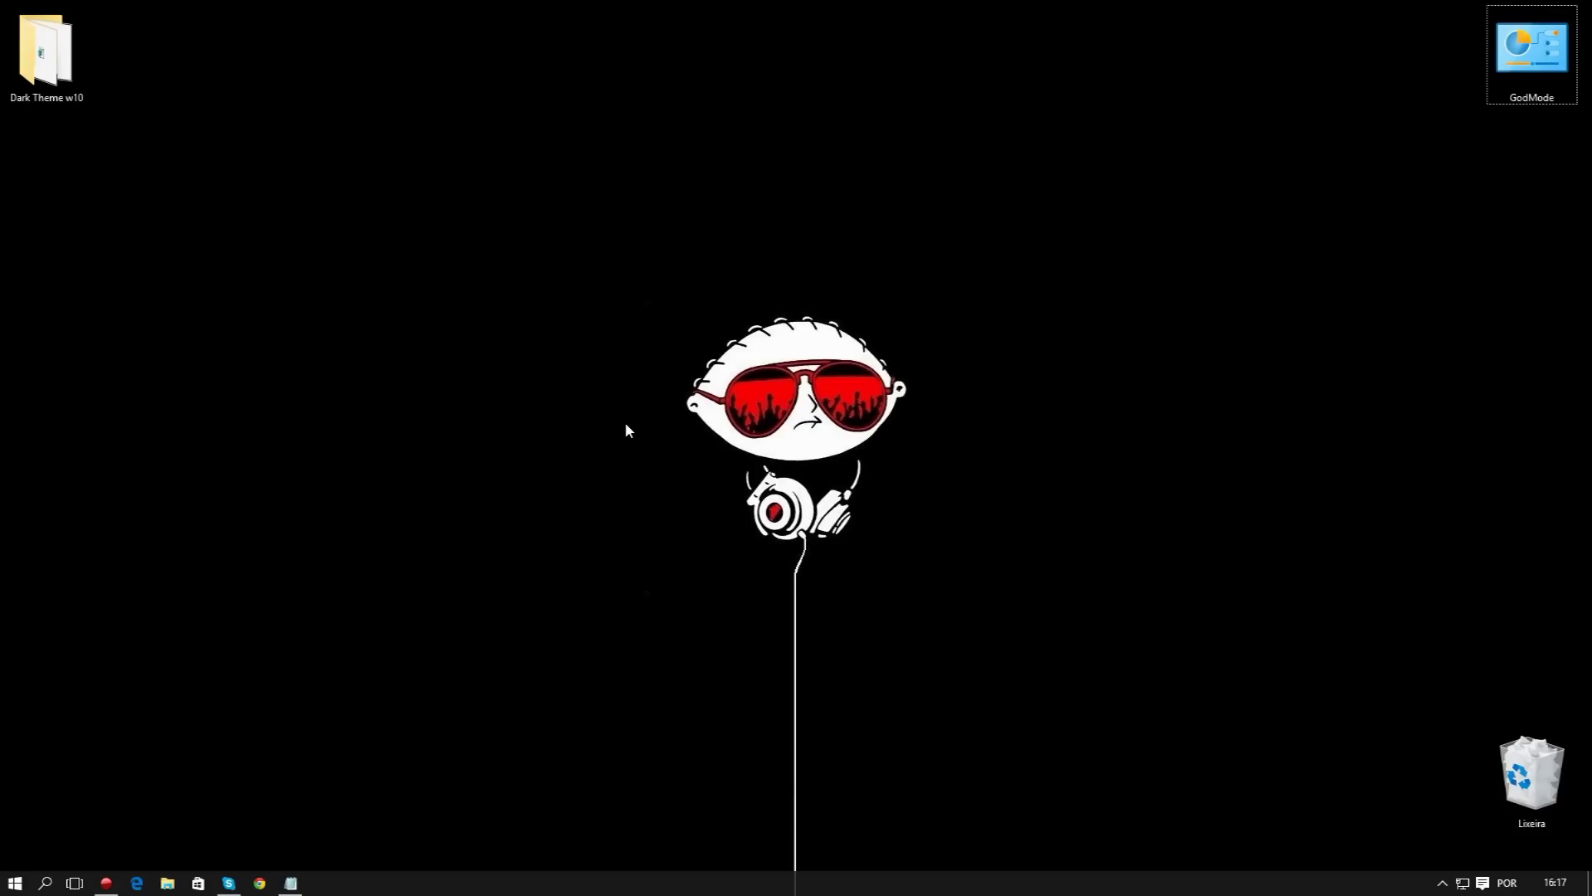
- View the Configurações home page with its light theme and close it
{"action": "key", "text": "super"}
{"action": "left_click", "coordinate": [57, 802]}
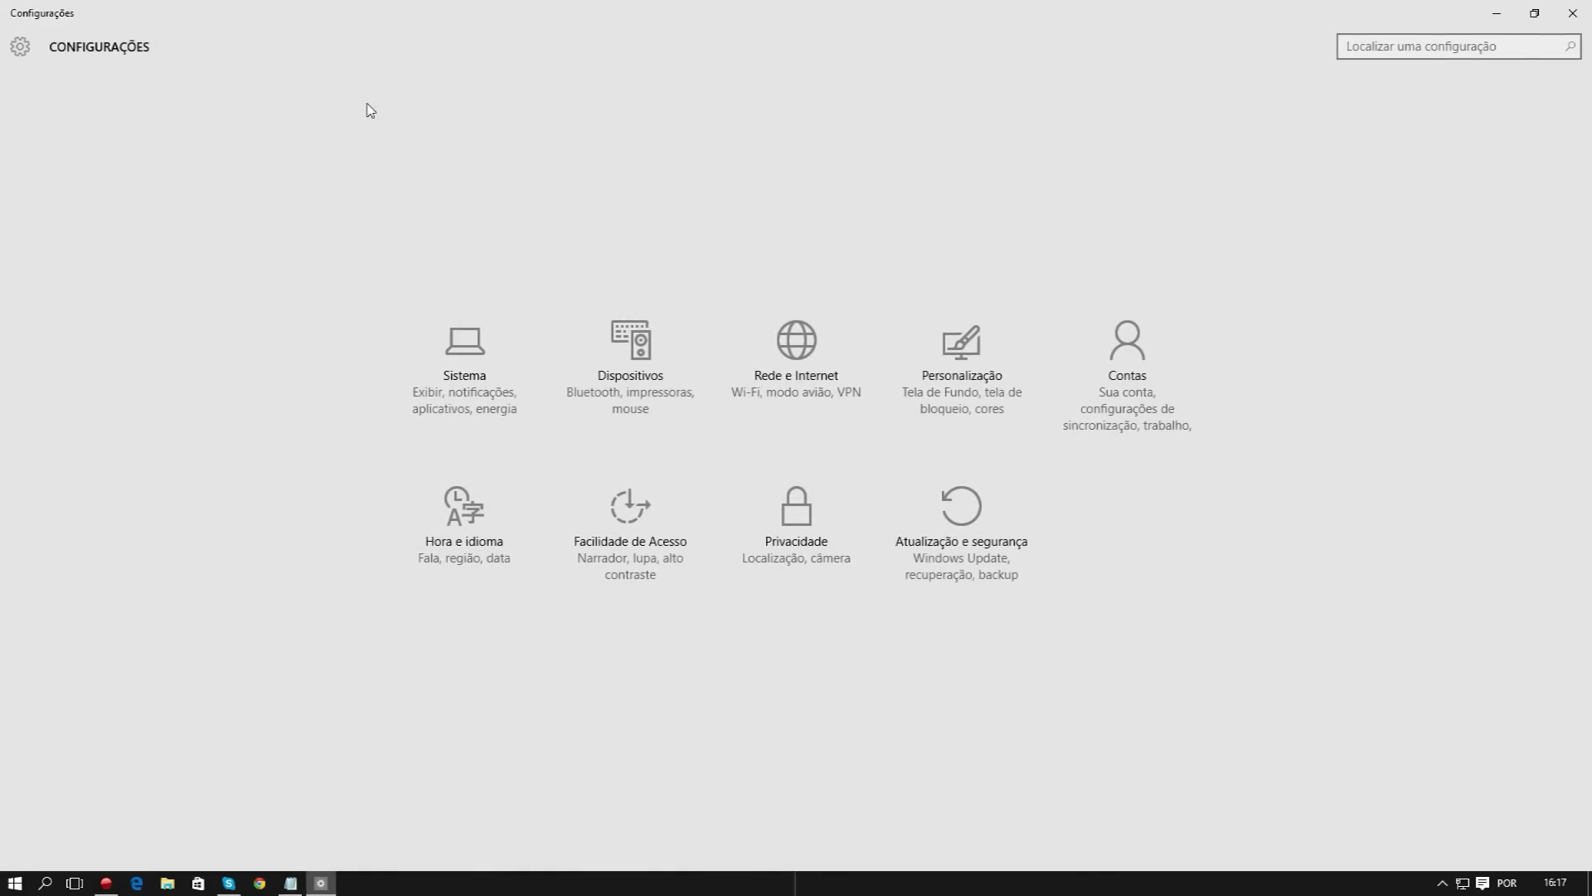
{"action": "left_click", "coordinate": [1572, 13]}
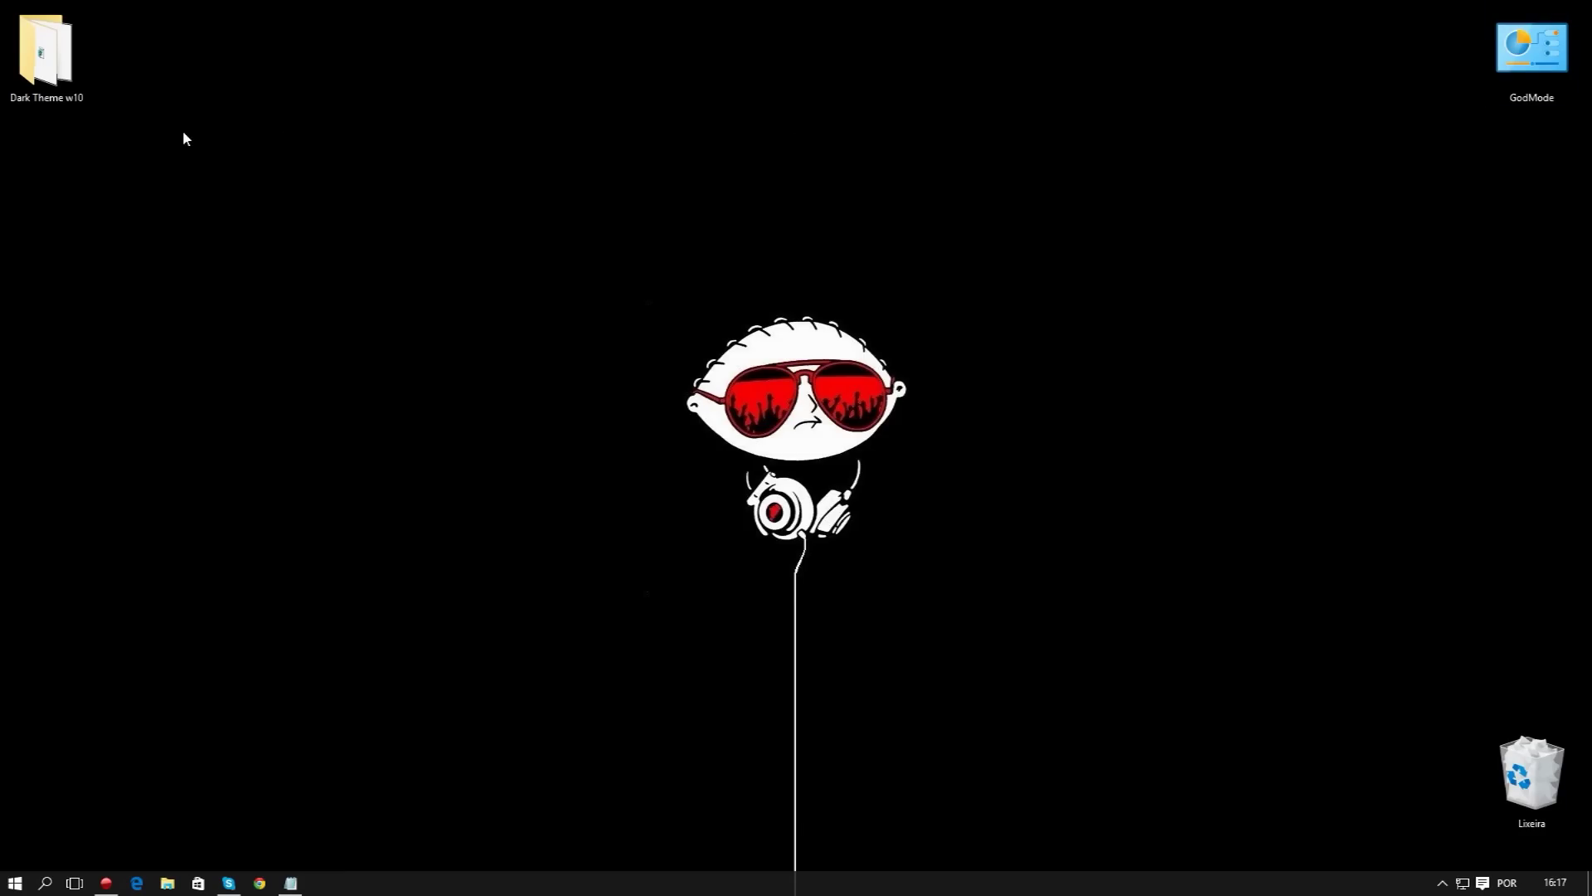
- Open the Dark Theme w10 folder, move its window off the desktop icon, and enlarge the file icons
{"action": "double_click", "coordinate": [70, 66]}
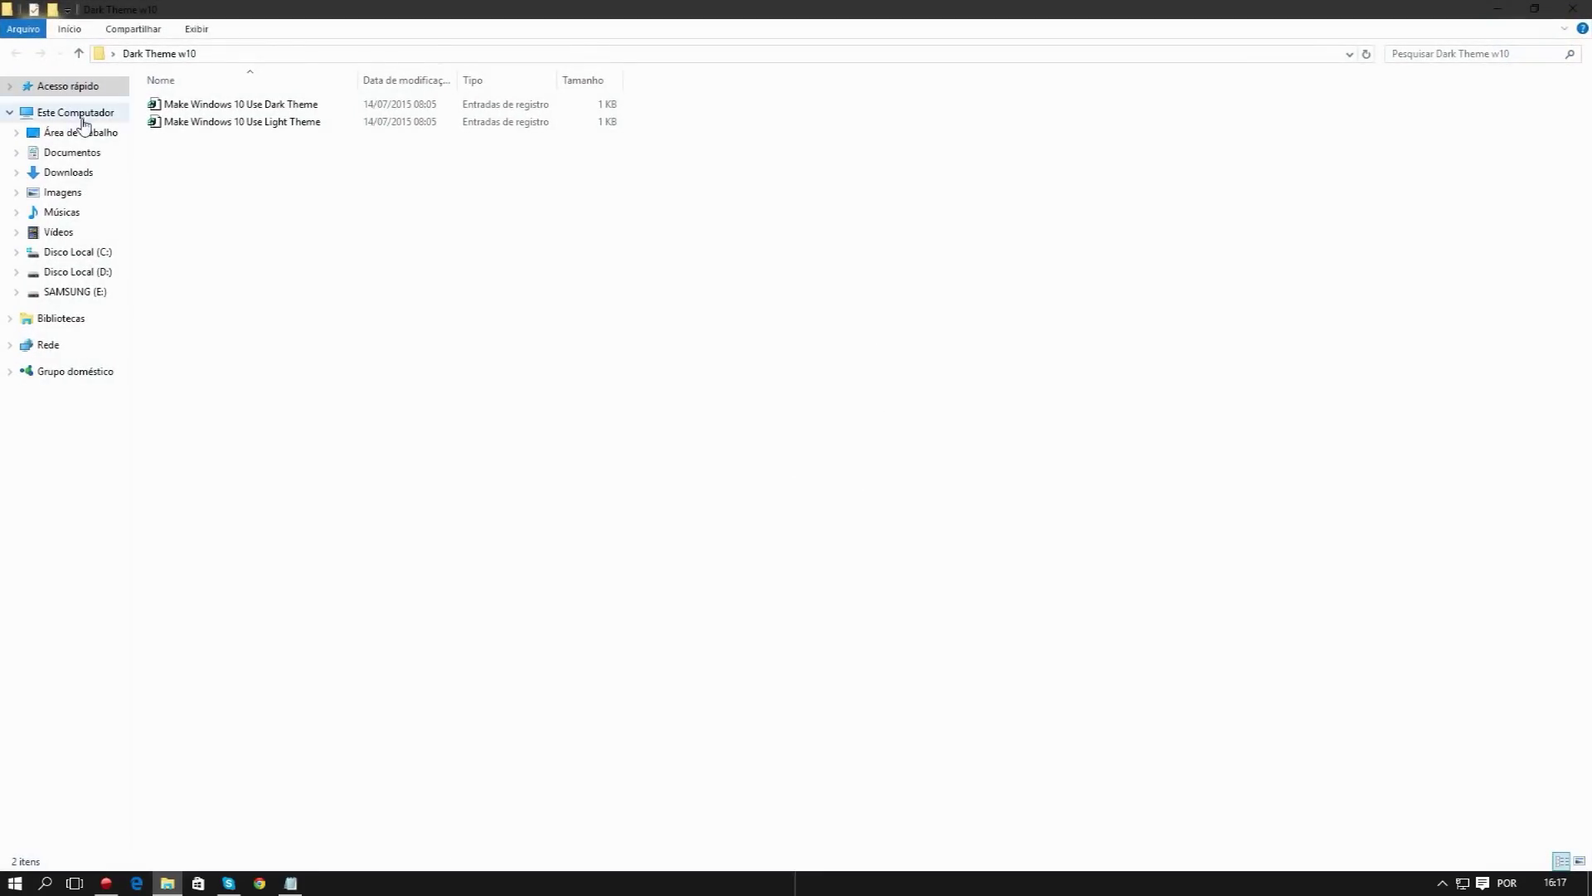
{"action": "left_click_drag", "start_coordinate": [323, 7], "coordinate": [498, 169]}
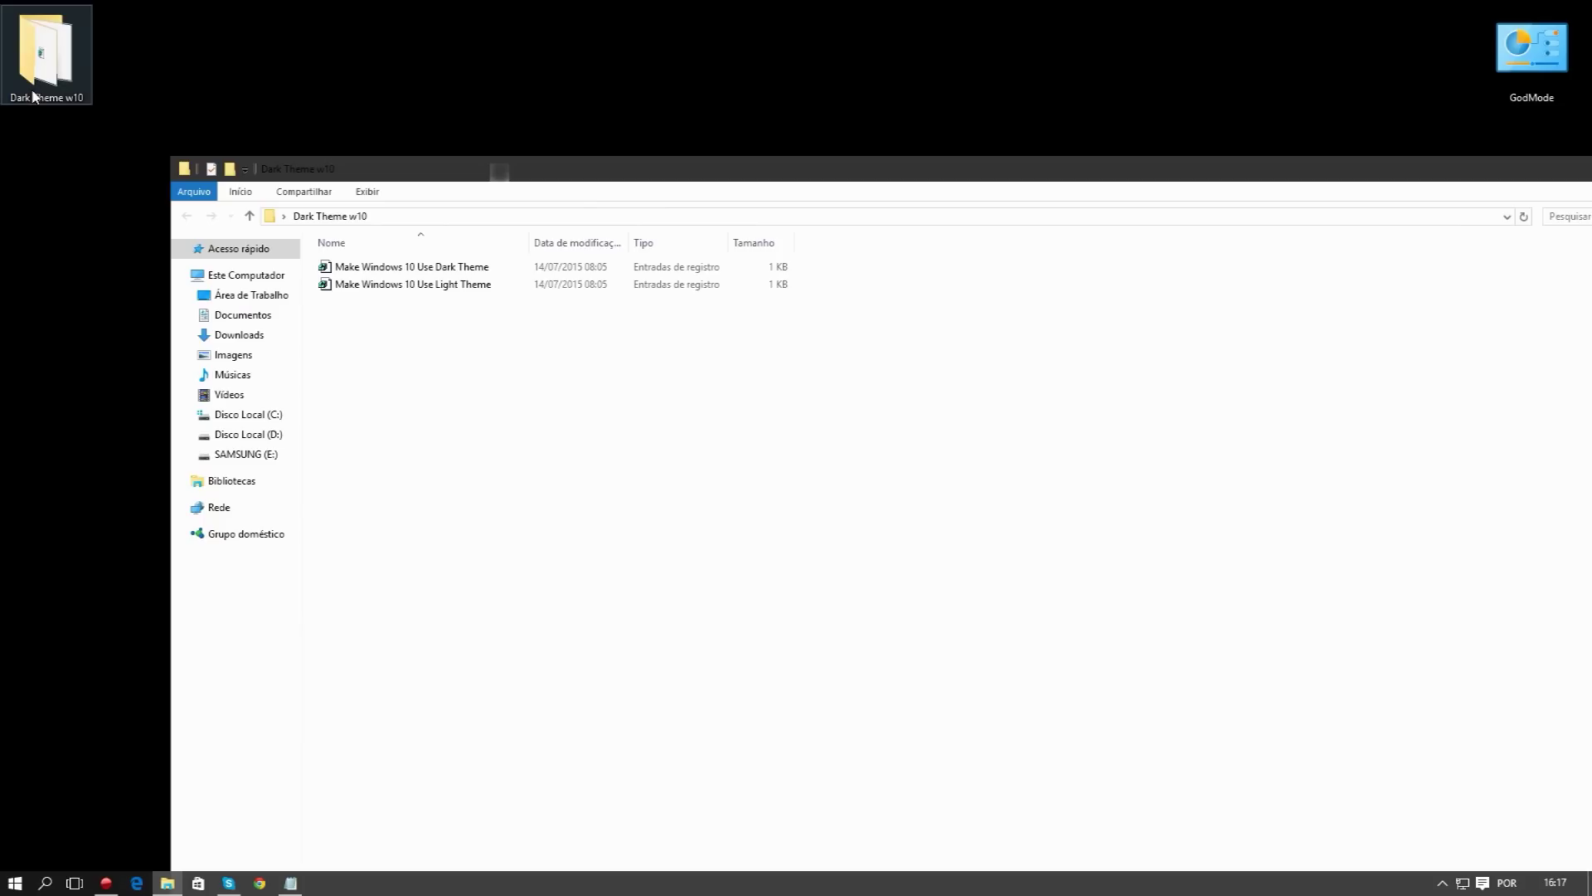
{"action": "scroll", "coordinate": [509, 381], "scroll_direction": "up", "scroll_amount": 2}
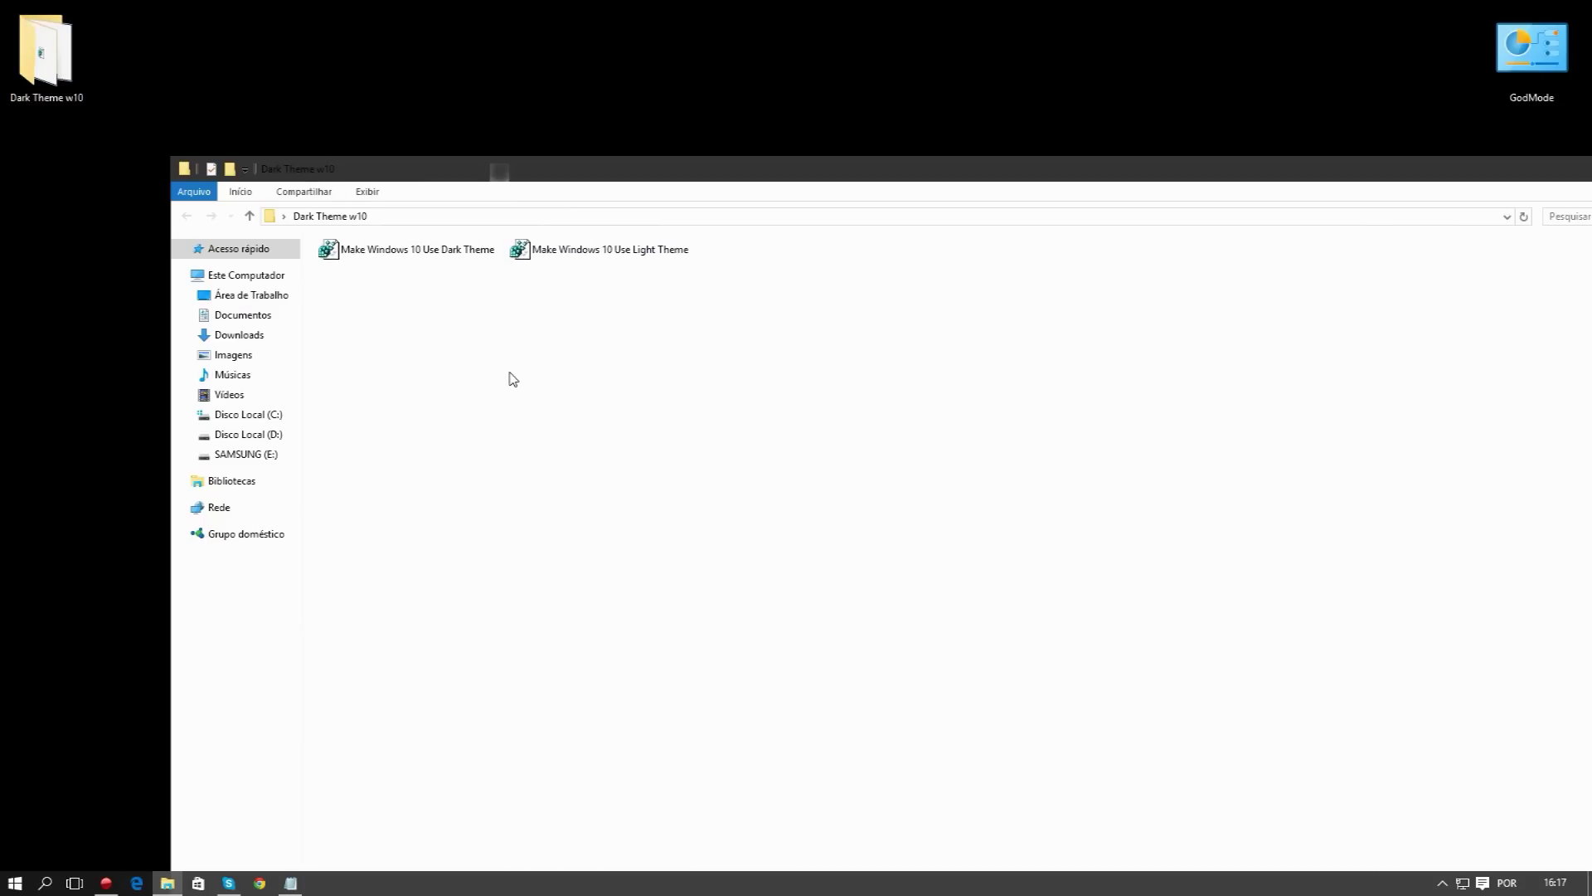
{"action": "scroll", "coordinate": [509, 374], "scroll_direction": "up", "scroll_amount": 3}
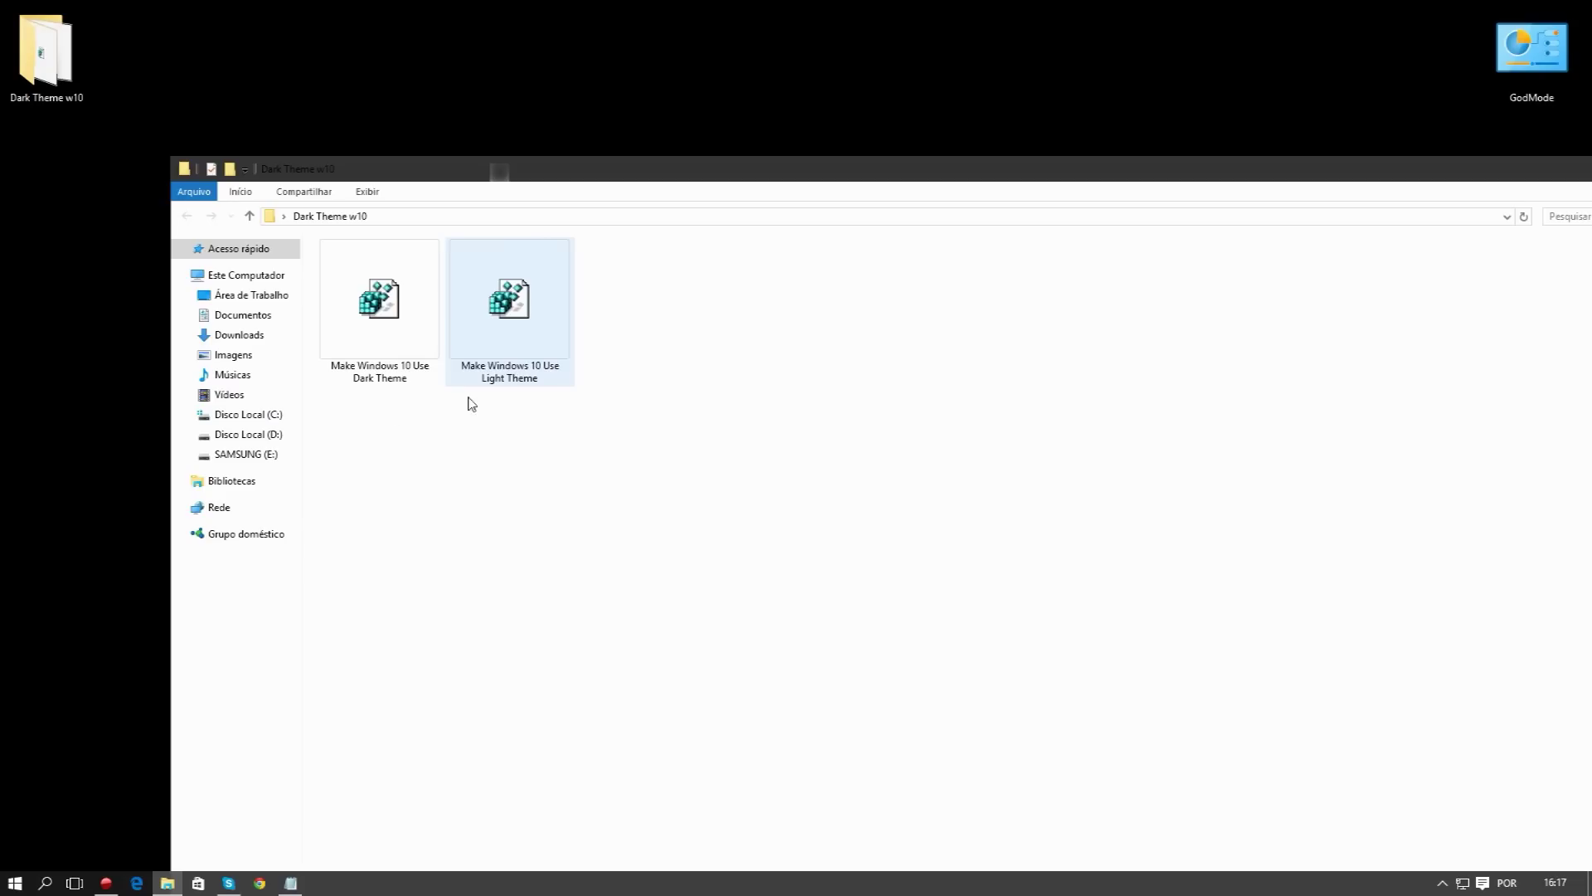
{"action": "scroll", "coordinate": [481, 441], "scroll_direction": "up", "scroll_amount": 1}
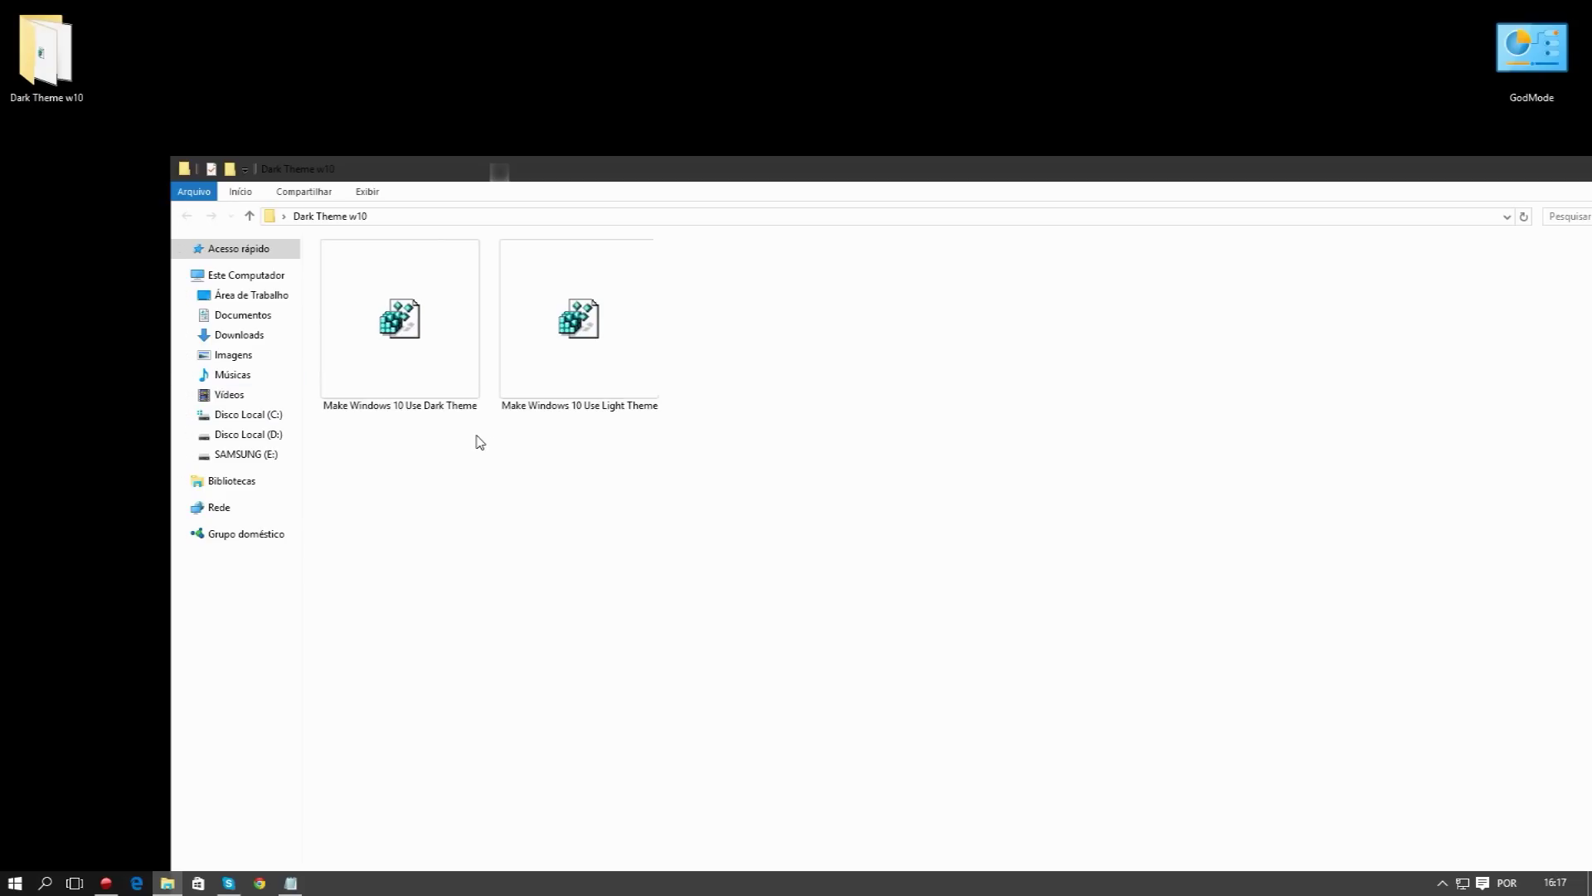
- Import the Make Windows 10 Use Dark Theme registry file, accepting the permission and merge prompts
{"action": "left_click", "coordinate": [425, 316]}
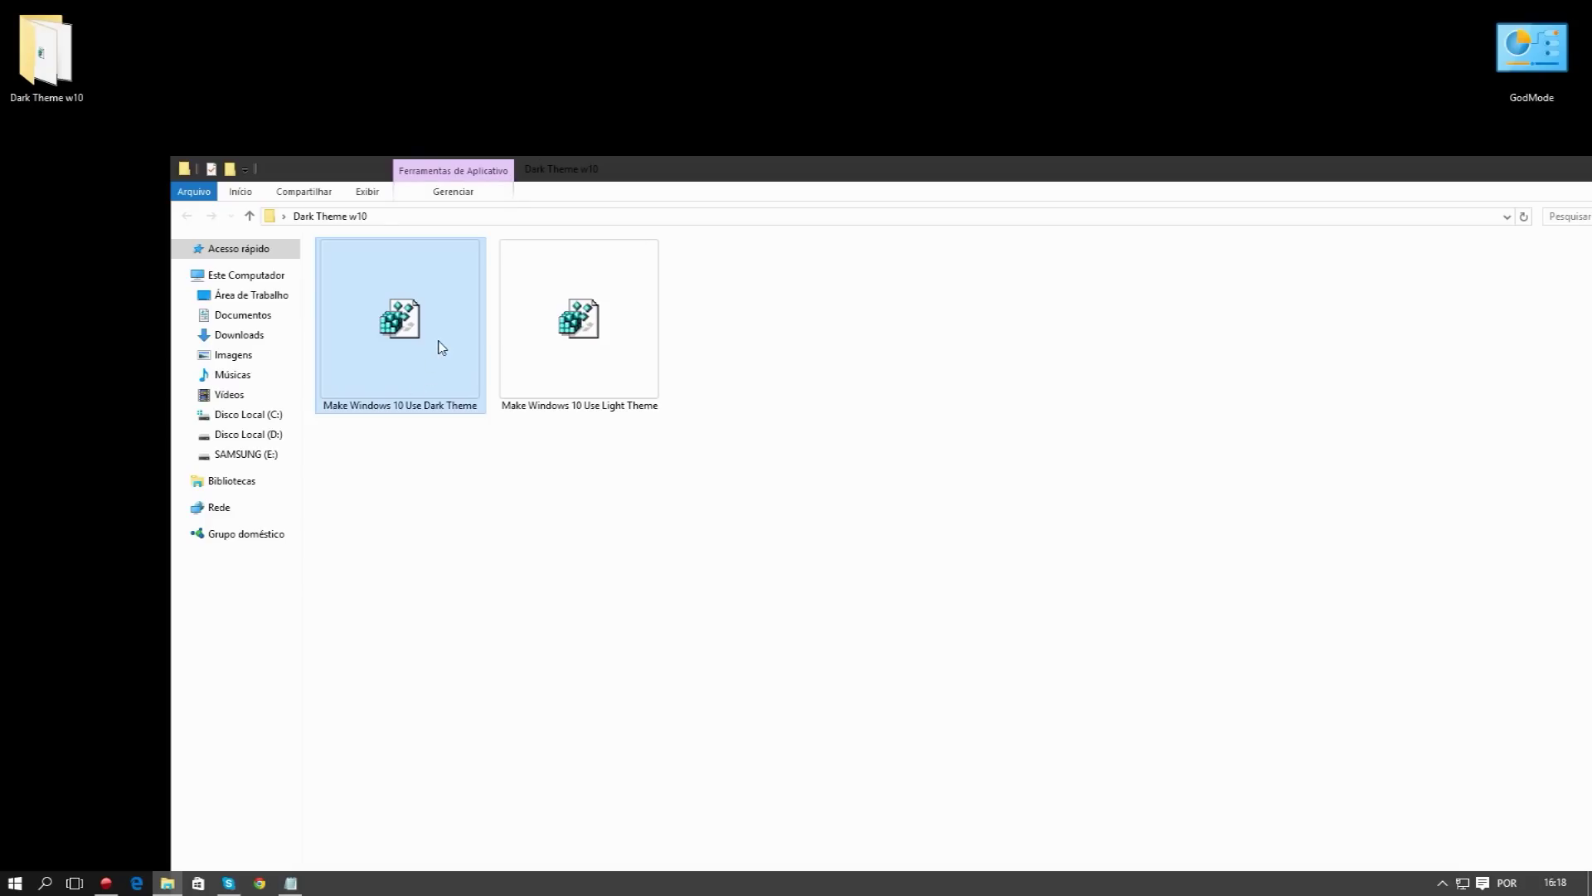
{"action": "double_click", "coordinate": [410, 363]}
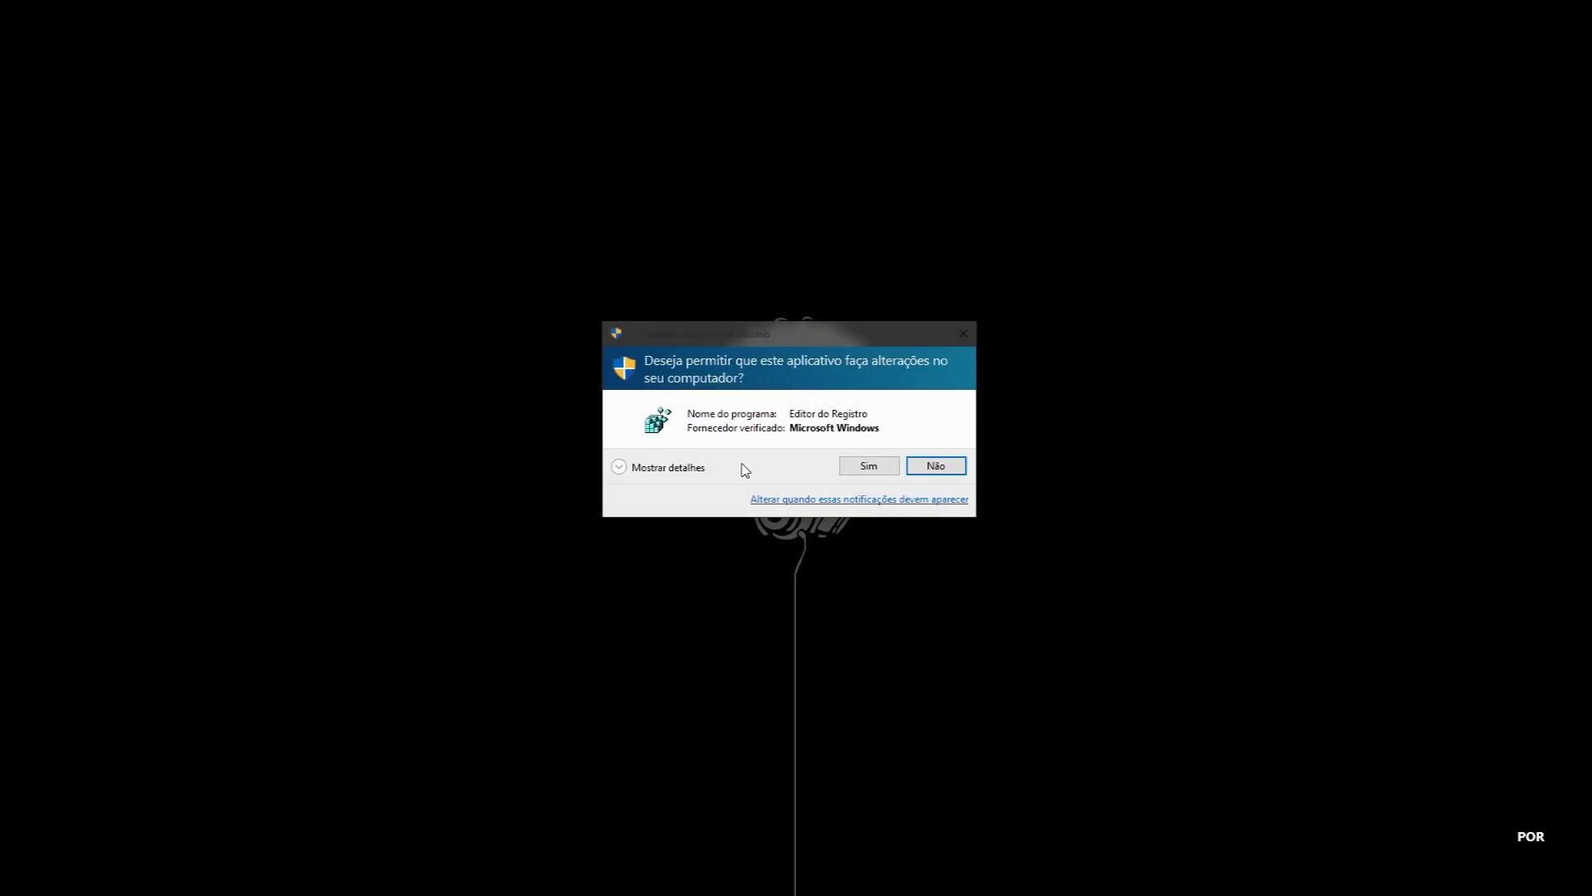
{"action": "left_click", "coordinate": [868, 466]}
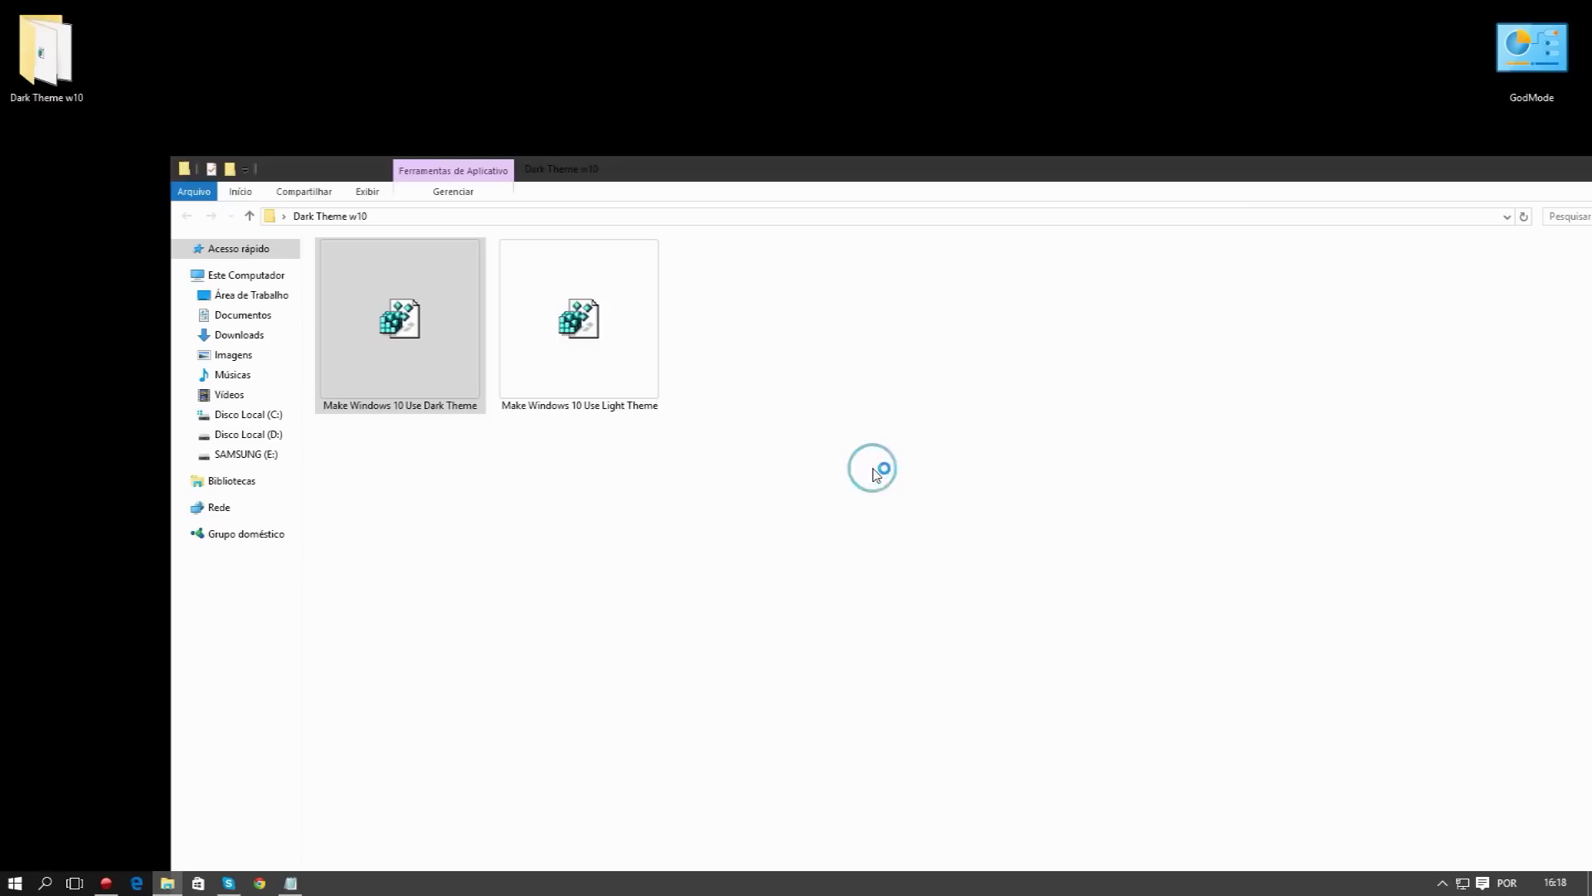
{"action": "left_click", "coordinate": [921, 469]}
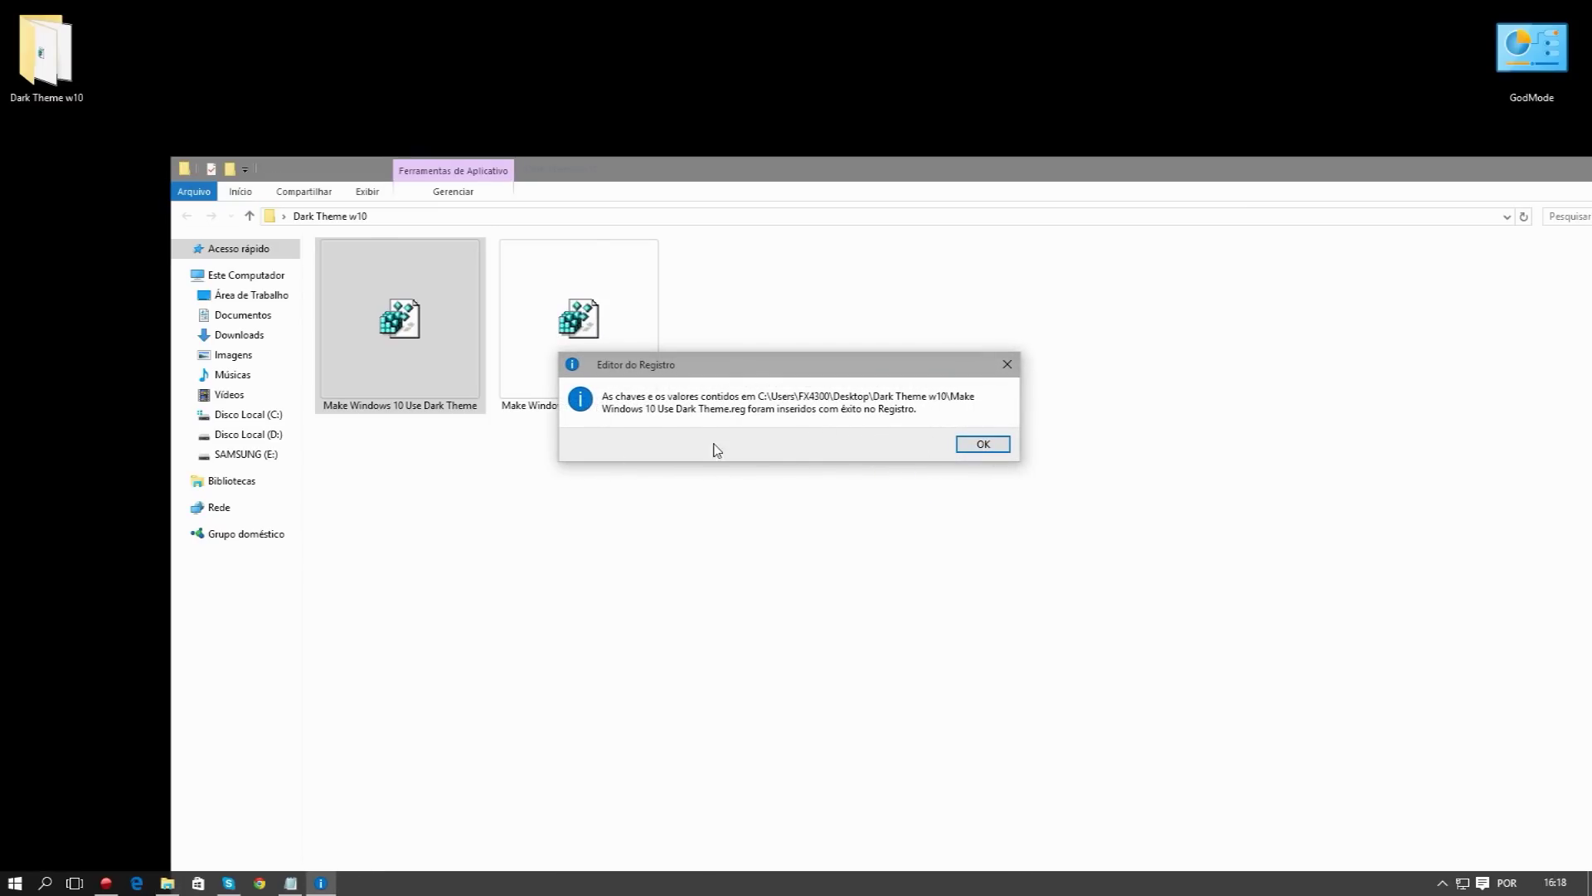
{"action": "left_click", "coordinate": [982, 444]}
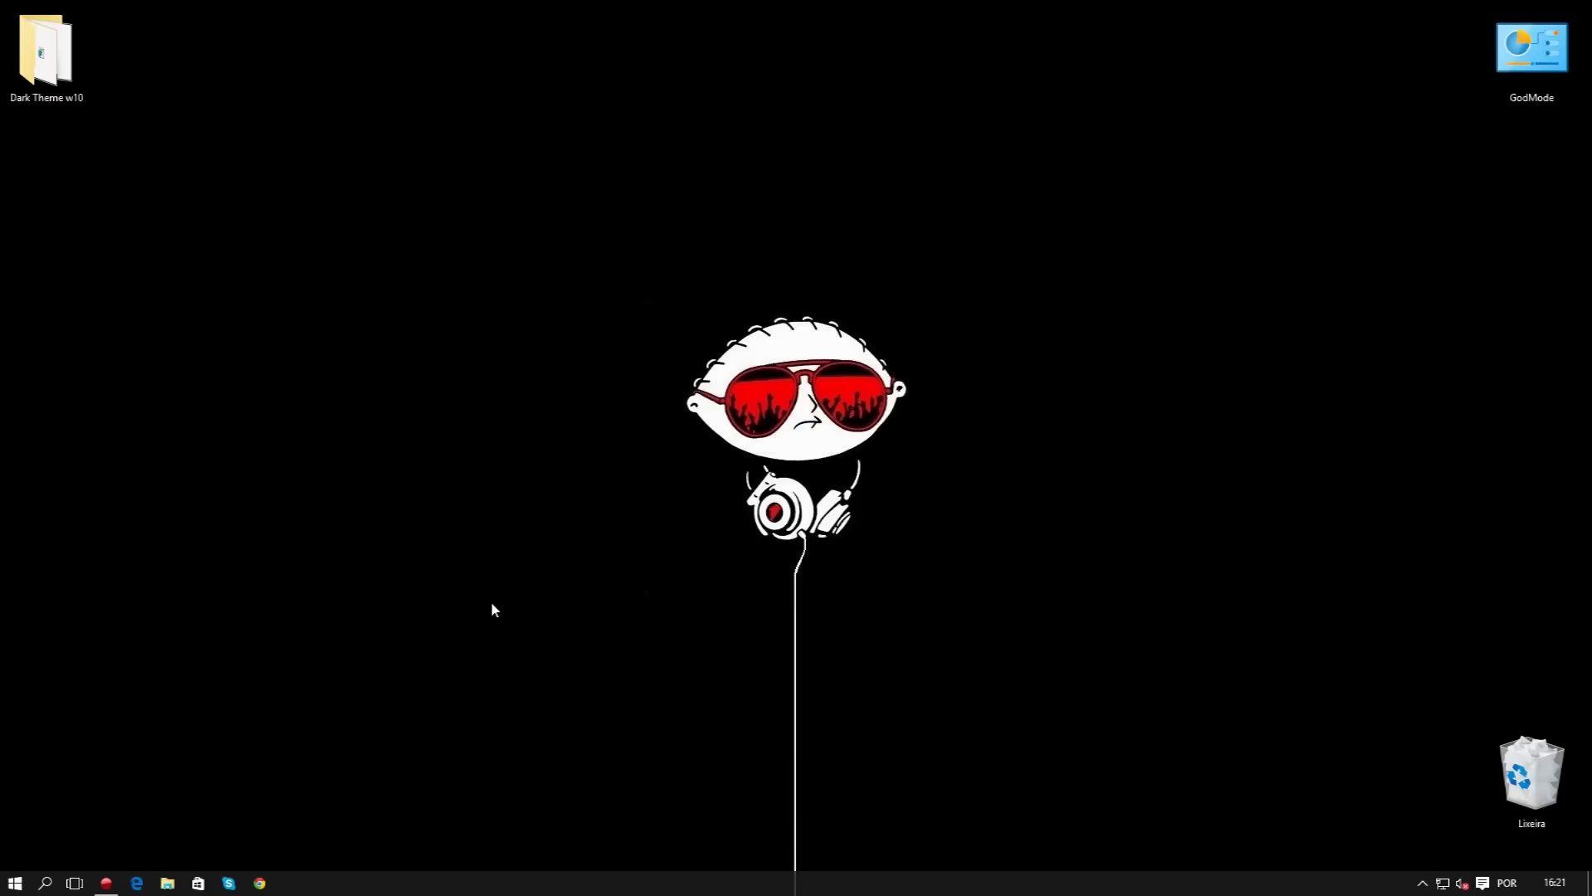
- Open the Configurações home page to check its theme after the registry import, and close it
{"action": "left_click", "coordinate": [15, 882]}
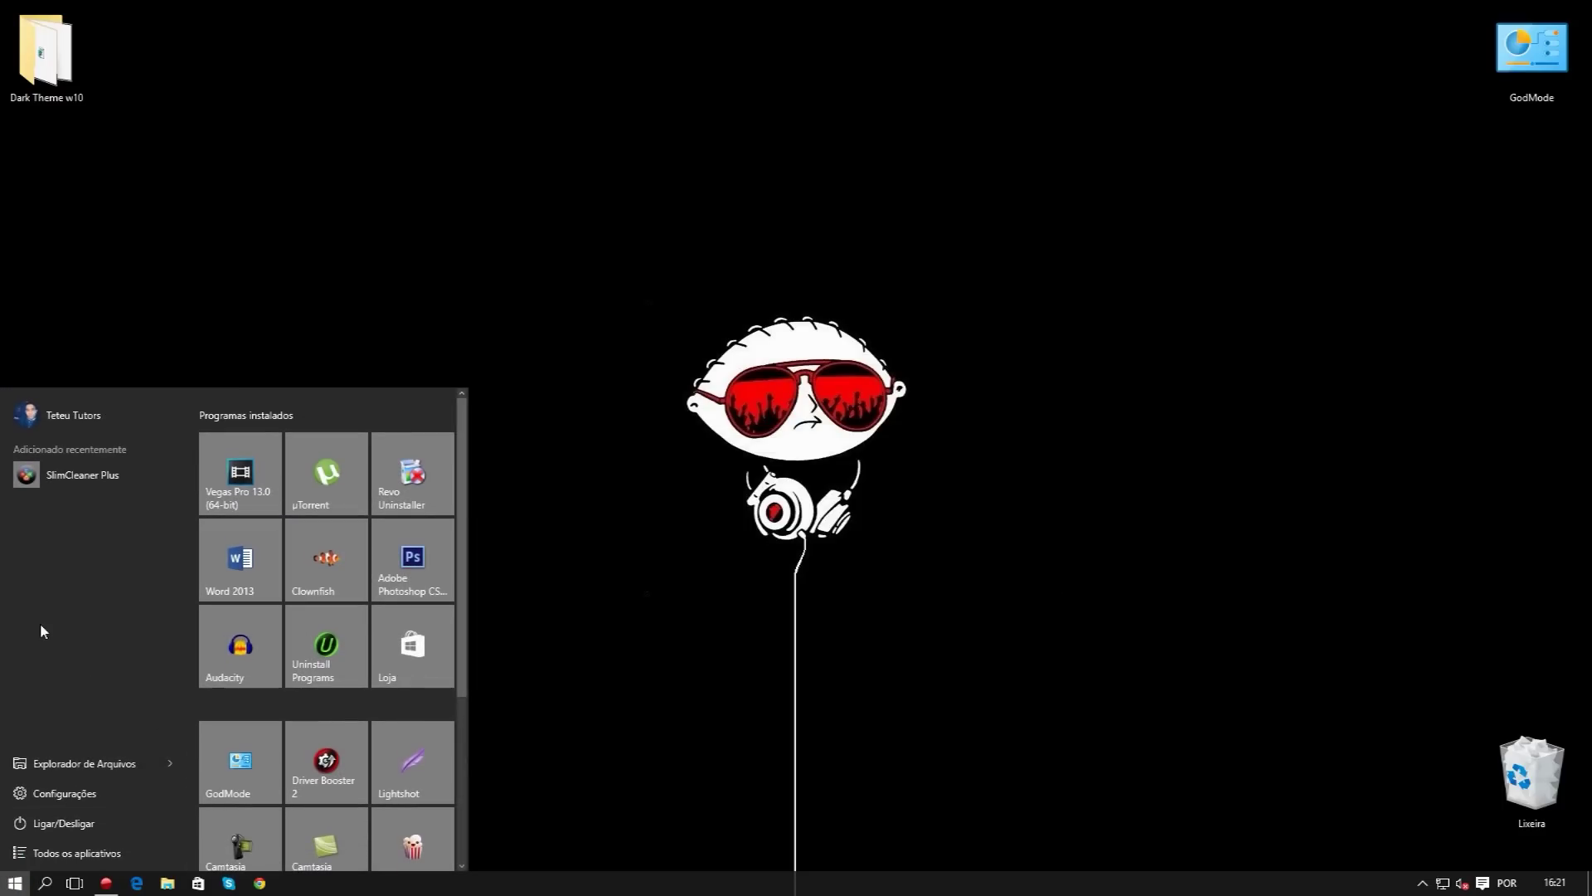
{"action": "left_click", "coordinate": [55, 794]}
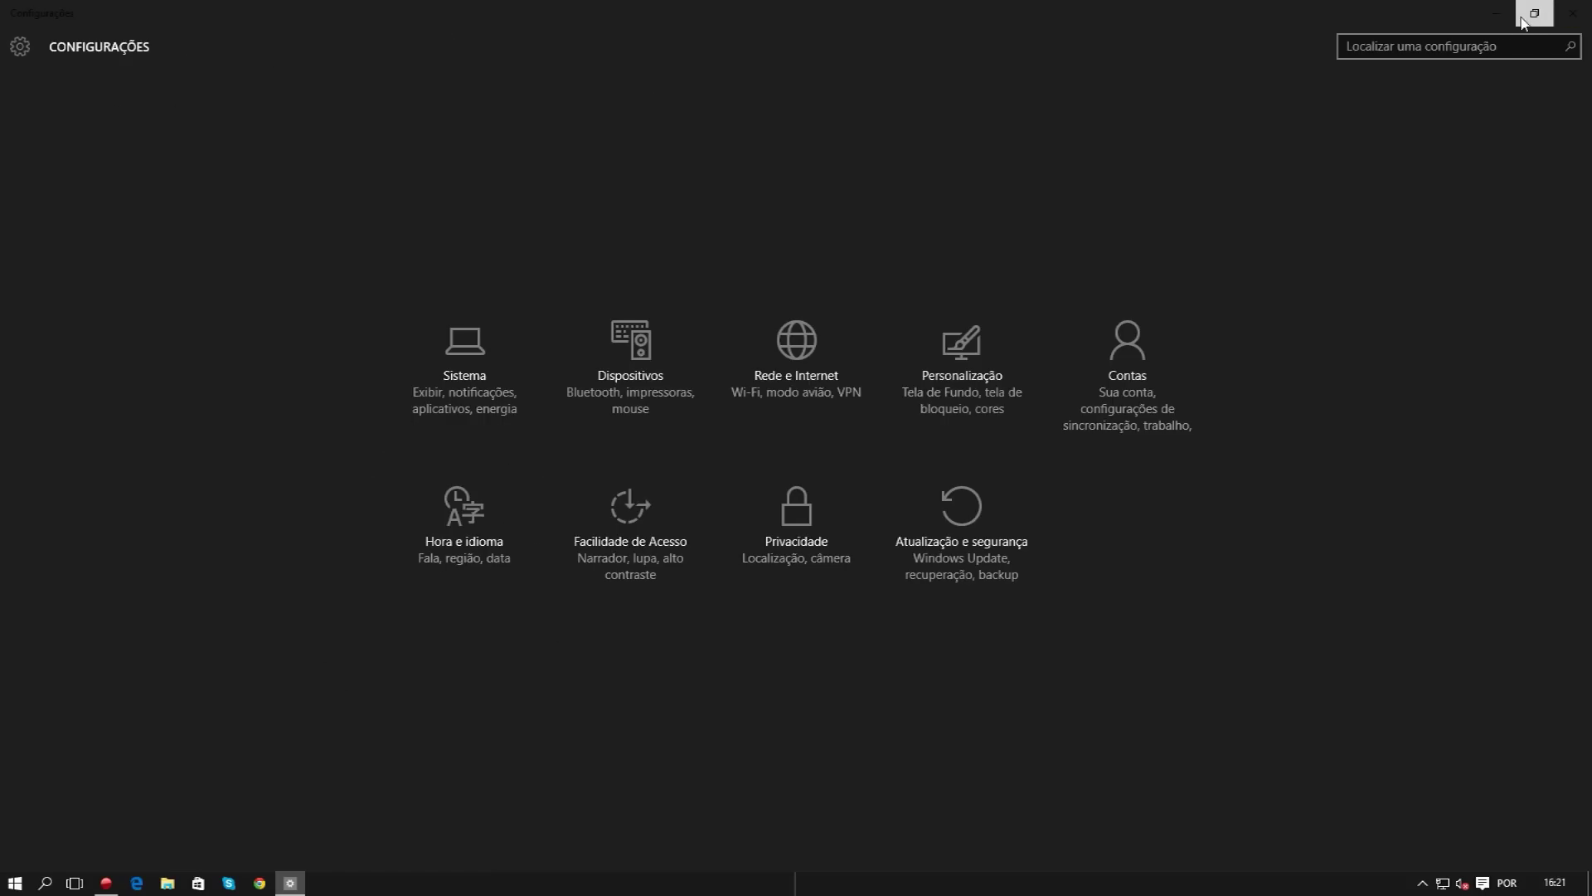
{"action": "left_click", "coordinate": [1571, 13]}
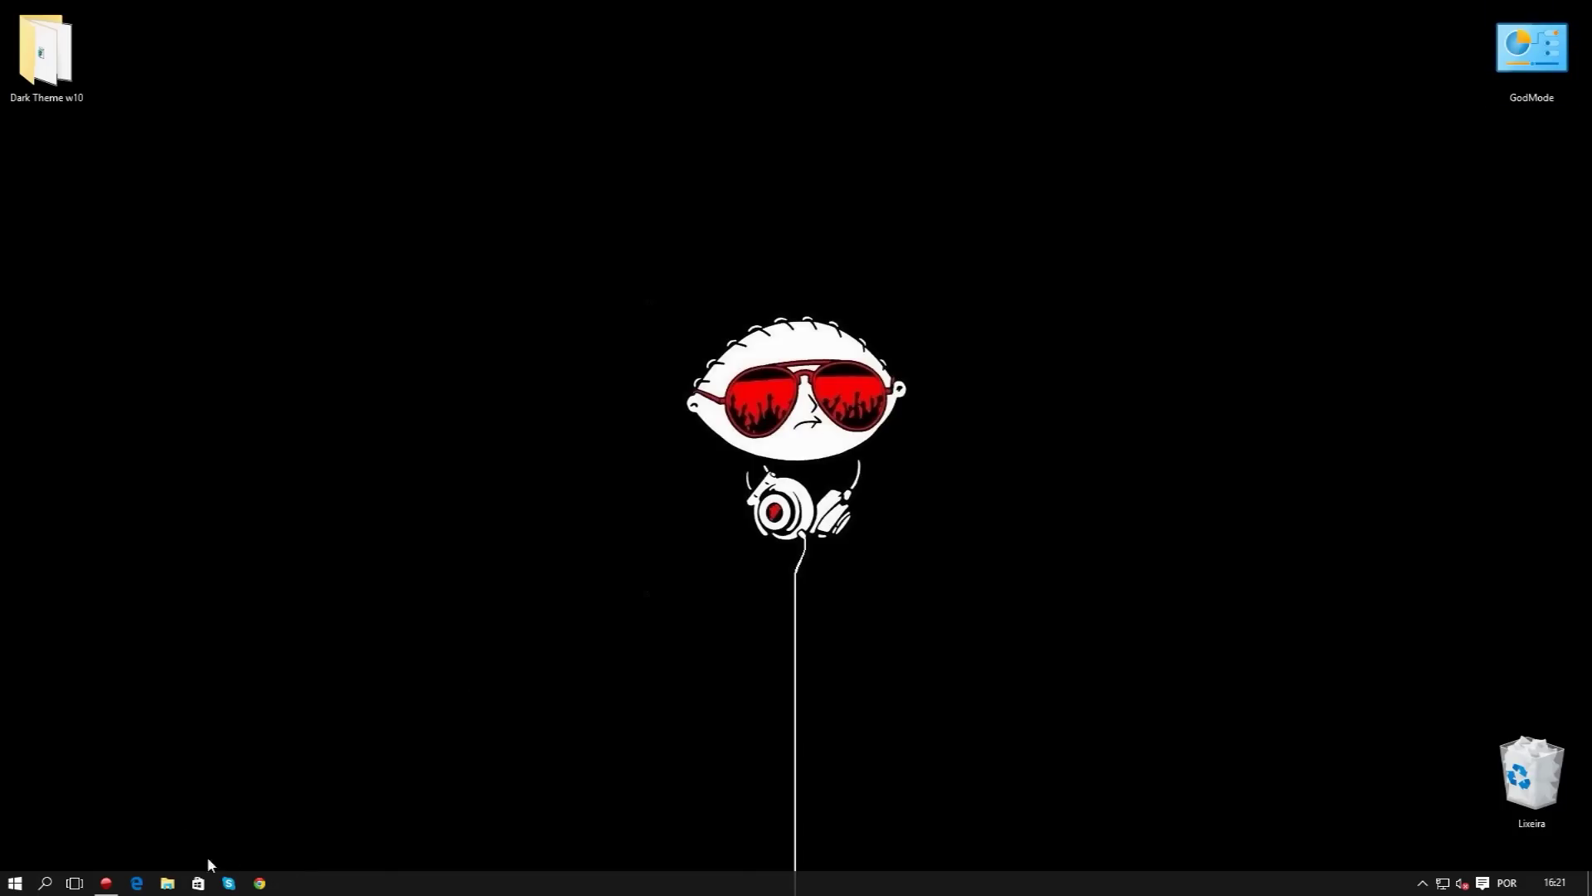
- Look through the Start menu's tiles and its list of all apps, and dismiss the menu
{"action": "left_click", "coordinate": [15, 883]}
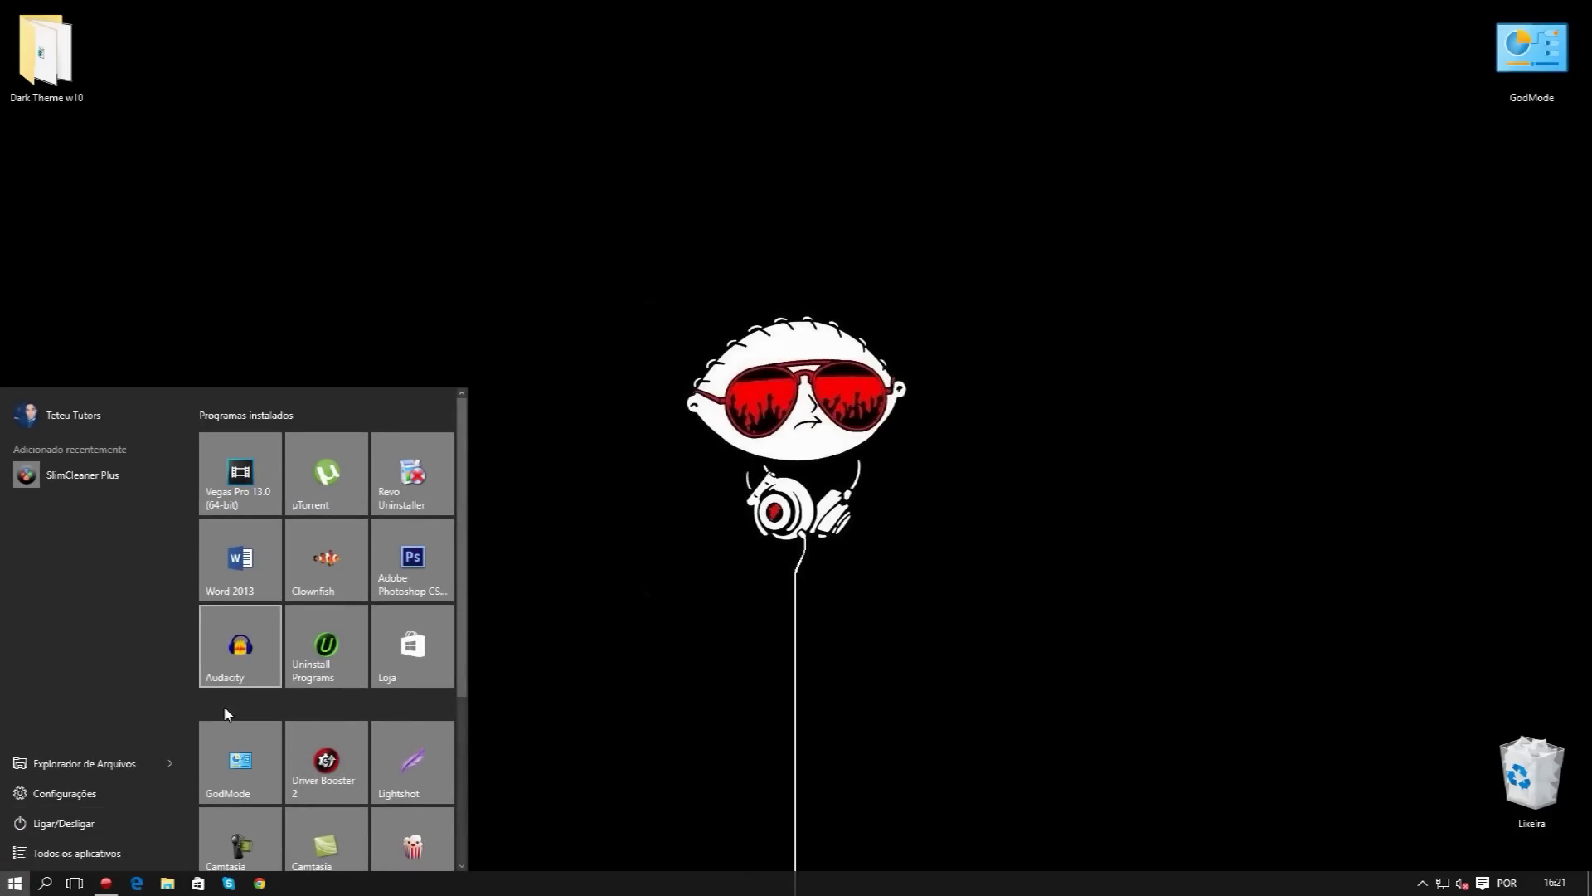
{"action": "scroll", "coordinate": [225, 713], "scroll_direction": "down", "scroll_amount": 2}
{"action": "left_click", "coordinate": [45, 852]}
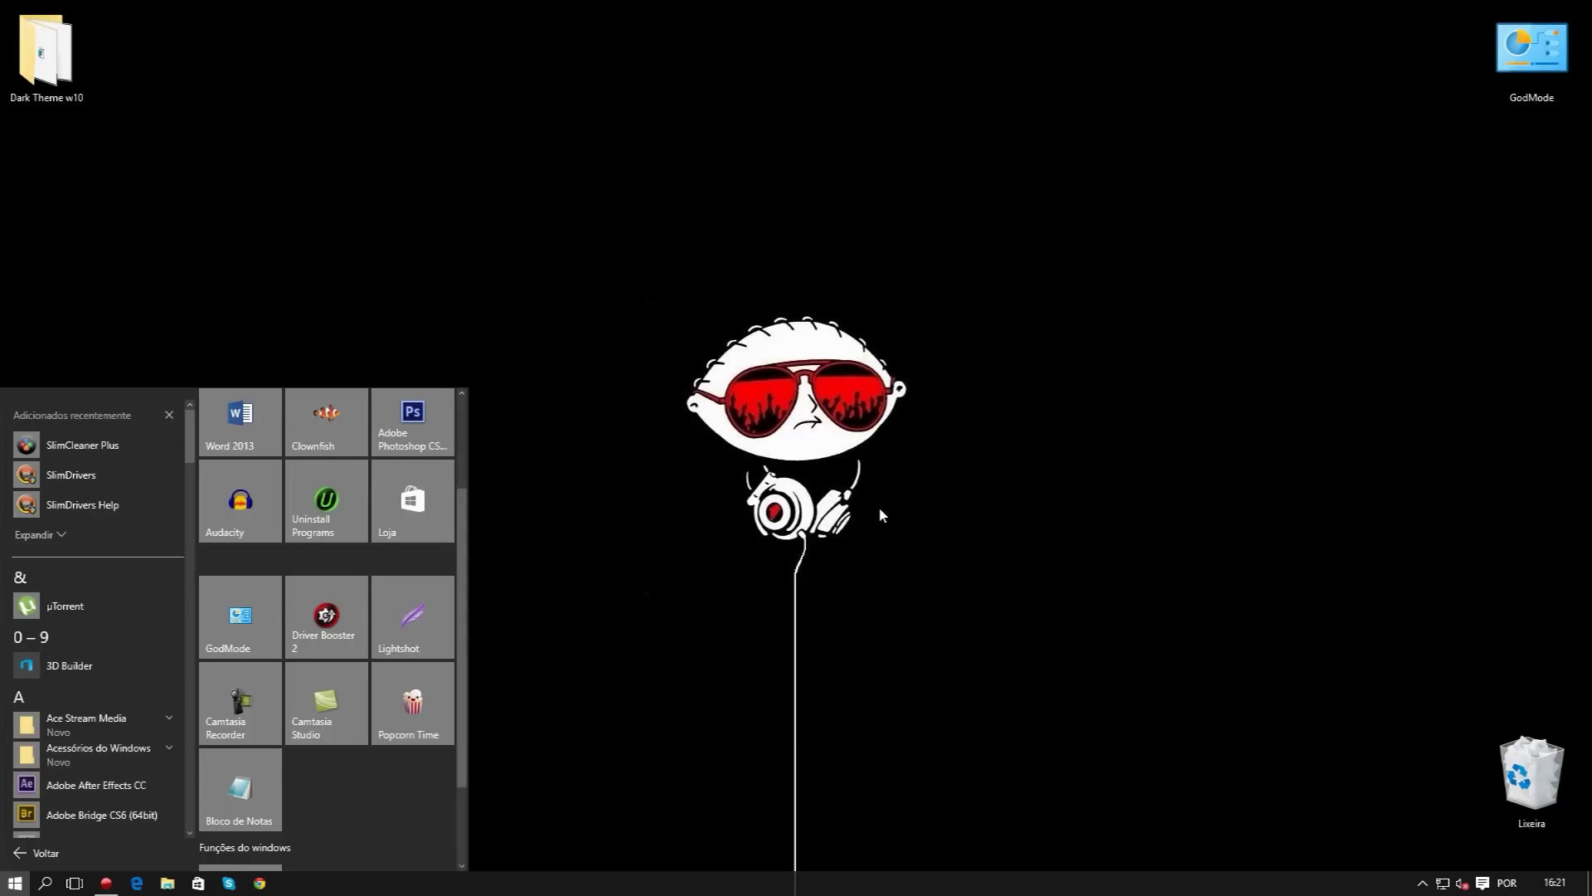
{"action": "left_click", "coordinate": [775, 500]}
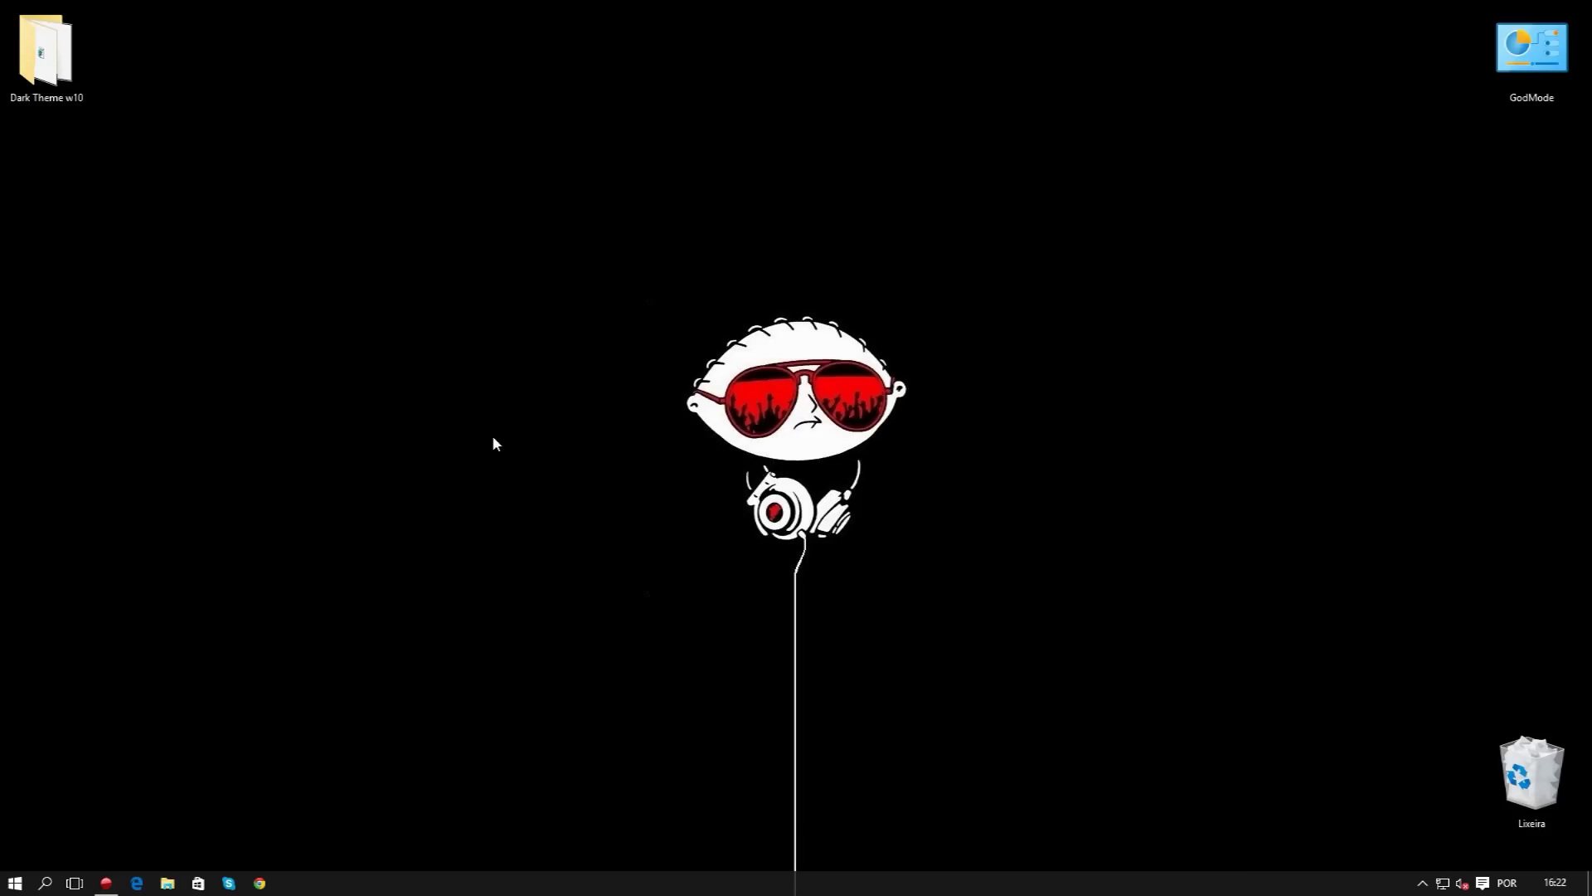
- Switch to Microsoft Edge, maximize it, set its theme to Escuro, and leave its settings
{"action": "left_click", "coordinate": [139, 881]}
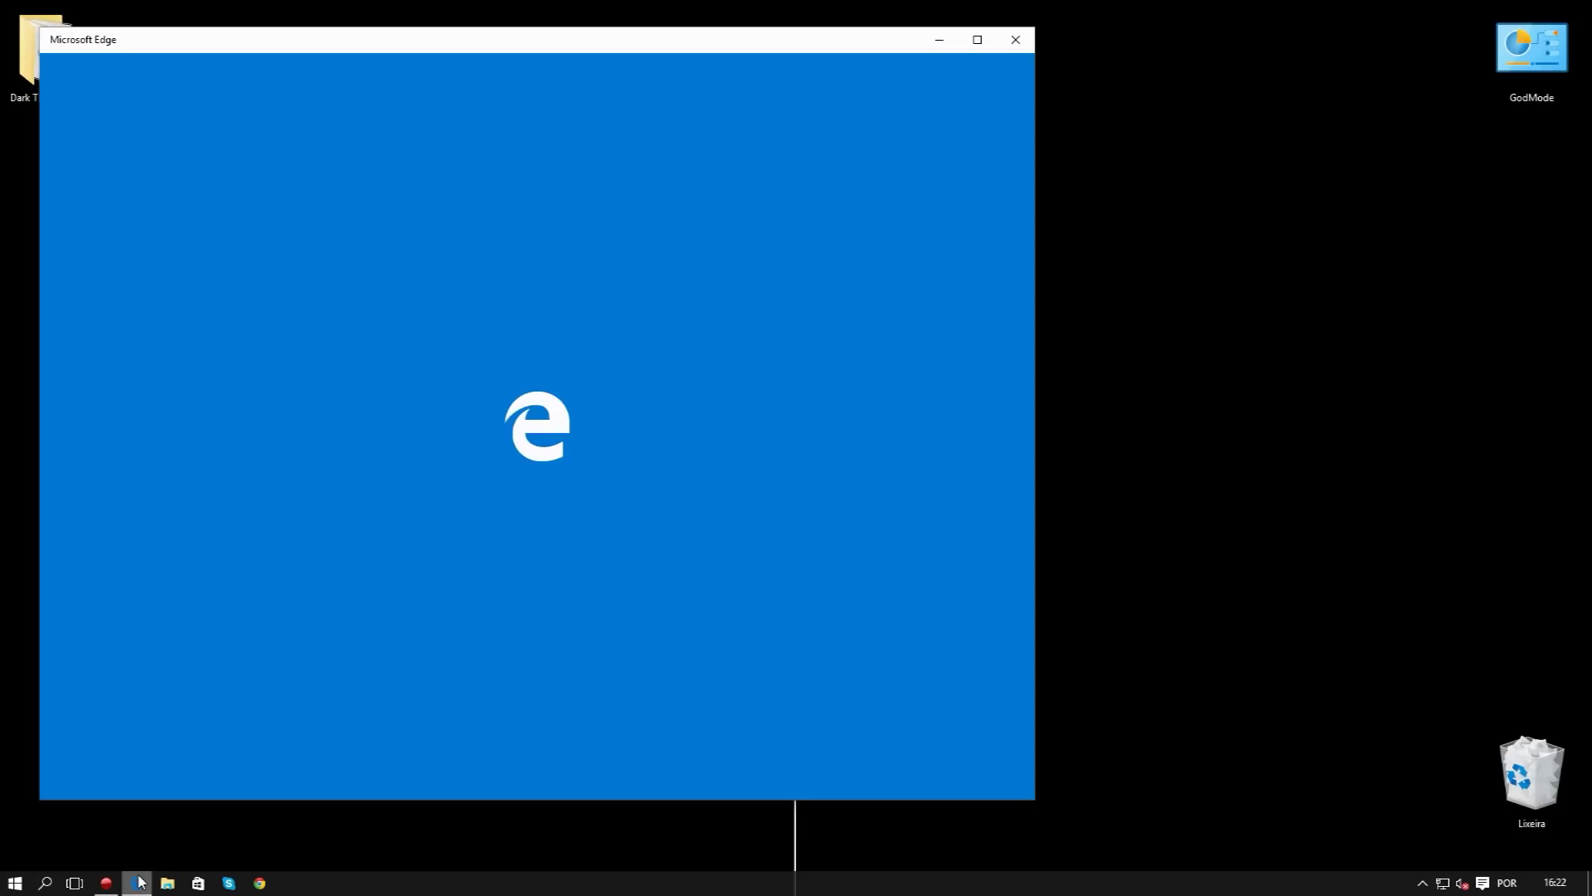
{"action": "left_click", "coordinate": [977, 39]}
{"action": "left_click", "coordinate": [1573, 47]}
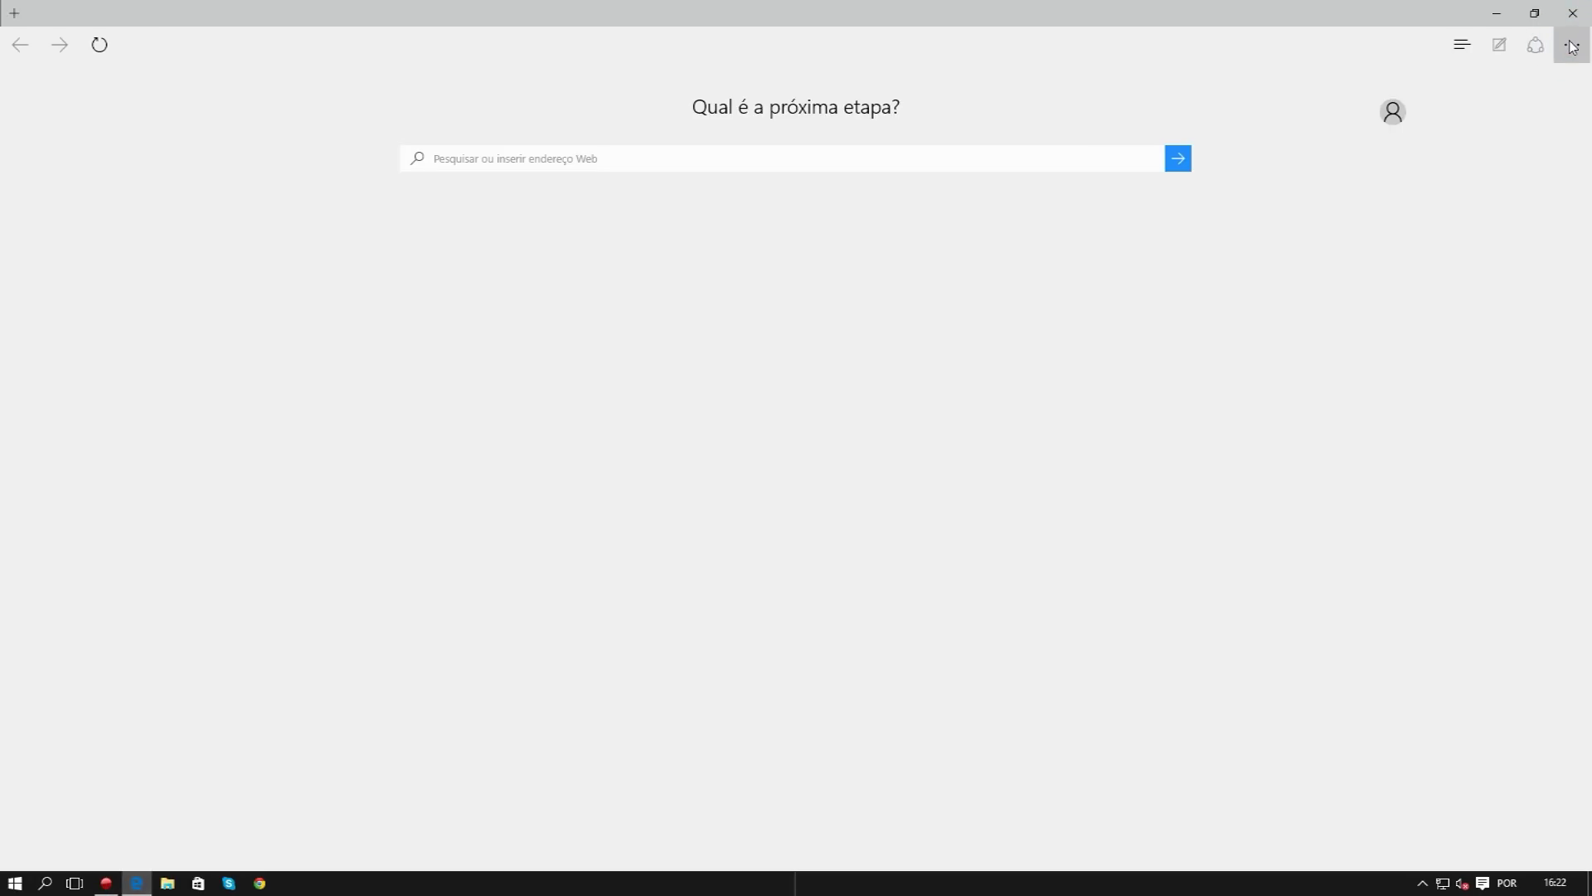
{"action": "left_click", "coordinate": [1340, 444]}
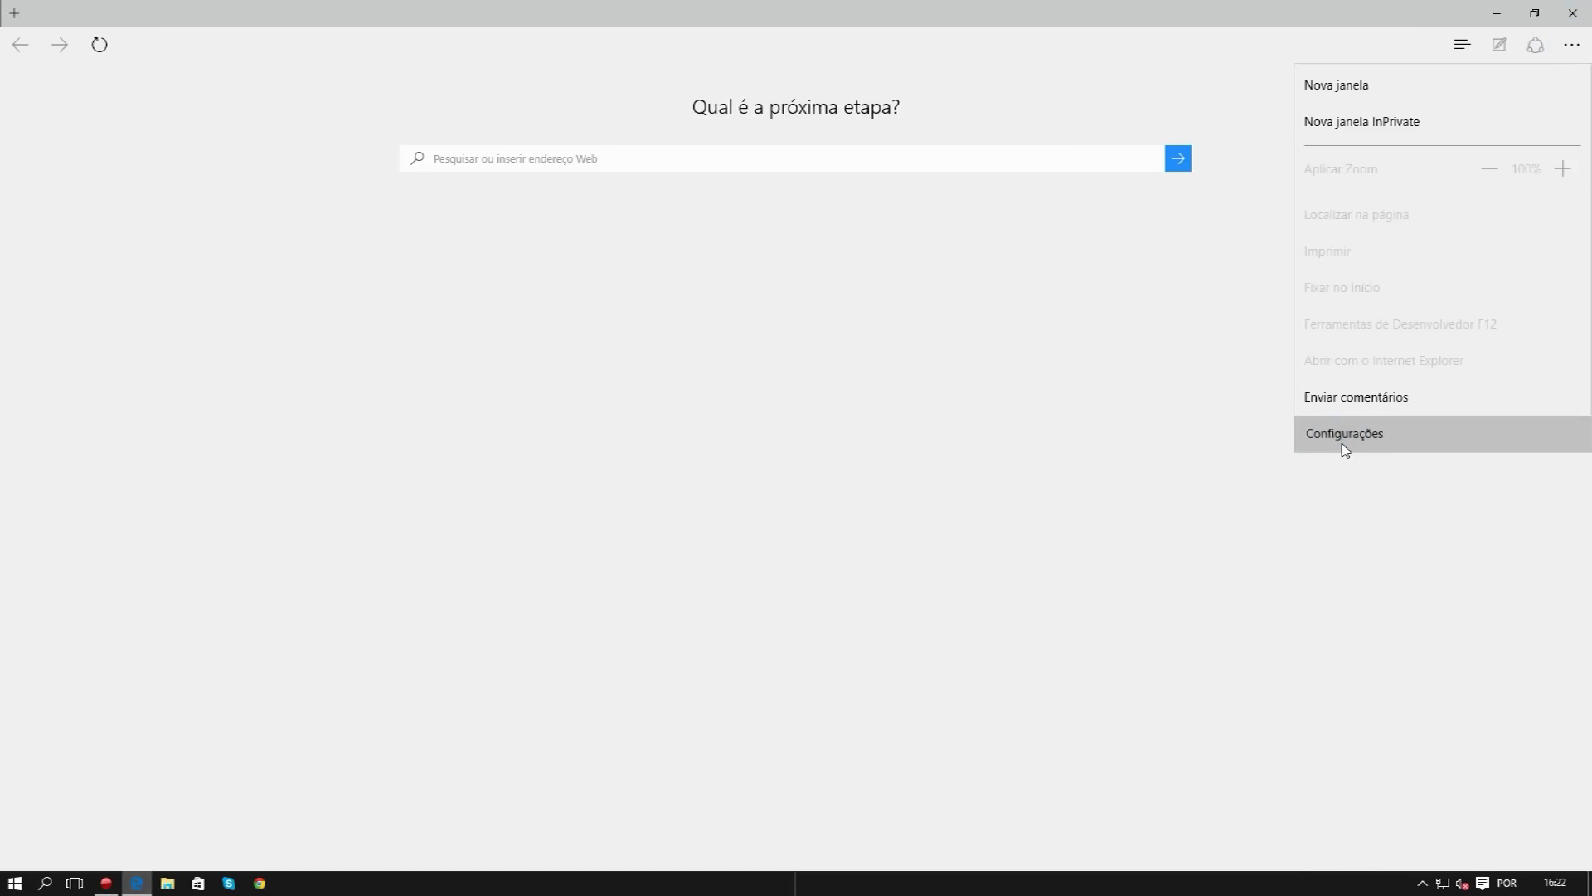
{"action": "left_click", "coordinate": [1378, 157]}
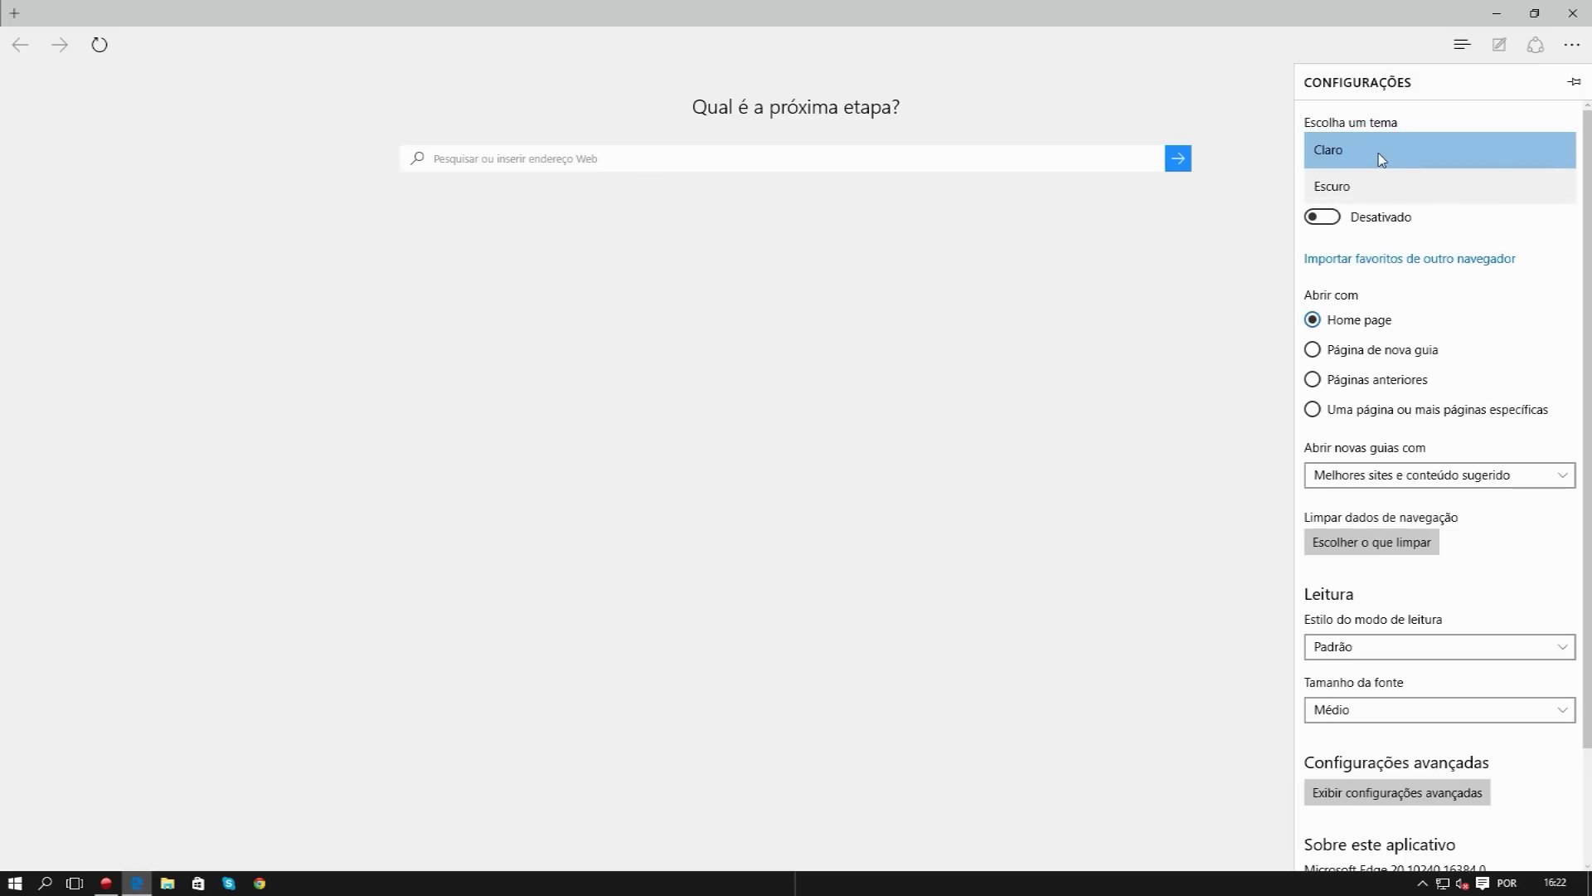
{"action": "left_click", "coordinate": [1331, 186]}
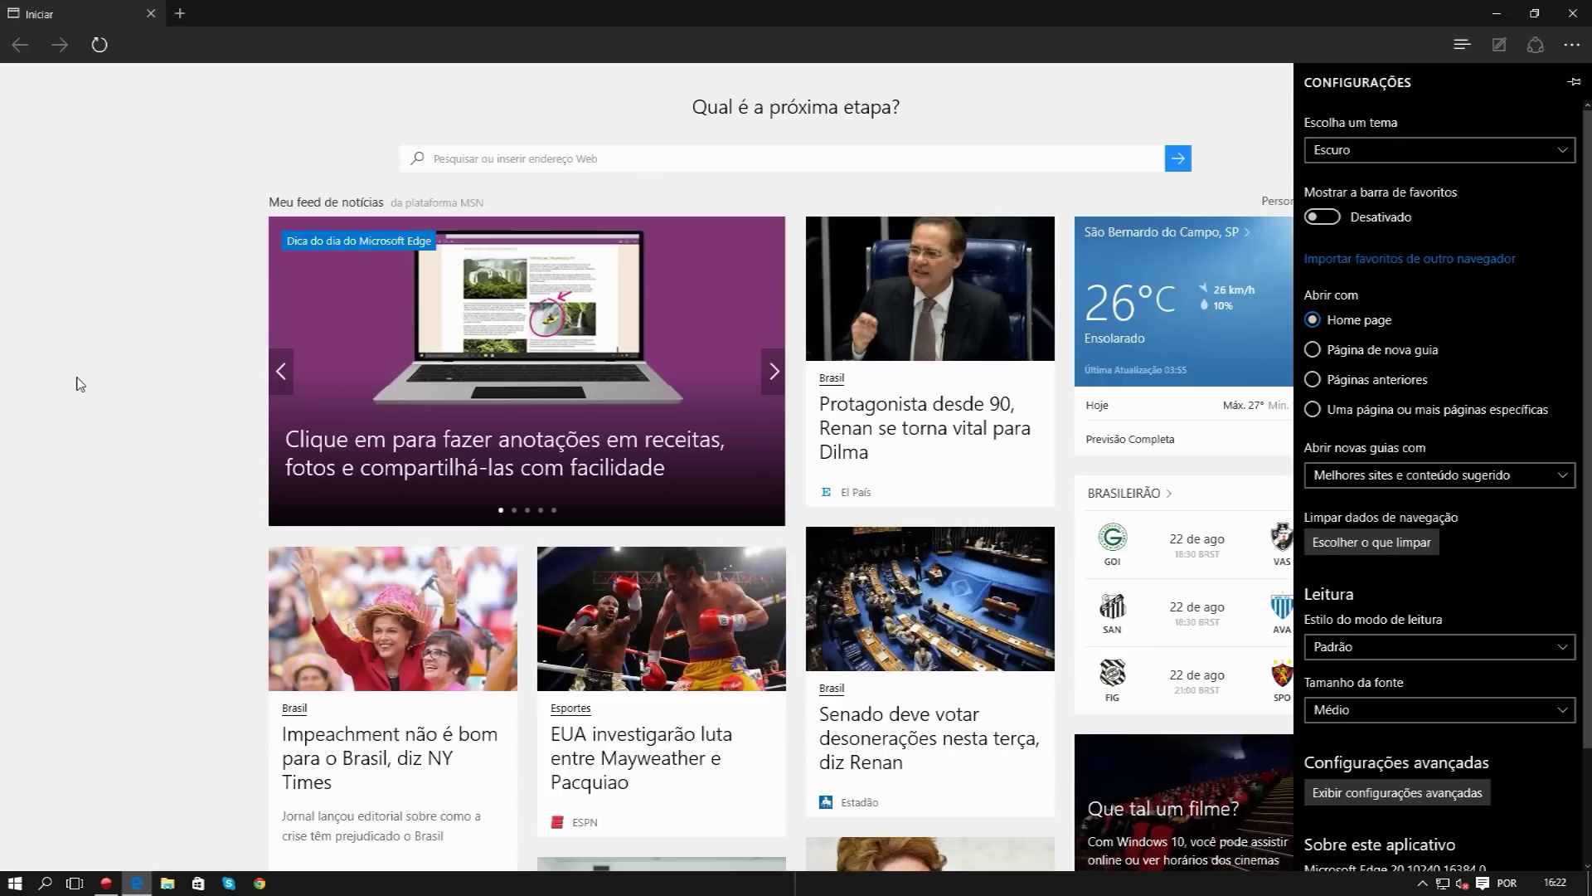
{"action": "left_click", "coordinate": [81, 384]}
- Browse the news feed on the Edge start page, return to its beginning, and close the browser
{"action": "scroll", "coordinate": [235, 273], "scroll_direction": "down", "scroll_amount": 15}
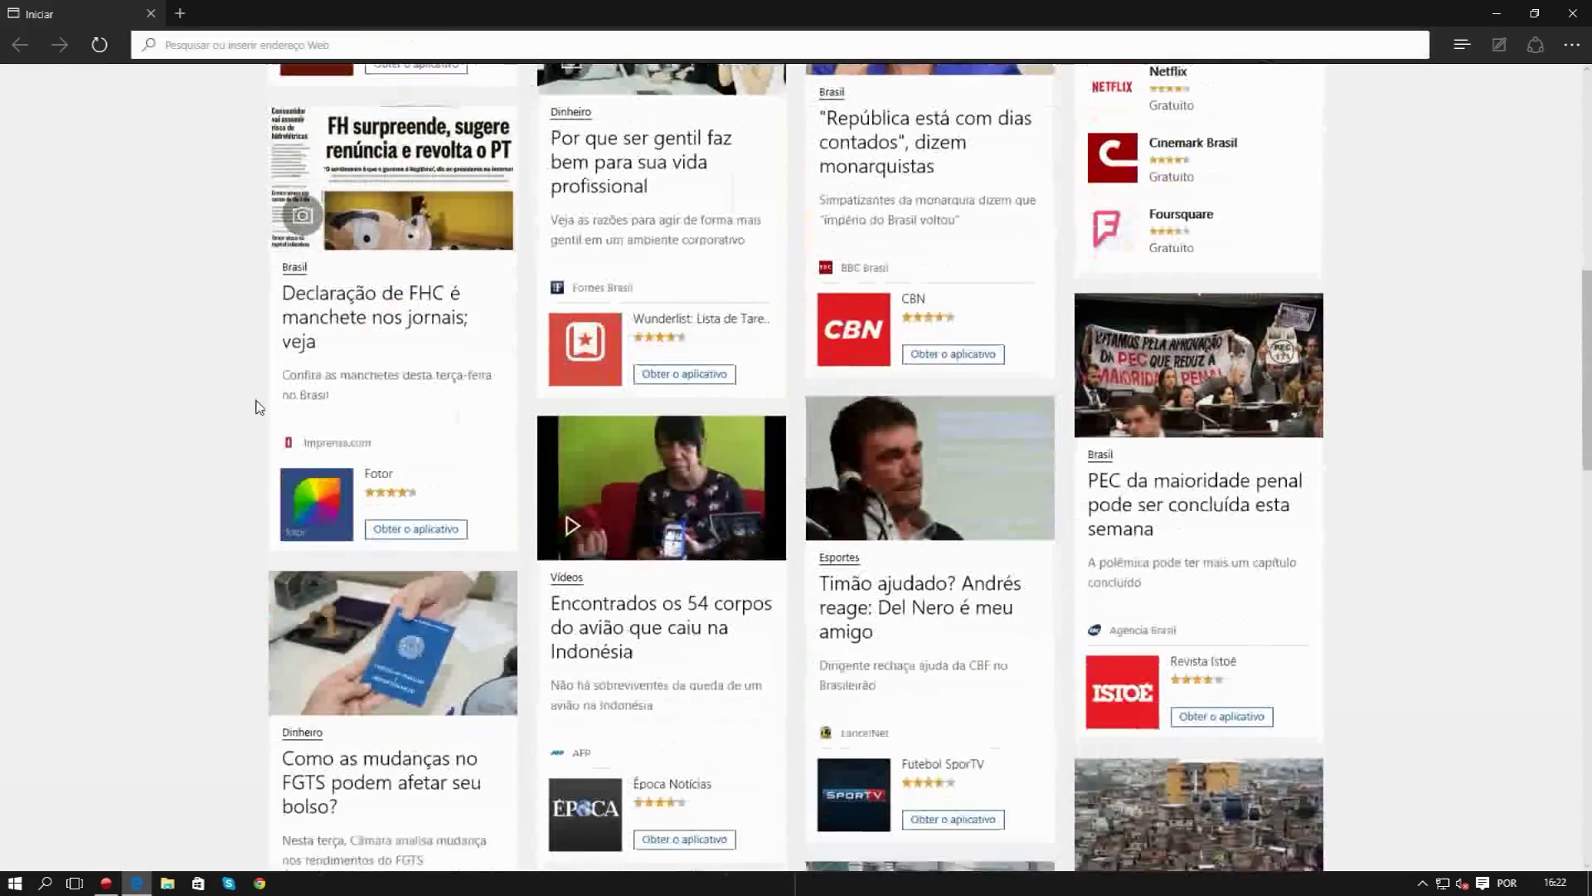
{"action": "scroll", "coordinate": [255, 394], "scroll_direction": "down", "scroll_amount": 4}
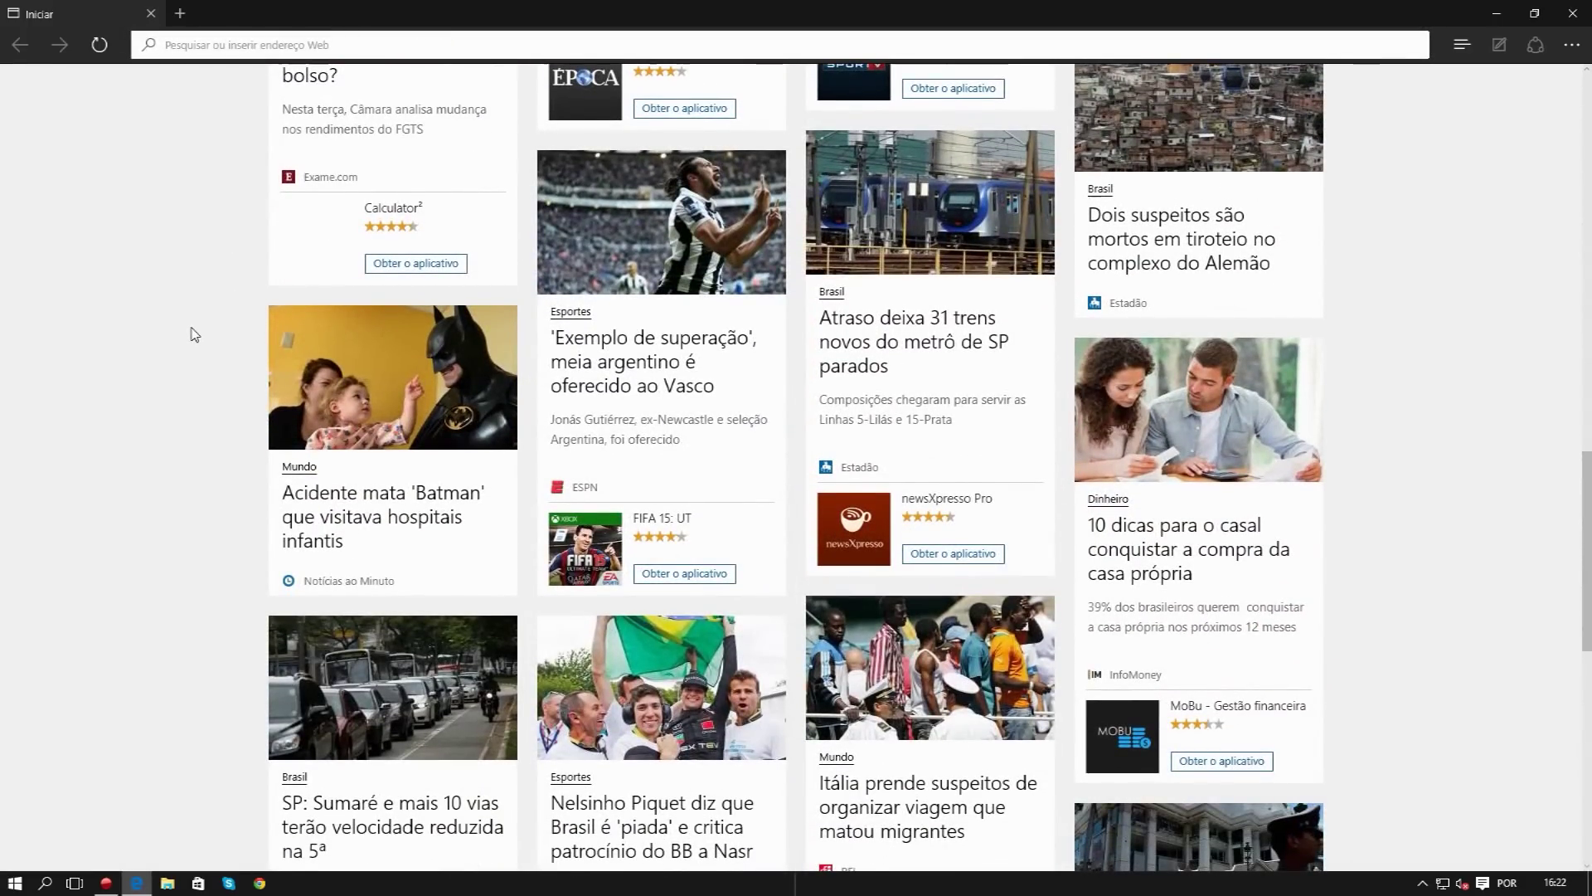
{"action": "scroll", "coordinate": [192, 348], "scroll_direction": "down", "scroll_amount": 7}
{"action": "scroll", "coordinate": [190, 378], "scroll_direction": "down", "scroll_amount": 4}
{"action": "scroll", "coordinate": [186, 319], "scroll_direction": "up", "scroll_amount": 7}
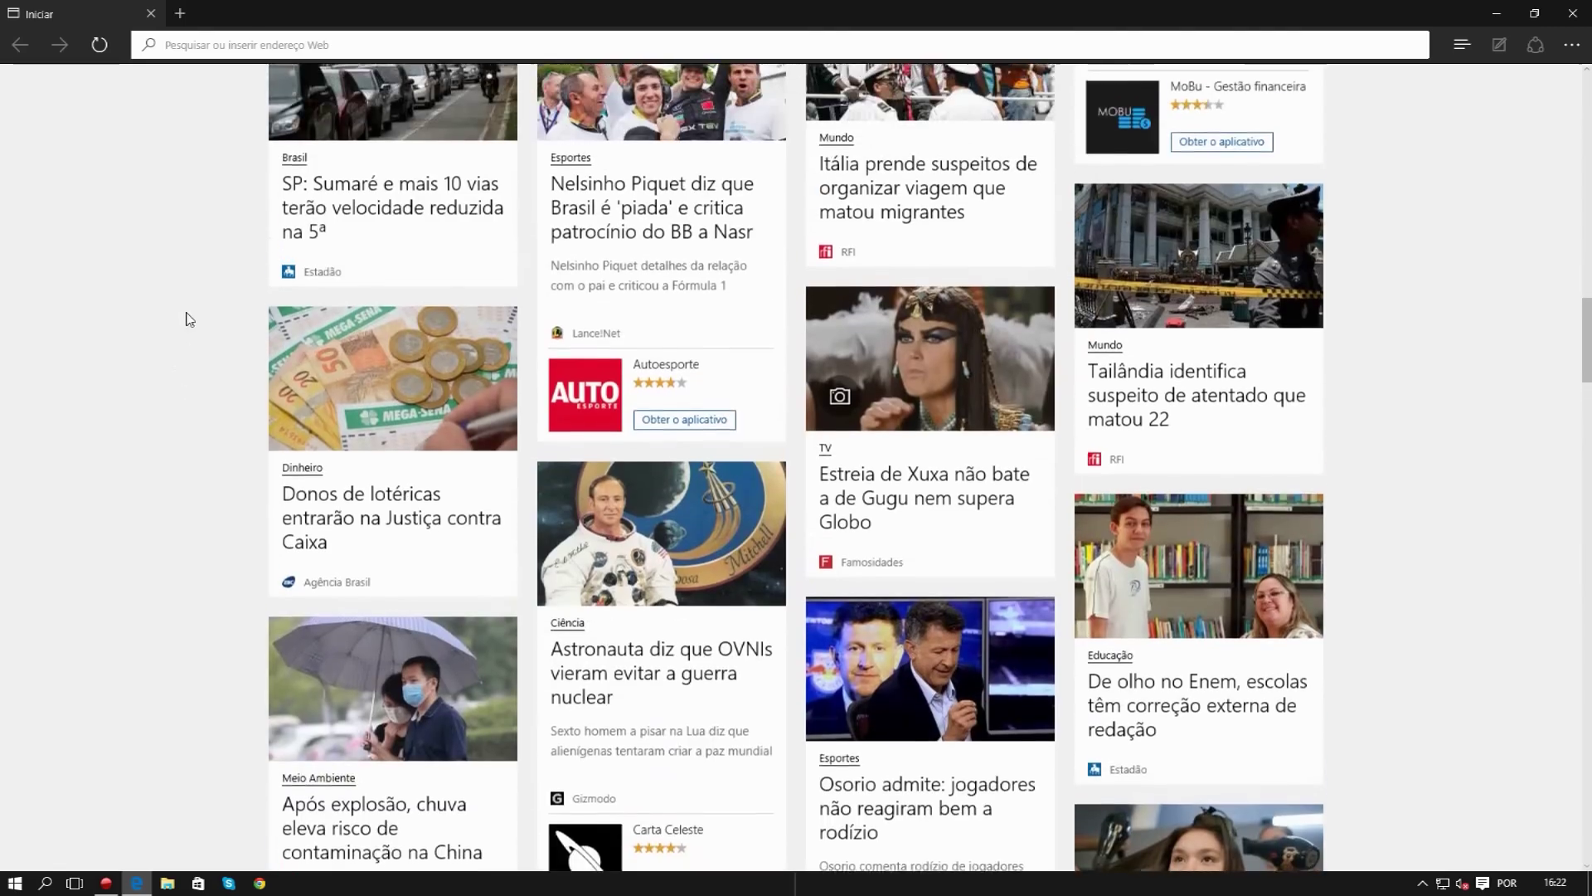
{"action": "scroll", "coordinate": [182, 306], "scroll_direction": "up", "scroll_amount": 20}
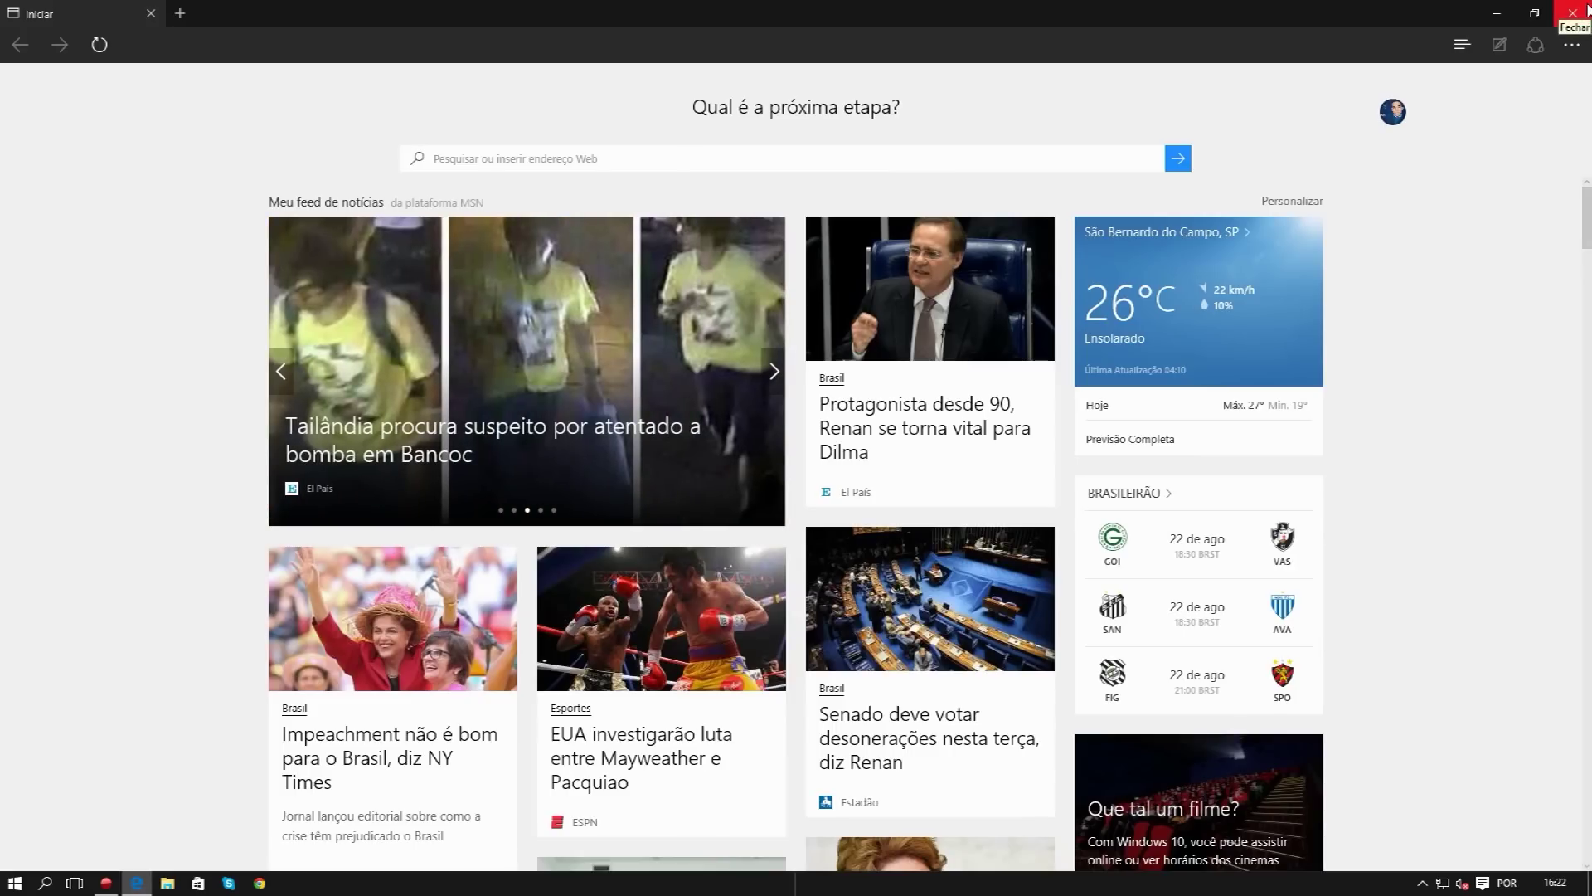
{"action": "left_click", "coordinate": [1587, 10]}
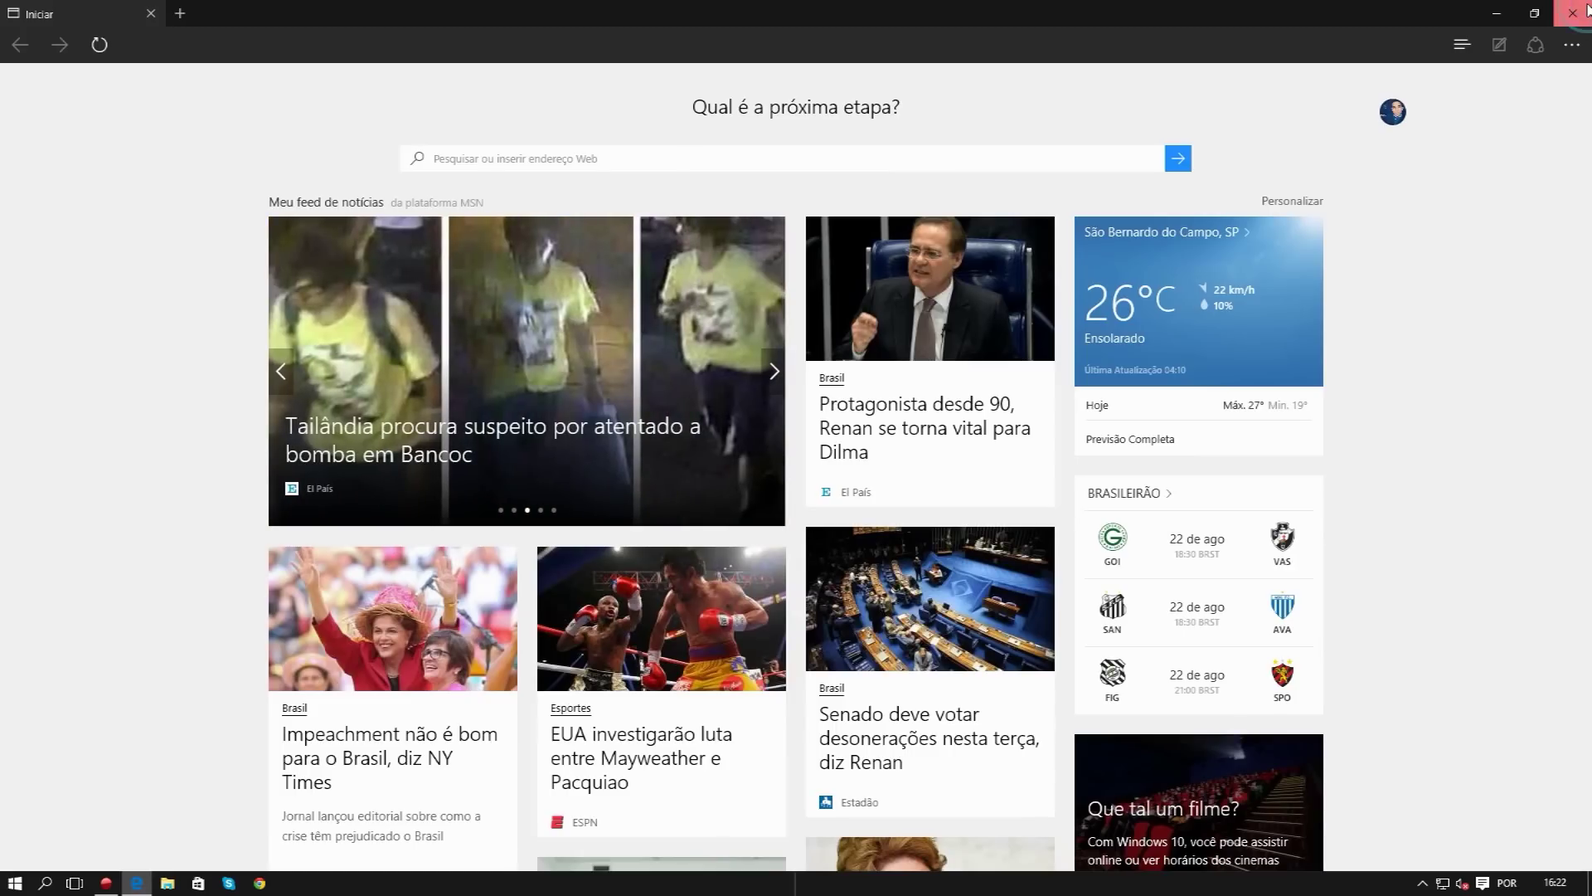